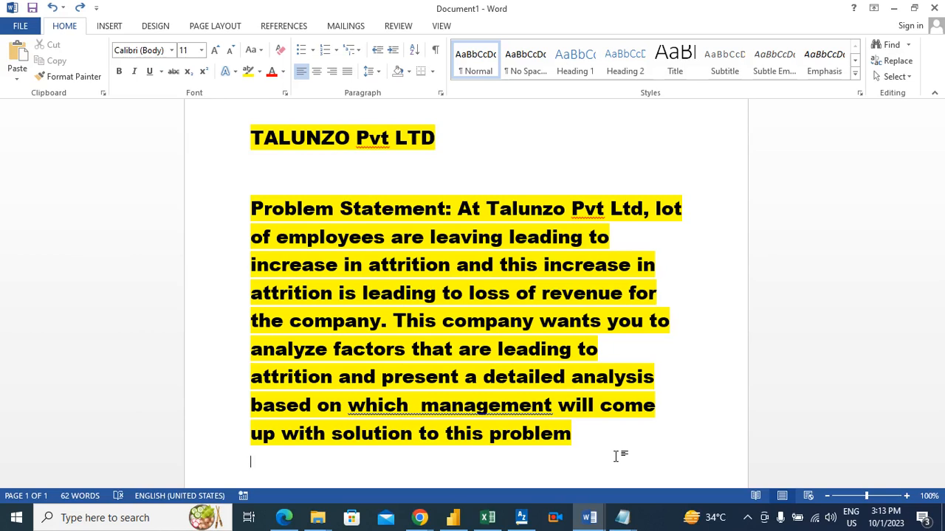
Step: Switch to Power BI Desktop and import the Master file table from the Master file Excel workbook in Datasets > Talunzo HR Data analysis
mouse_move(453, 518)
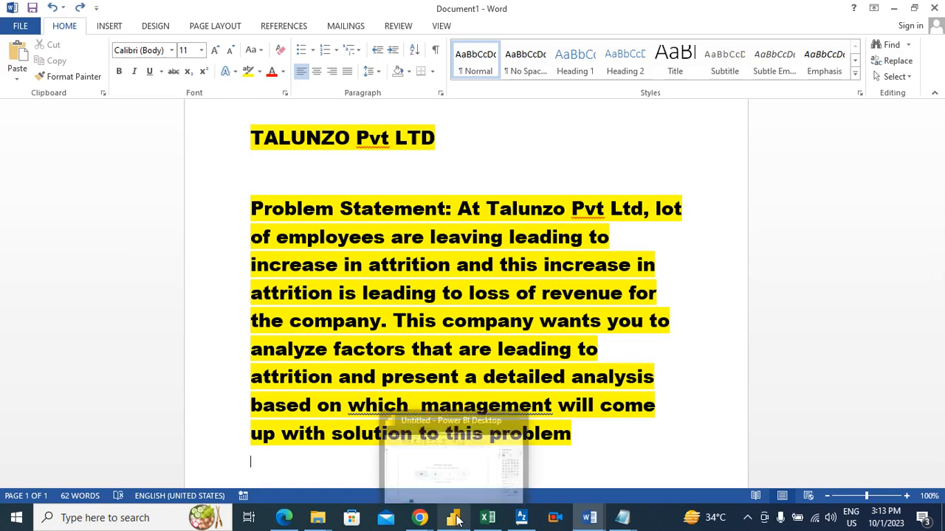
left_click(453, 475)
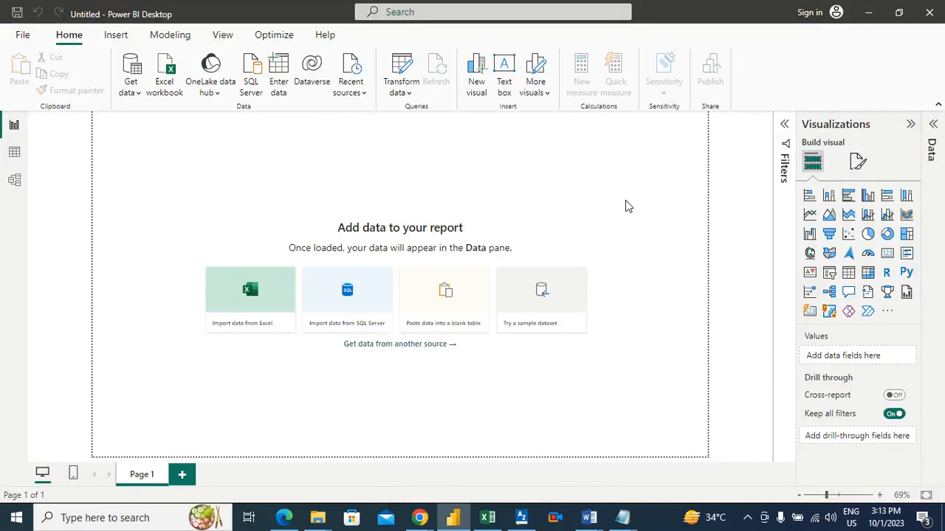
left_click(237, 288)
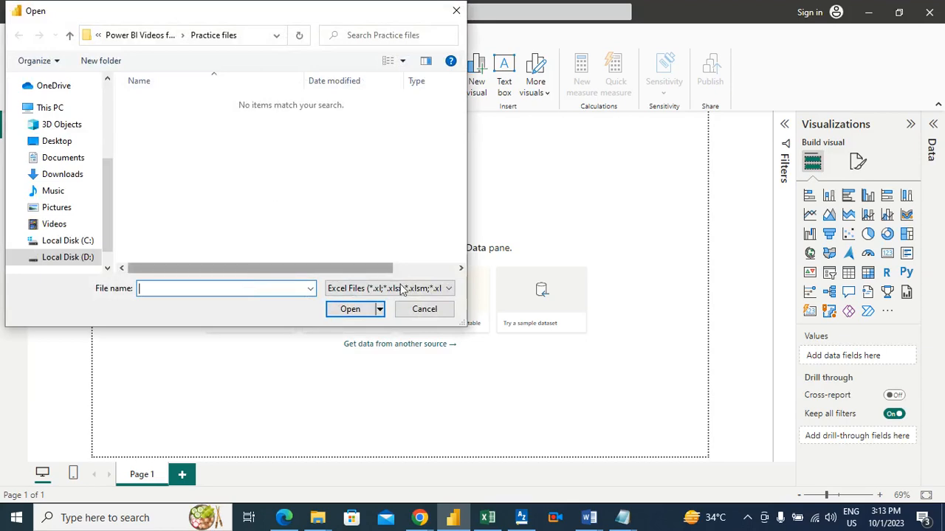
left_click(425, 309)
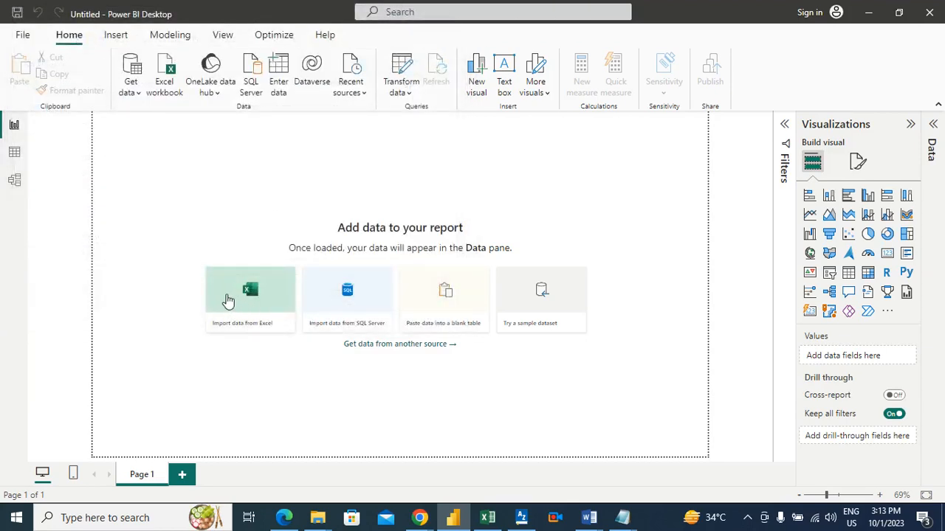
left_click(226, 297)
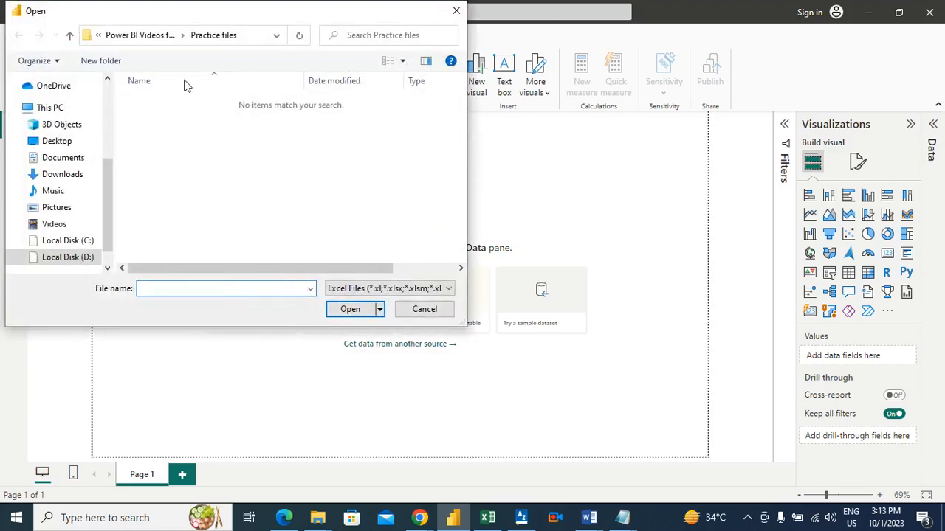
left_click(139, 35)
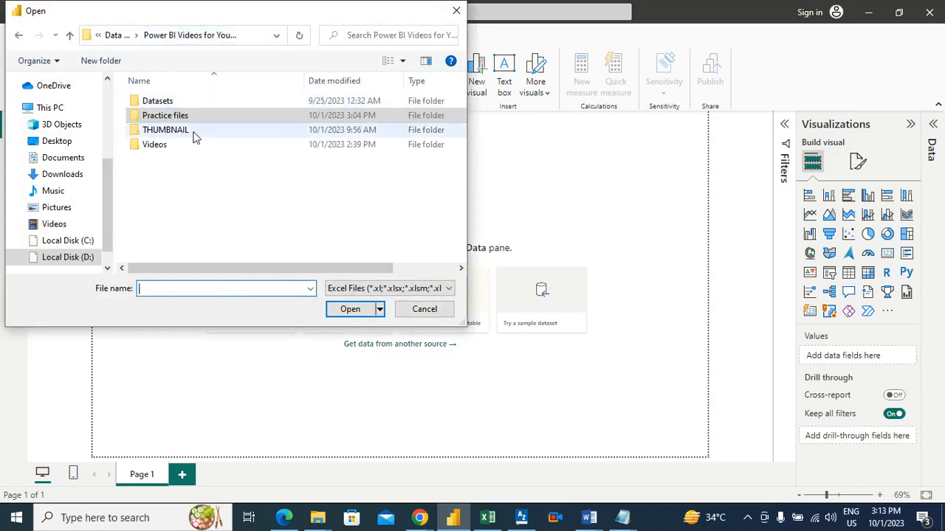
double_click(161, 105)
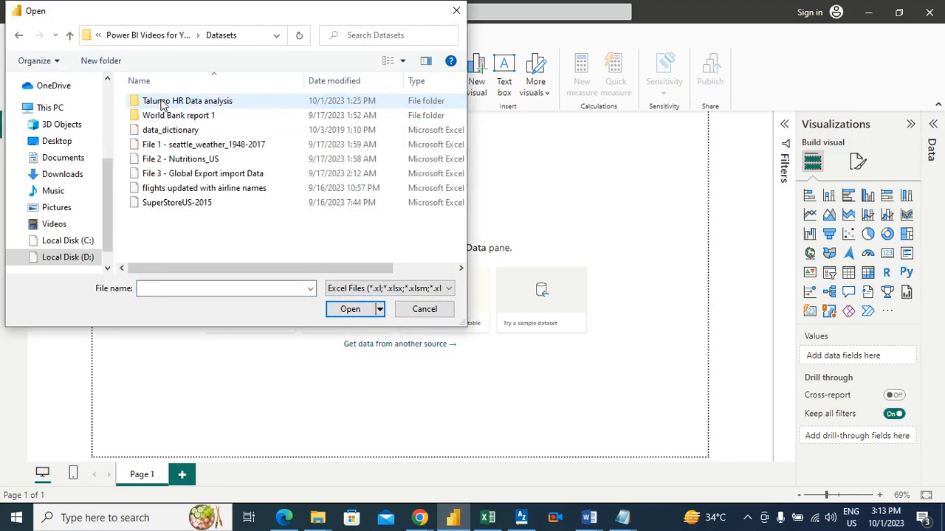
double_click(161, 104)
left_click(163, 116)
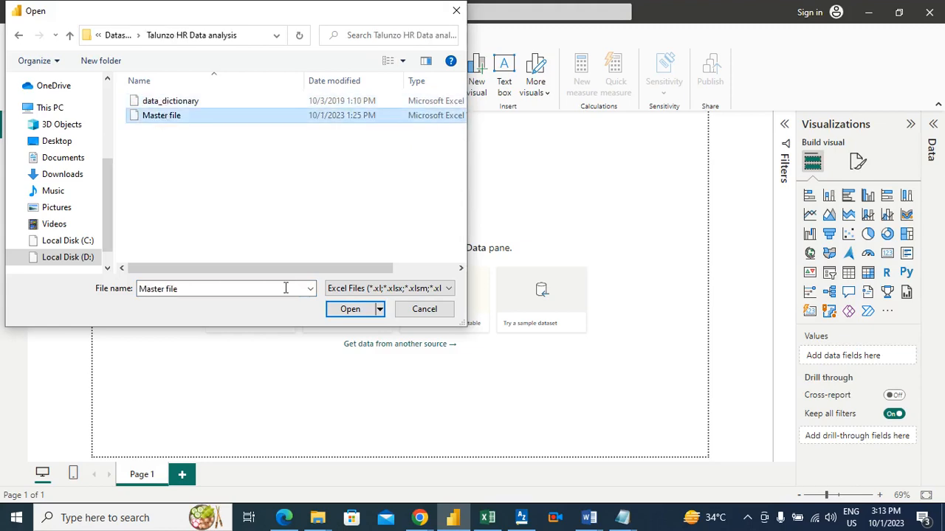
left_click(332, 310)
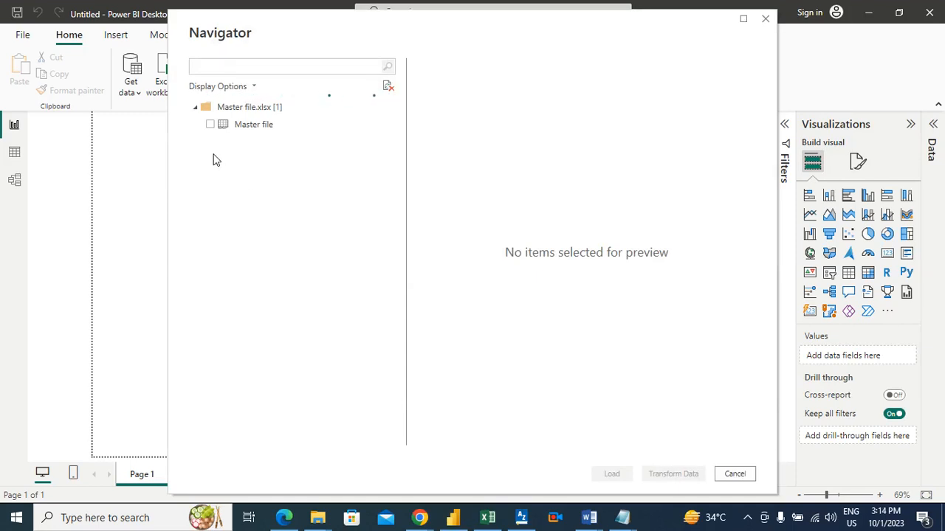
left_click(209, 125)
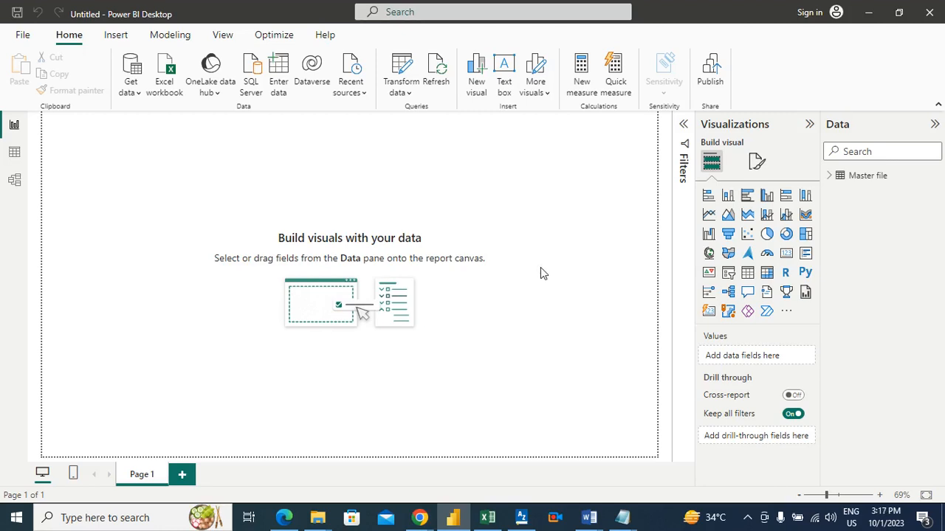
Step: Set the report page's wallpaper color to the dark purple from the recent colors
left_click(751, 171)
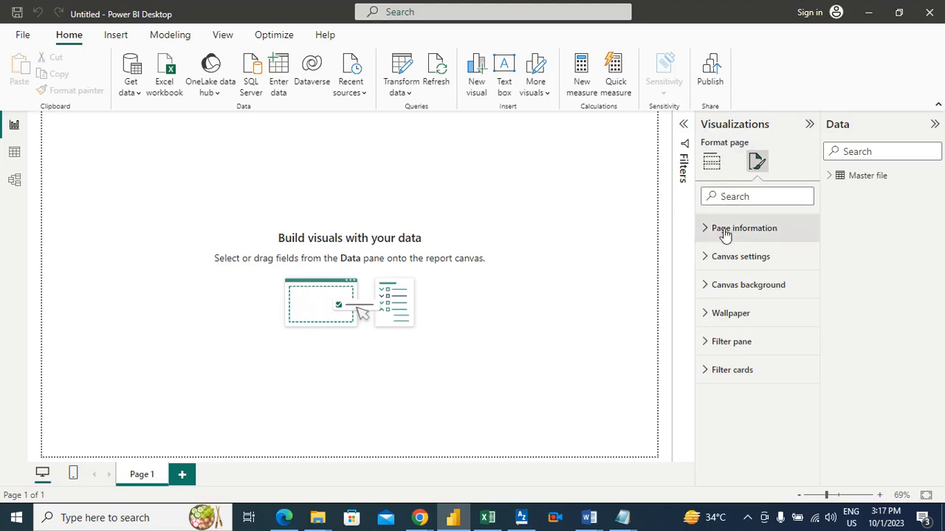
left_click(722, 317)
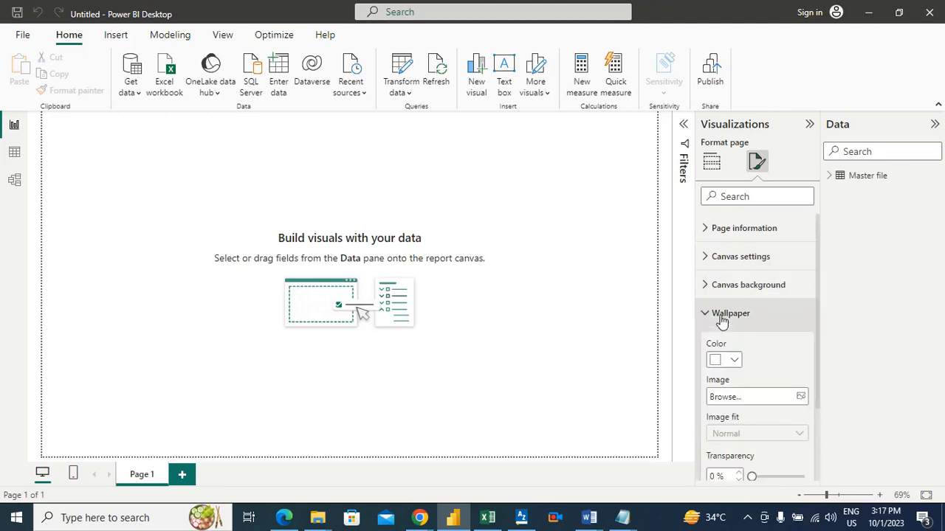
left_click(735, 363)
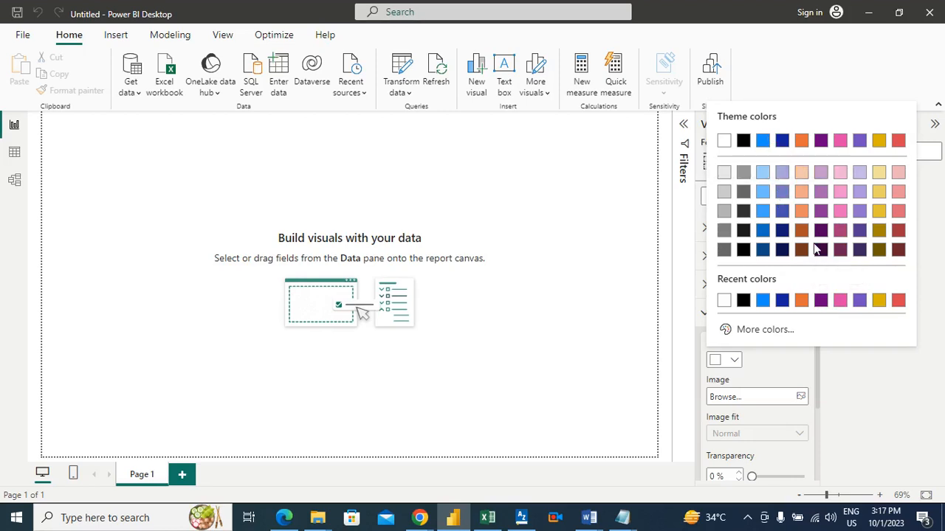
left_click(821, 302)
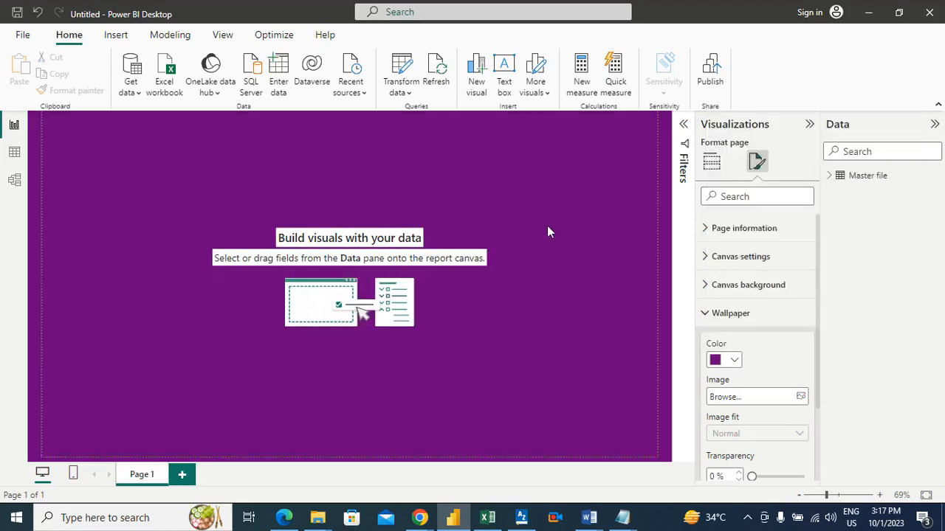
left_click(476, 191)
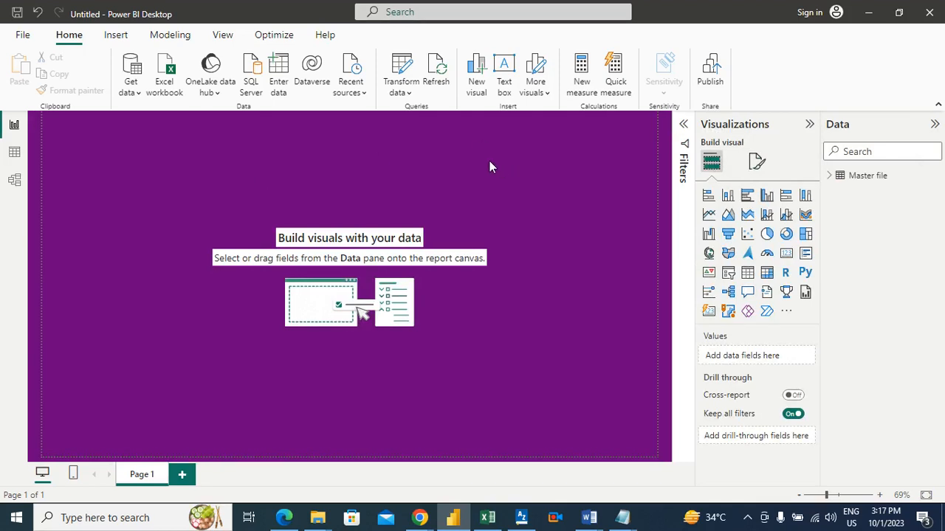
Step: Insert a rectangle shape and resize it into a shallow header band across the full width of the page's upper edge
left_click(116, 35)
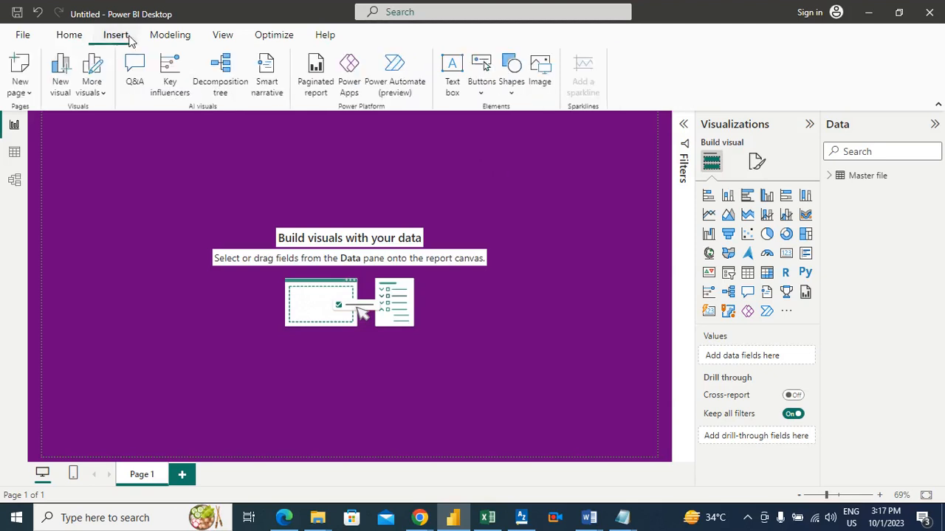
left_click(513, 82)
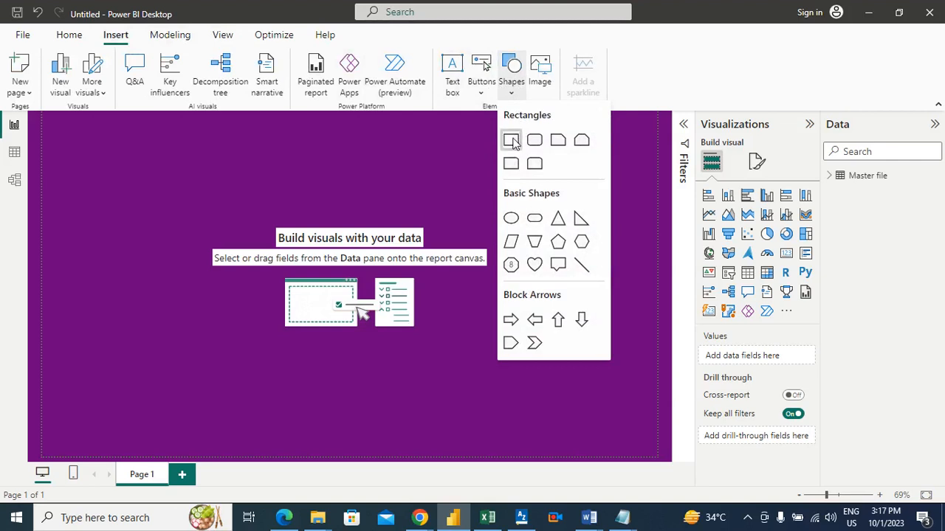
left_click(512, 140)
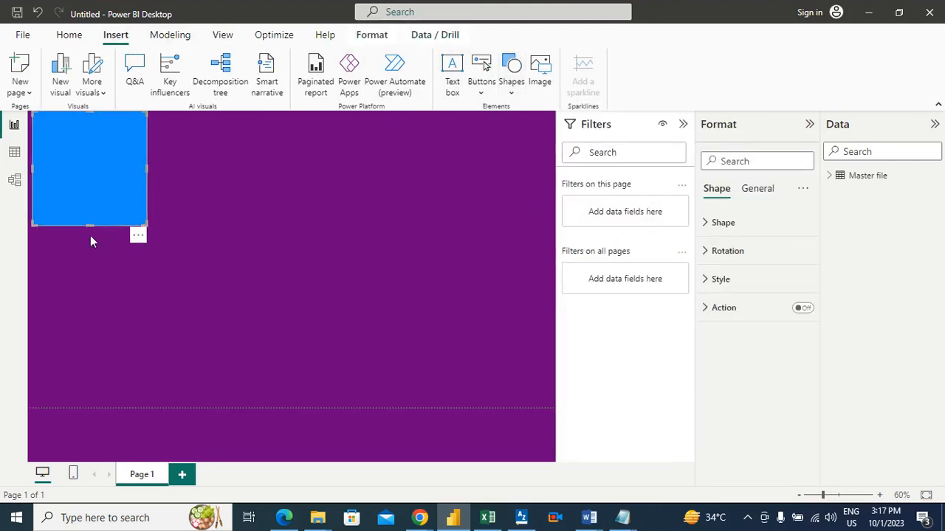
left_click_drag(87, 225, 78, 164)
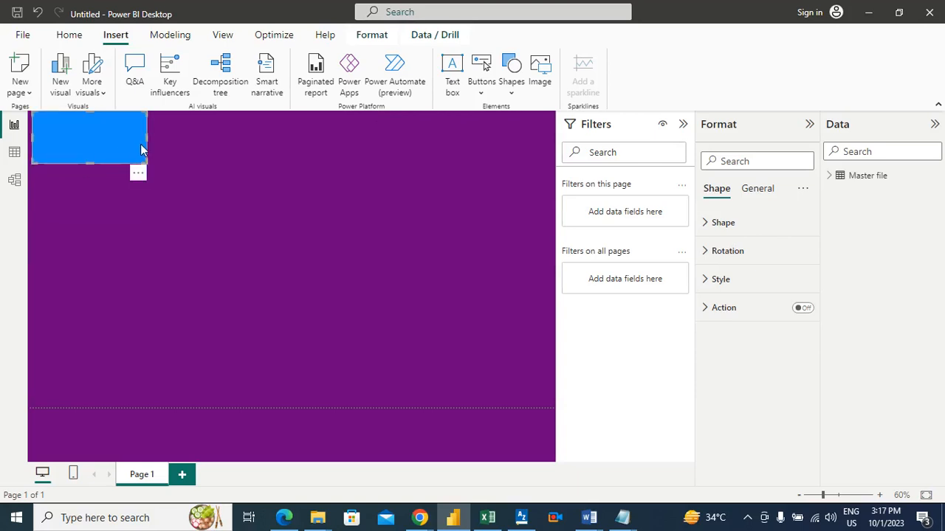
left_click_drag(144, 138, 550, 175)
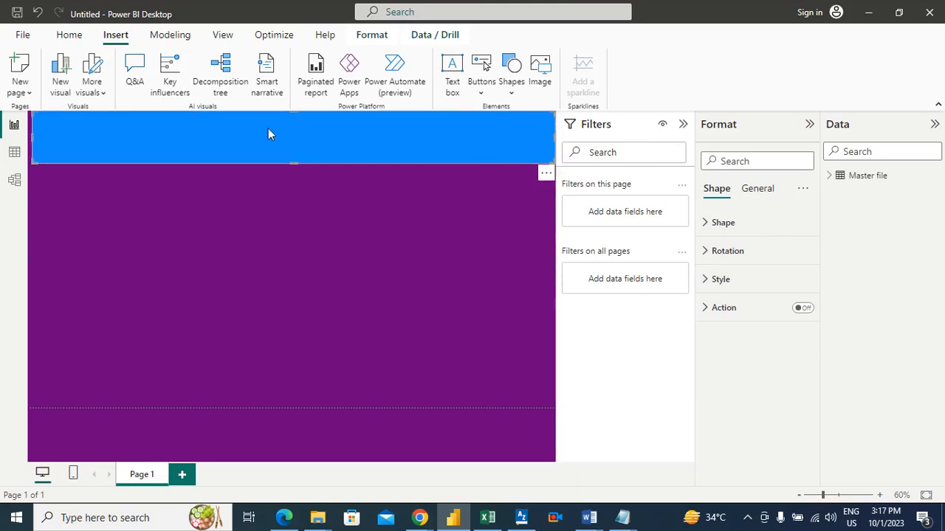
left_click(28, 135)
left_click(60, 137)
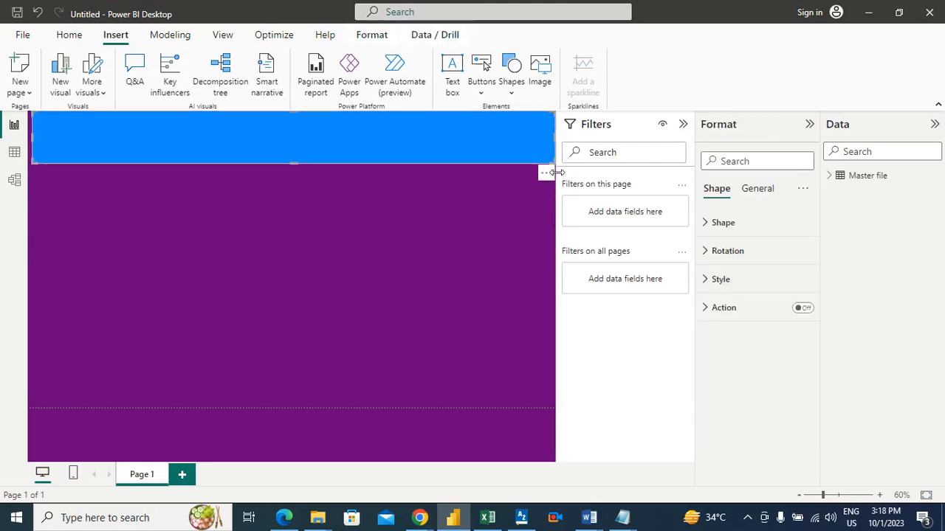
Step: Turn on the title option for the header rectangle in its general formatting
left_click(716, 190)
left_click(762, 192)
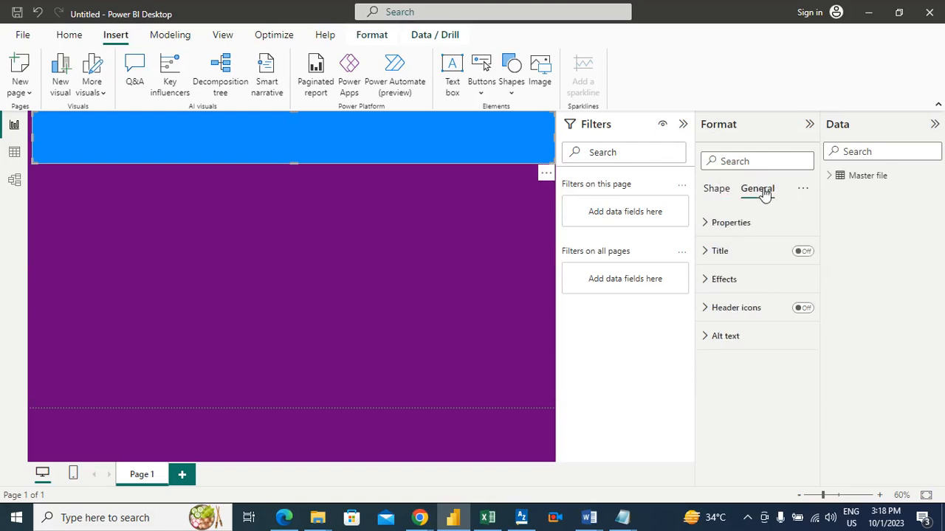
left_click(730, 253)
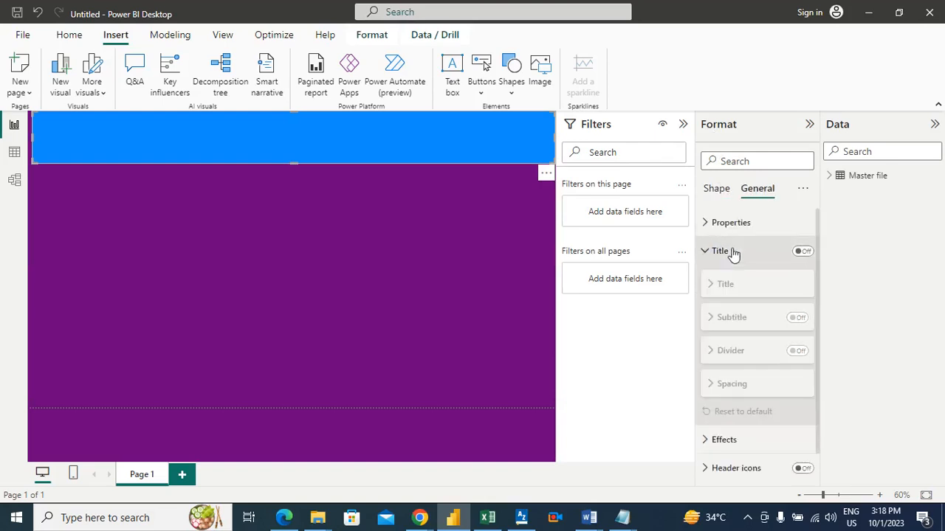
left_click(803, 251)
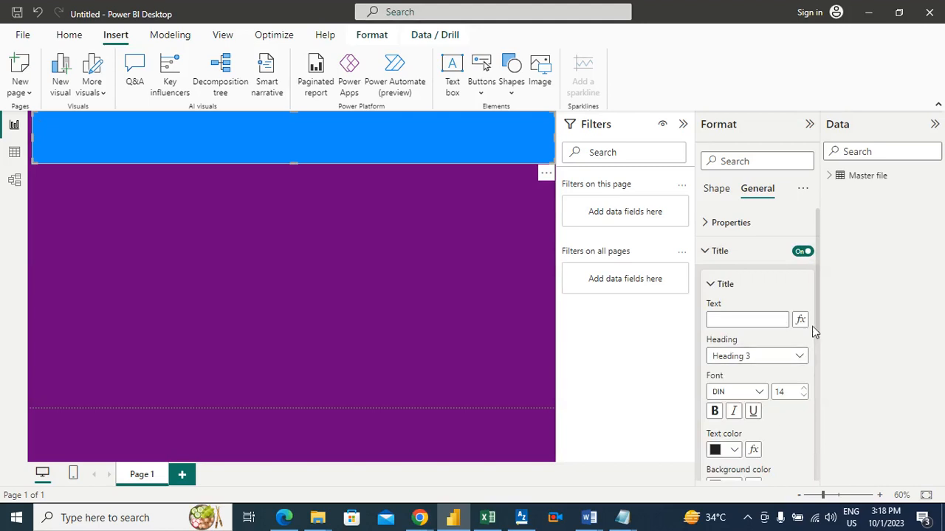
Step: Try a custom green background color, #25D159, for the rectangle's title and reset it to No Fill
scroll(820, 323, "down", 3)
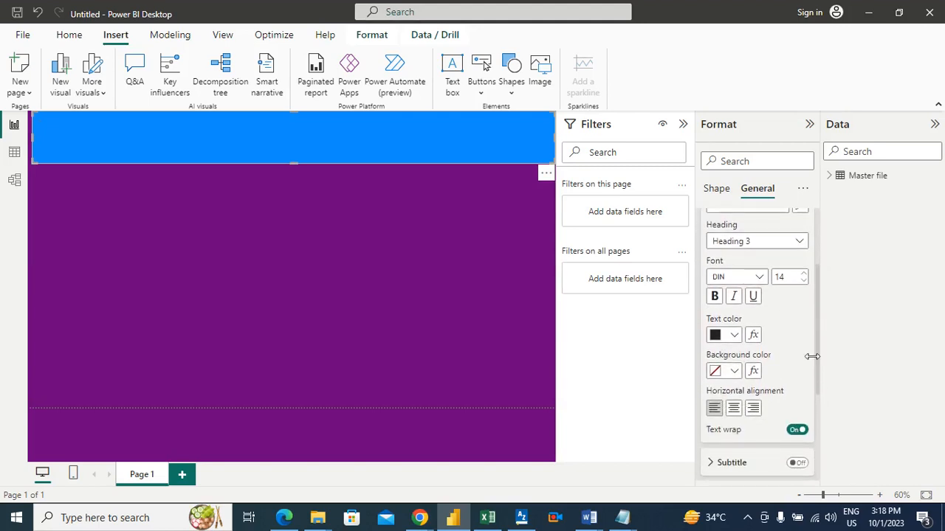
left_click(735, 372)
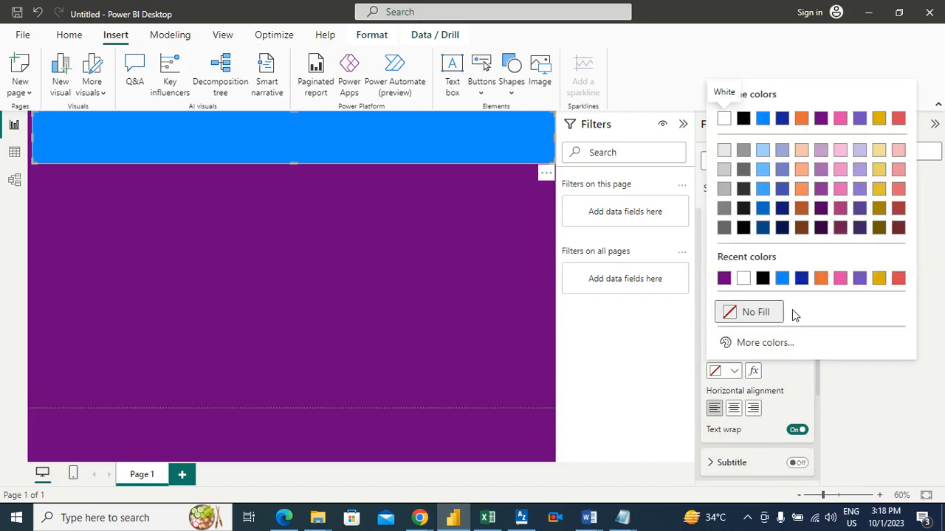
left_click(784, 344)
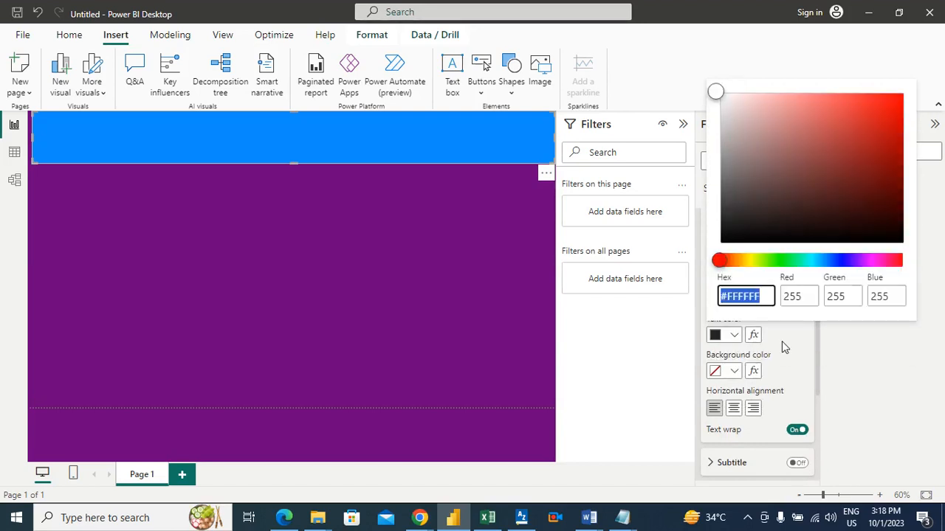
left_click(790, 261)
left_click(848, 116)
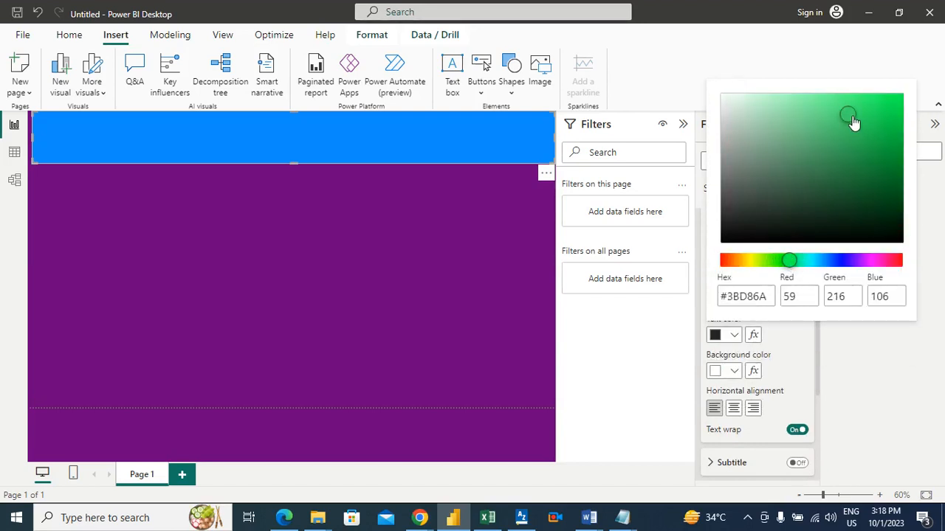
left_click(860, 110)
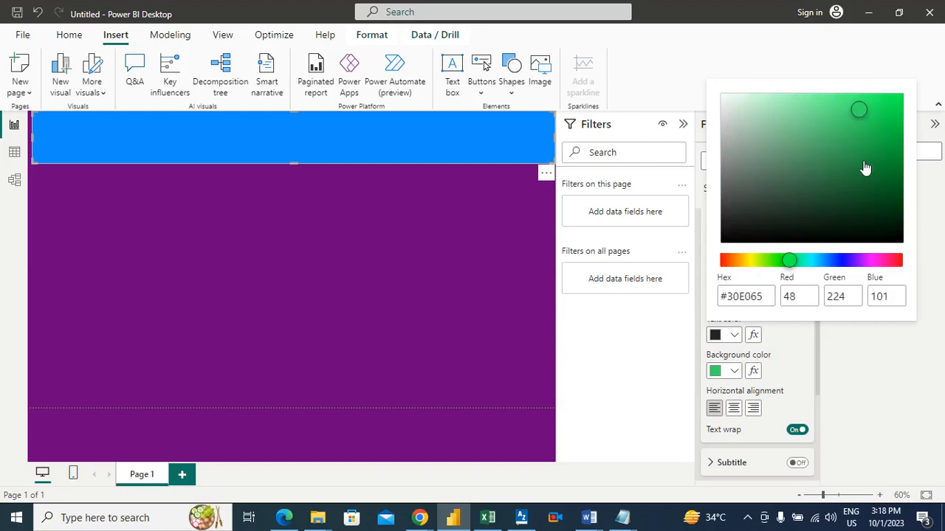
left_click(865, 119)
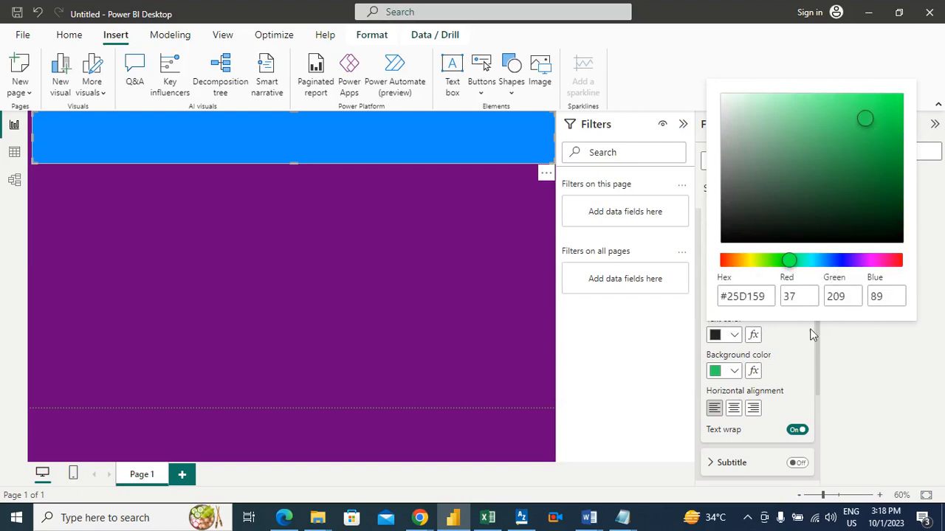
left_click(733, 371)
left_click(732, 372)
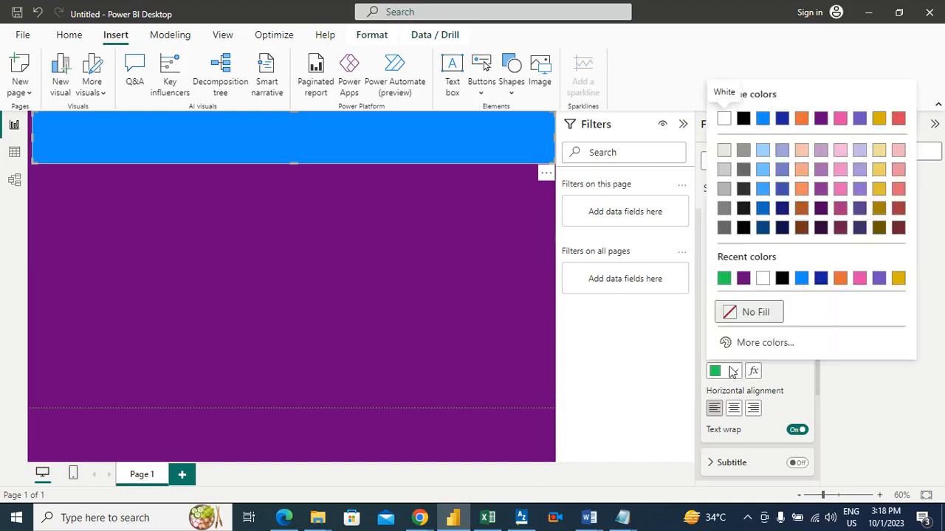
left_click(754, 314)
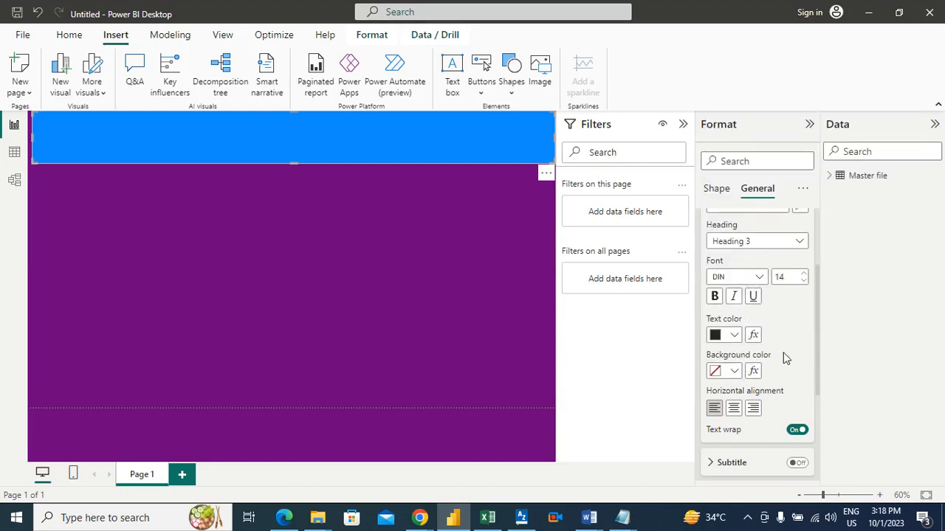
Step: Turn on the header rectangle's background effect, try the recent green as its color and set it back to white
left_click_drag(816, 290, 817, 364)
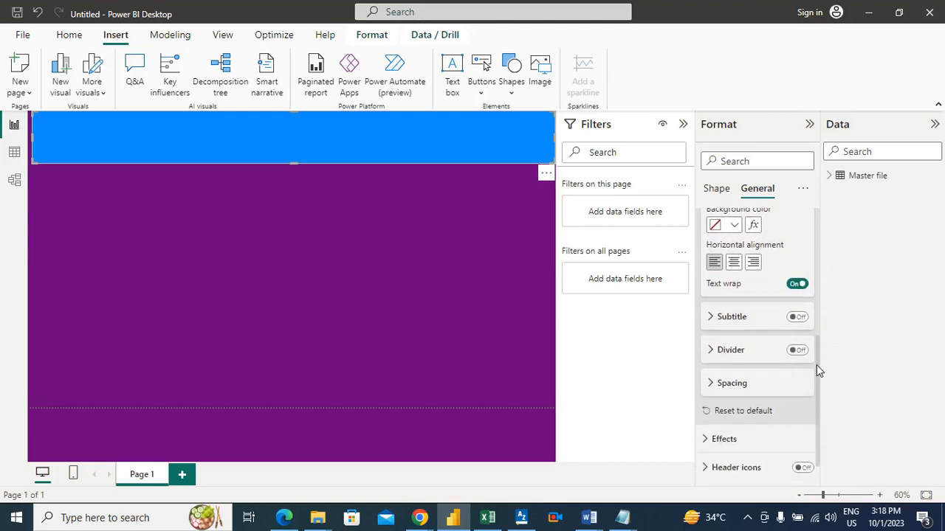
left_click(741, 439)
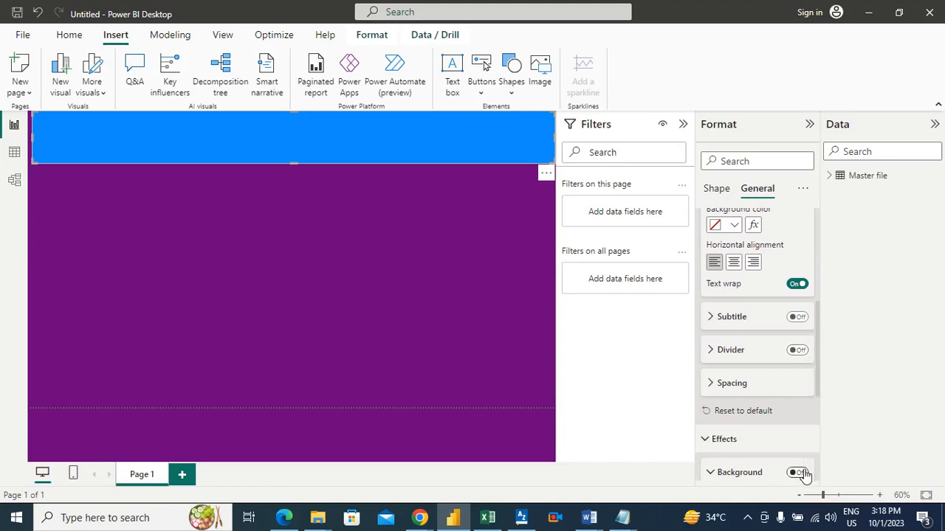
left_click_drag(817, 347, 820, 389)
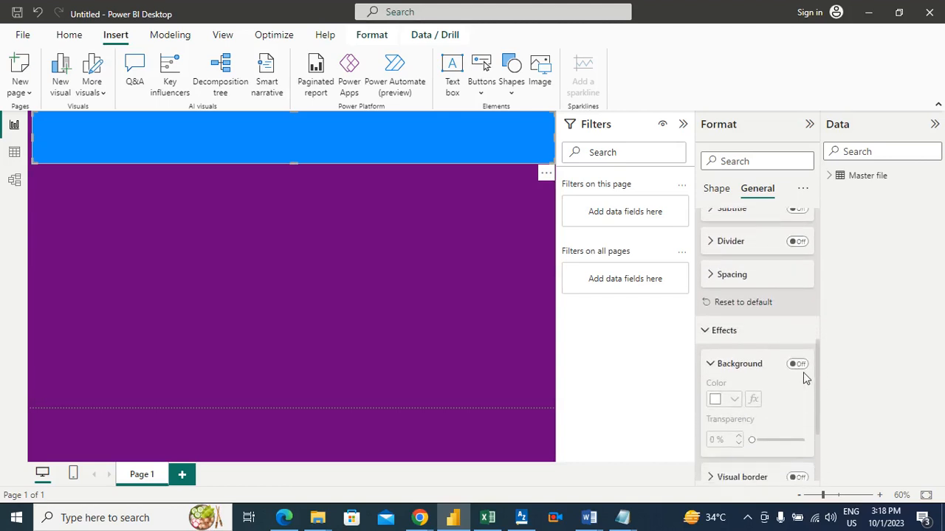
left_click(798, 365)
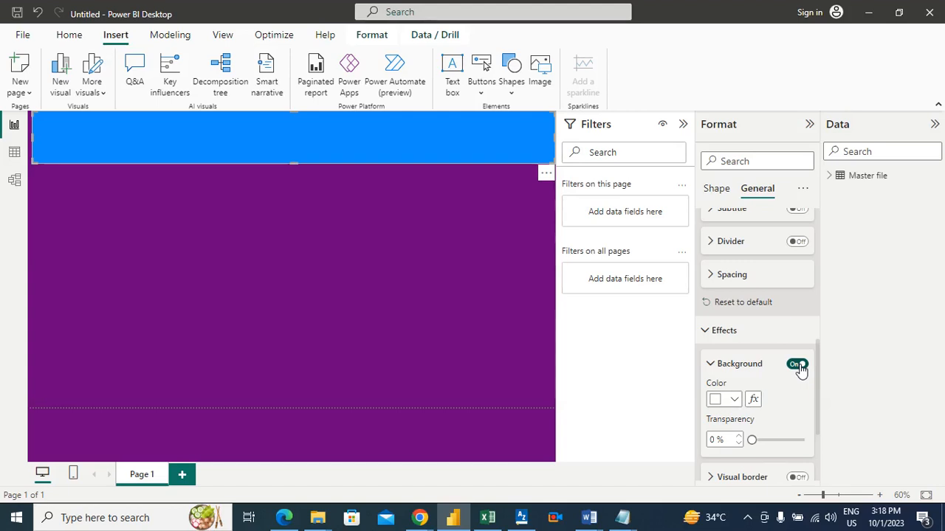
left_click(798, 365)
left_click(798, 365)
left_click(734, 400)
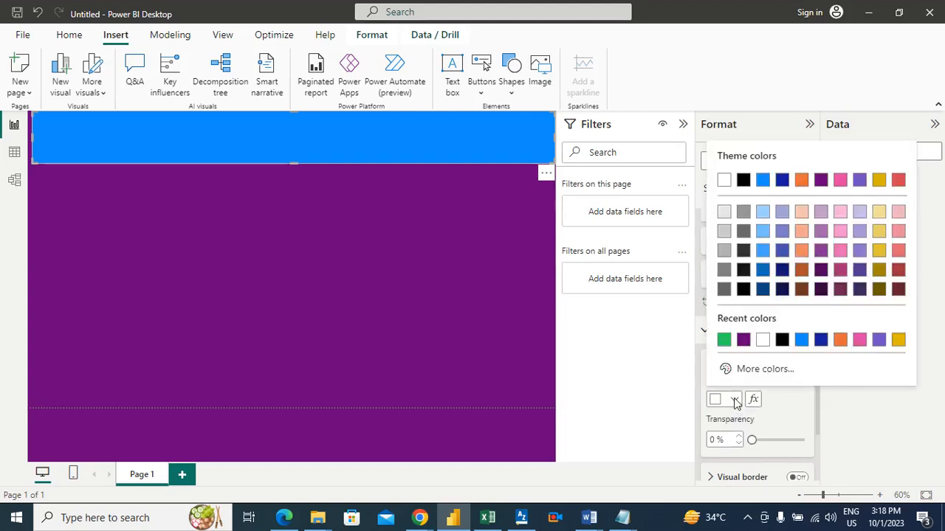
left_click(723, 341)
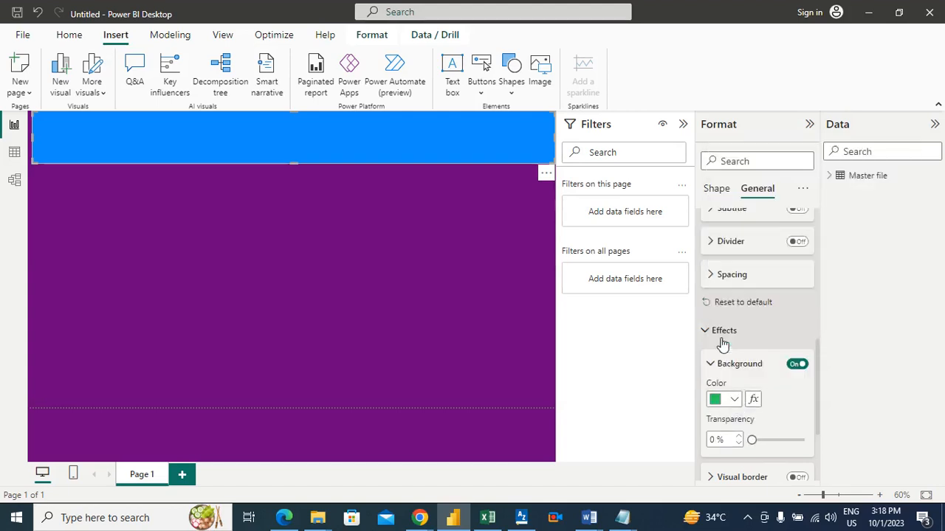
left_click(734, 399)
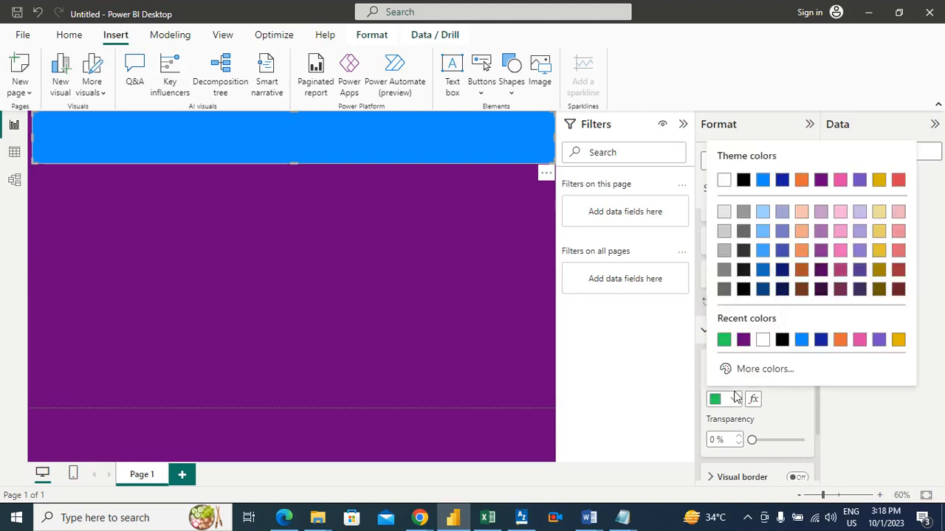
left_click(763, 340)
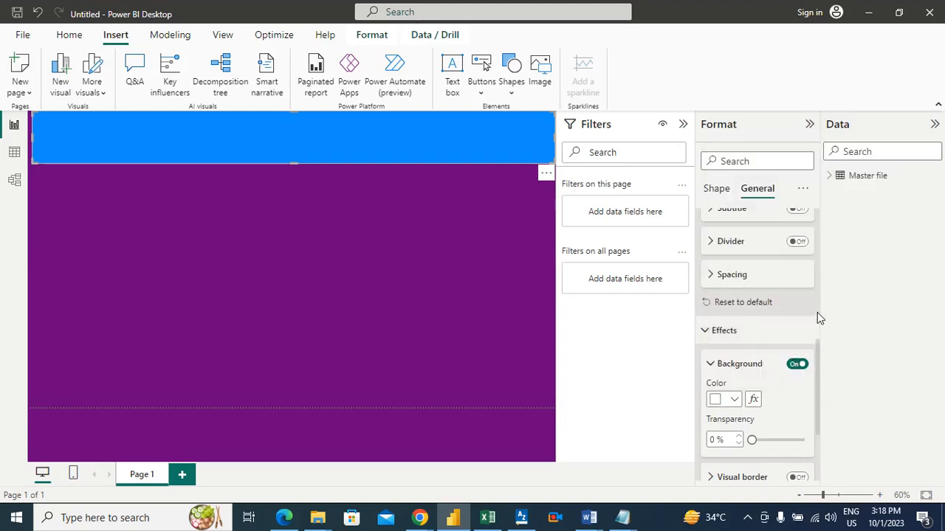
Step: Set the header rectangle's fill to the green from the recent colors and slightly reduce the band's height
left_click_drag(816, 372, 810, 263)
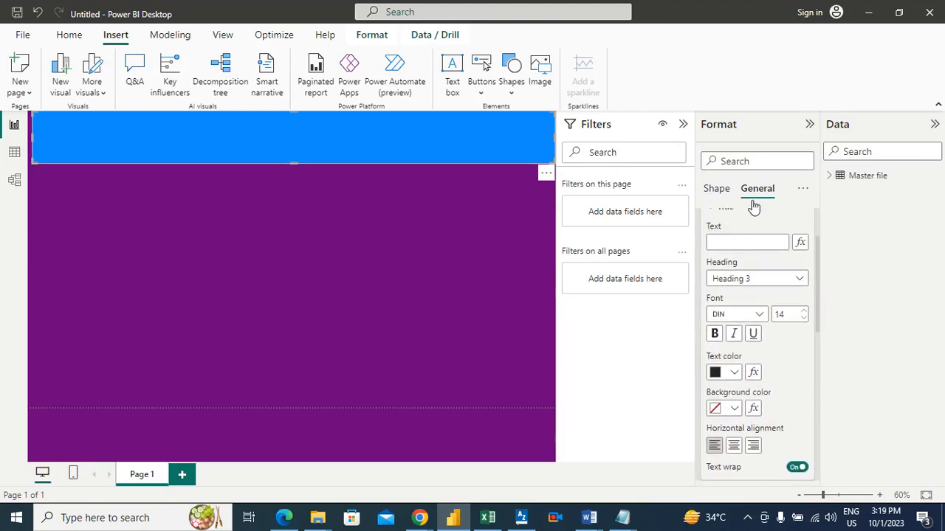
left_click(726, 194)
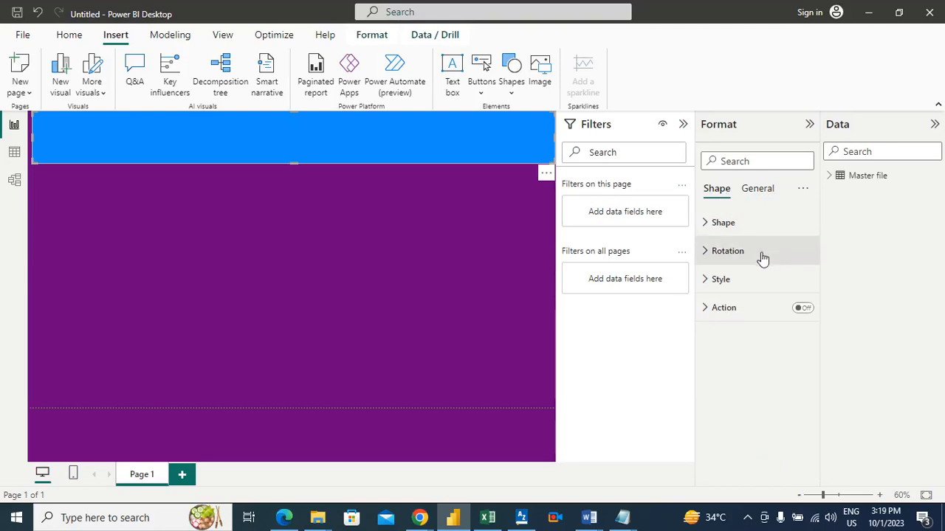
left_click(735, 283)
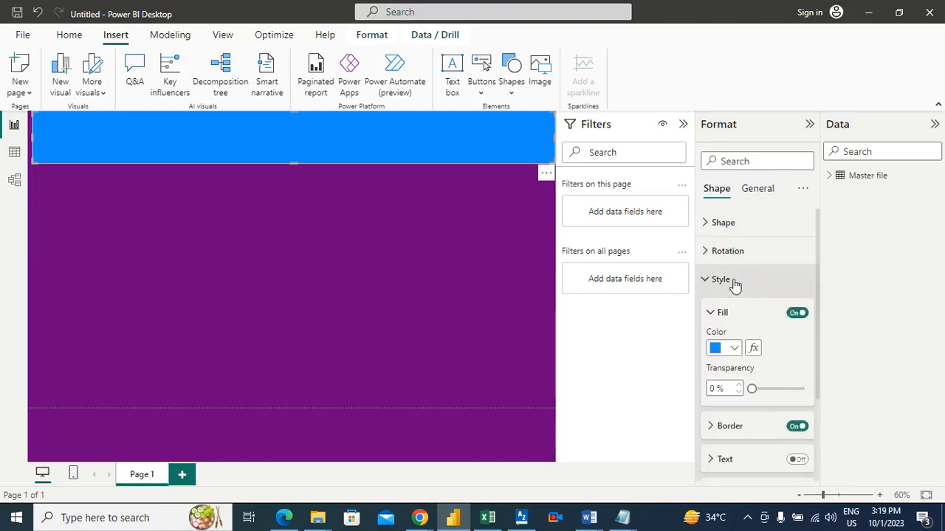
left_click(735, 349)
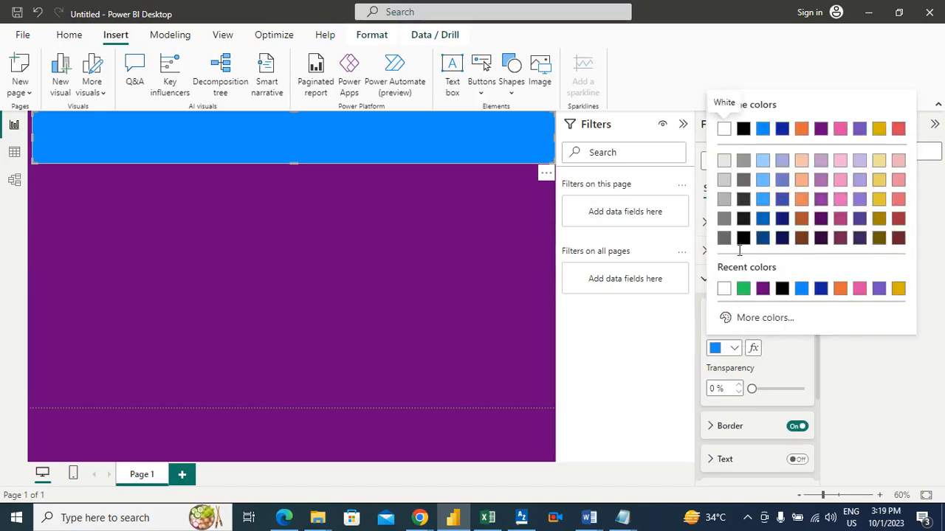
left_click(743, 291)
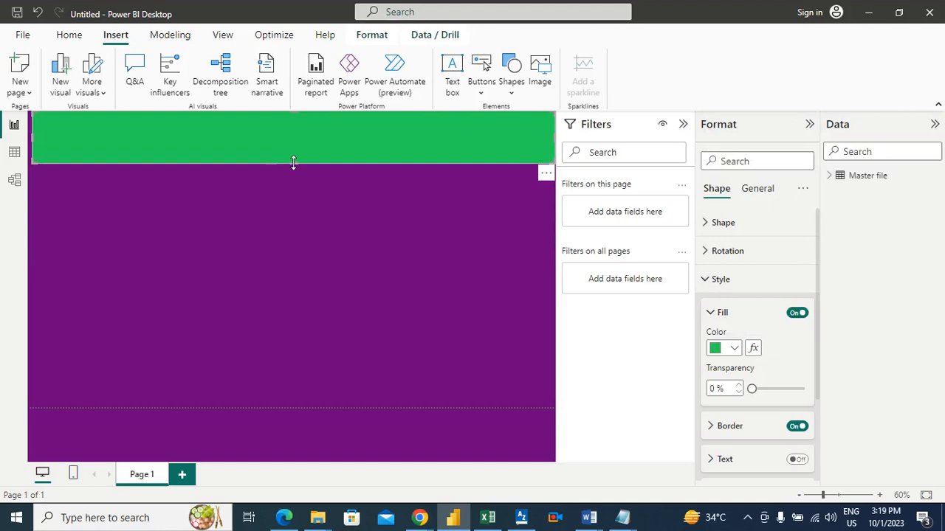
left_click_drag(292, 162, 291, 157)
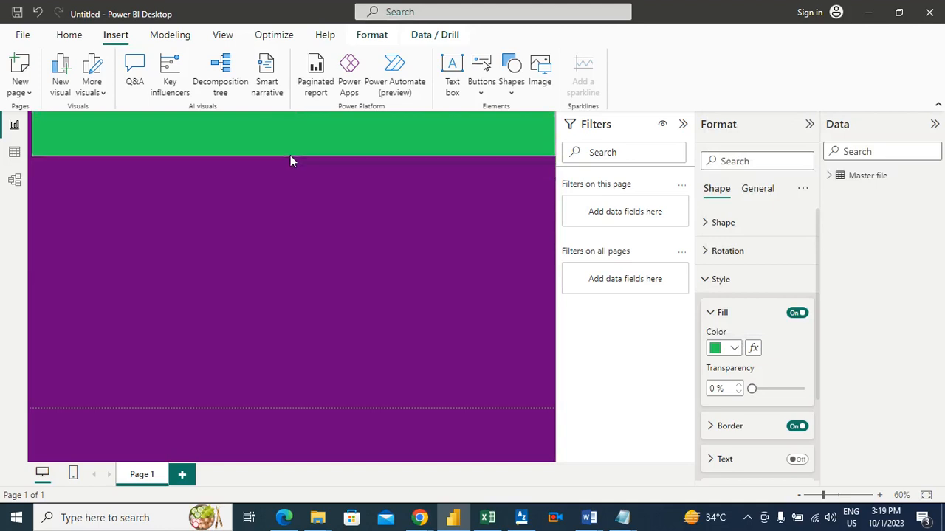
left_click(338, 231)
Step: Enter "TALUNZO PVT LTD ATTRITION ANALYSIS" as the header rectangle's title text
left_click(332, 138)
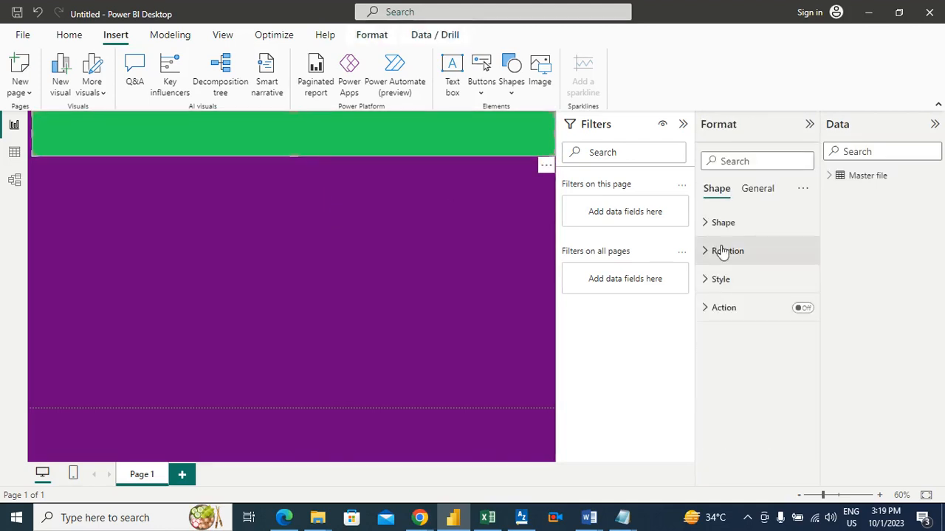
left_click(761, 192)
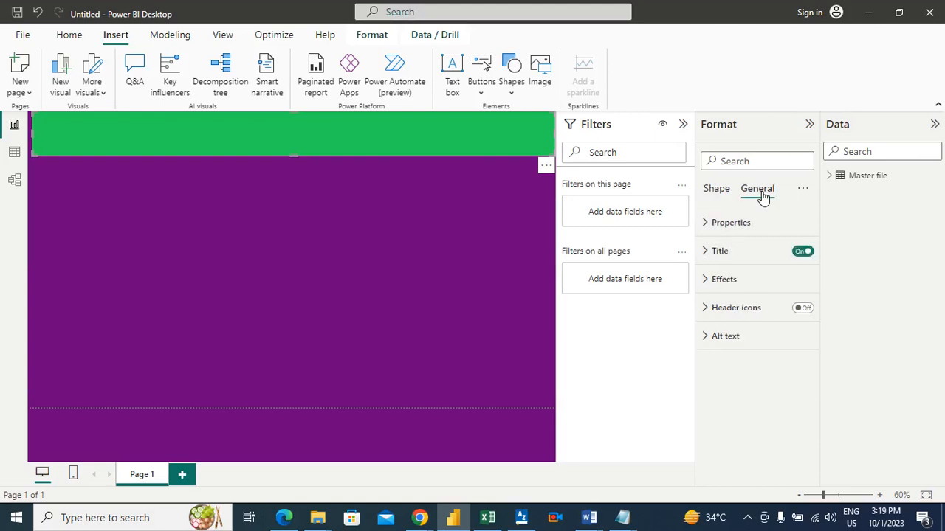
left_click(706, 252)
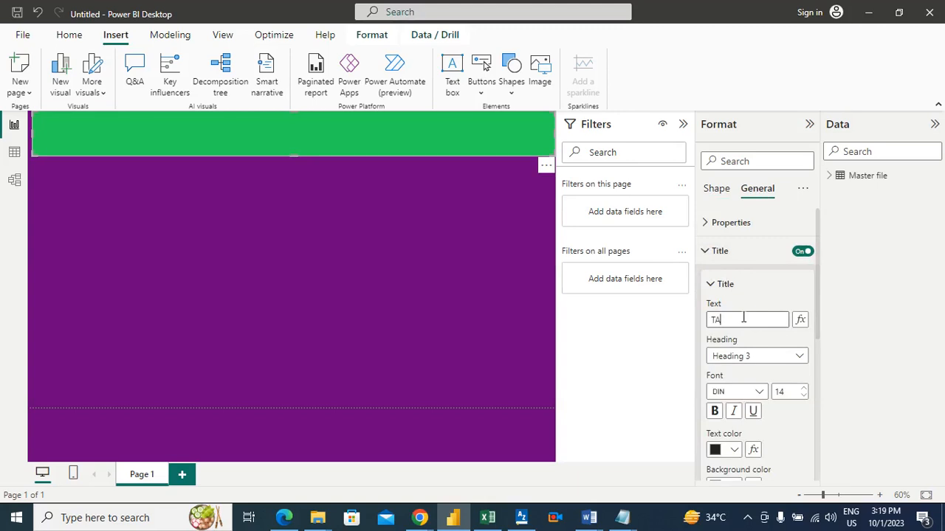
type("UNZO ATTR")
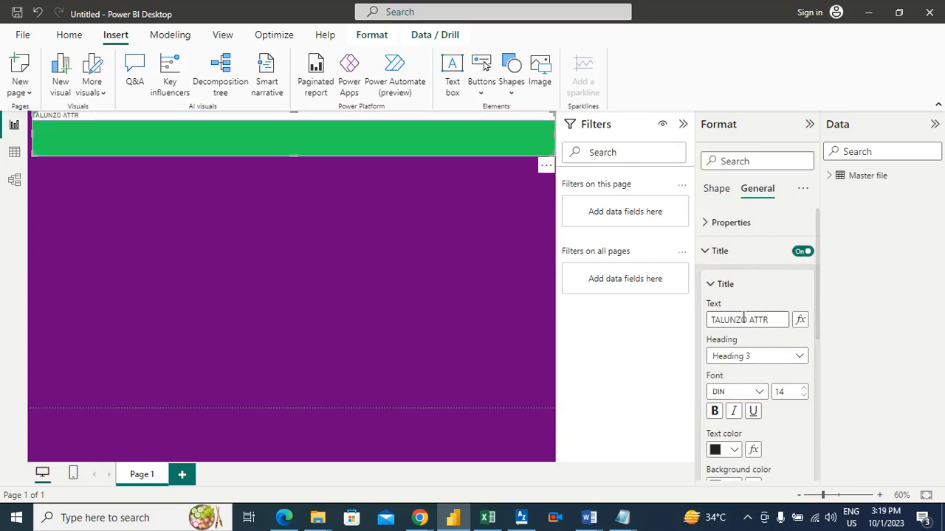
key("BackSpace")
key("BackSpace")
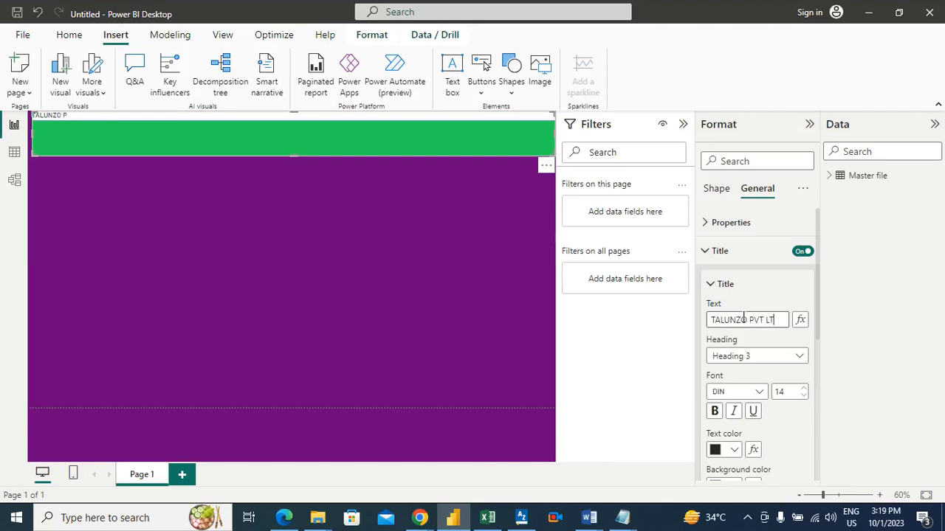
type("PVT LTD ATTRITION ANALYSIS")
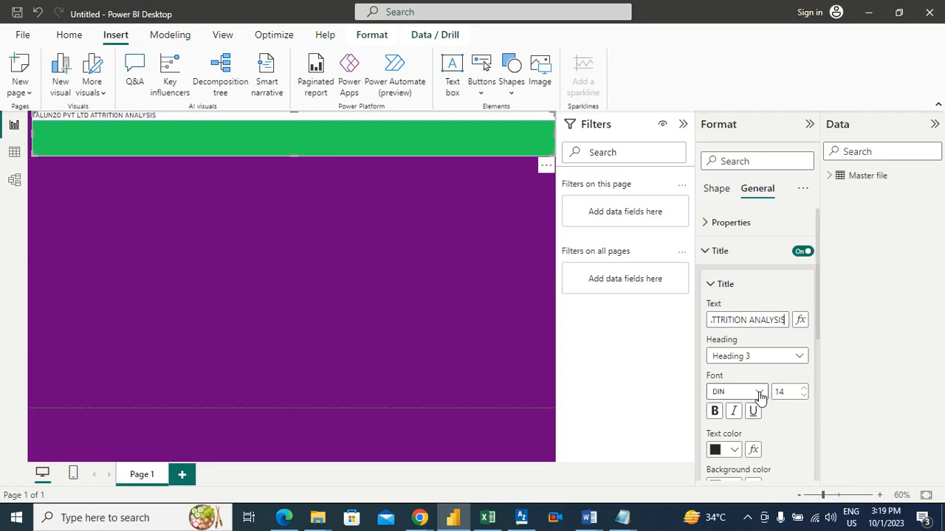
Step: Set the header title's font to Arial Black and its size to 41
left_click(760, 395)
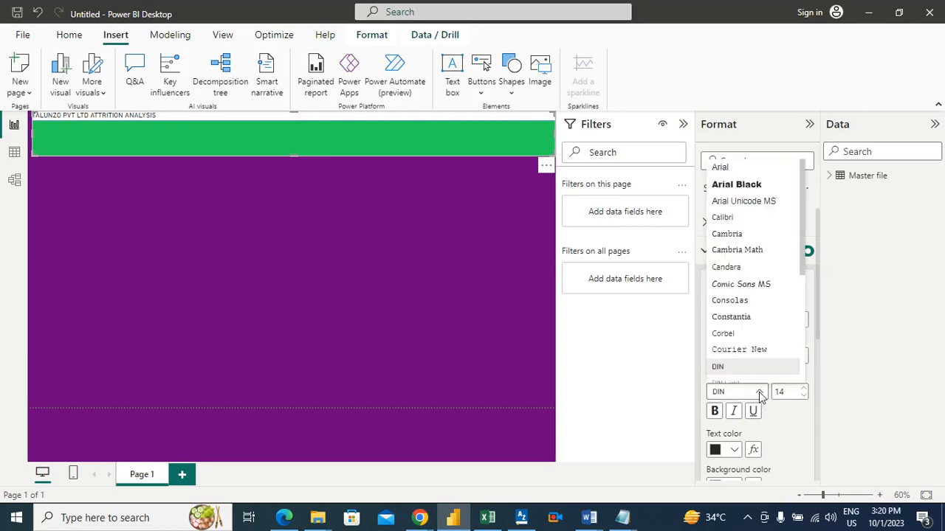
left_click(746, 186)
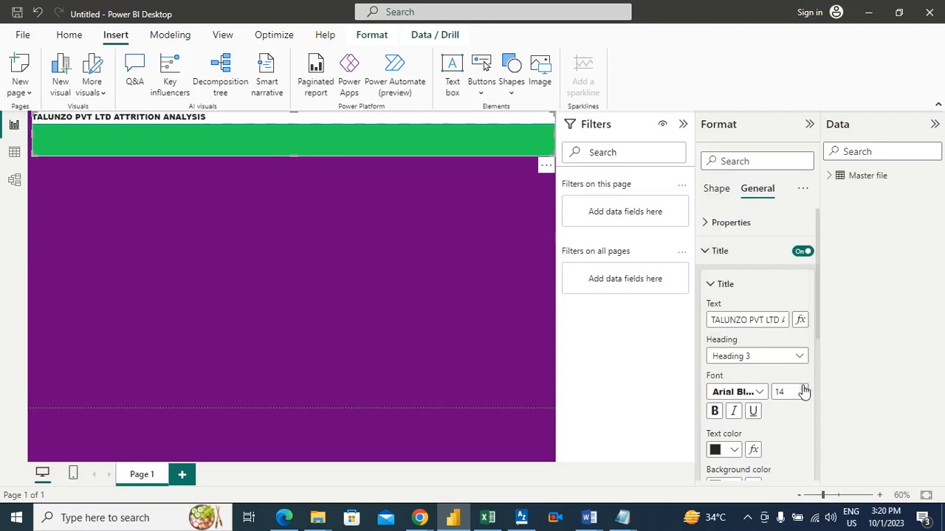
scroll(804, 392, "up", 9)
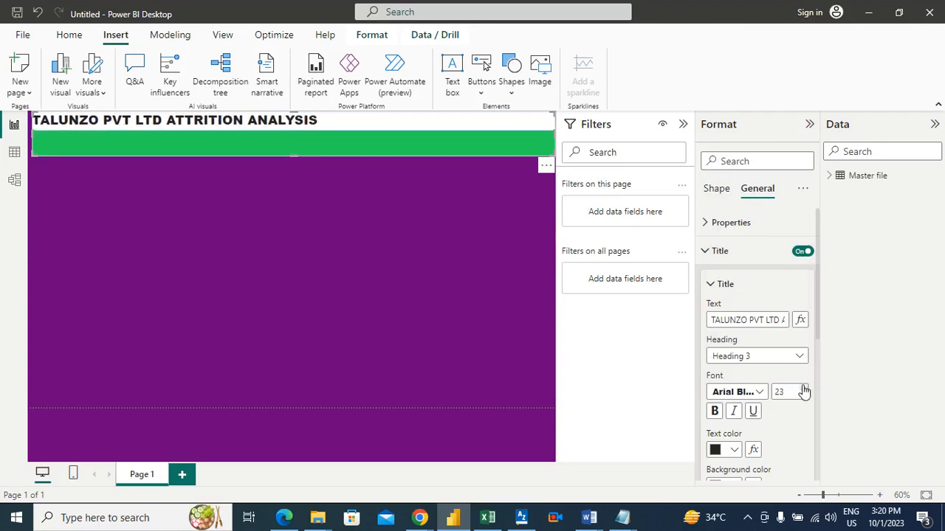
scroll(804, 391, "up", 11)
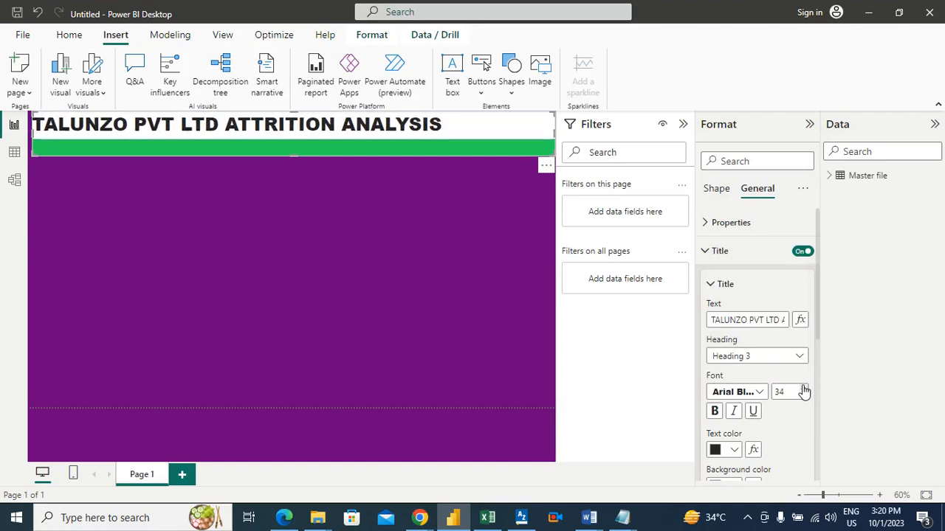
scroll(804, 392, "up", 6)
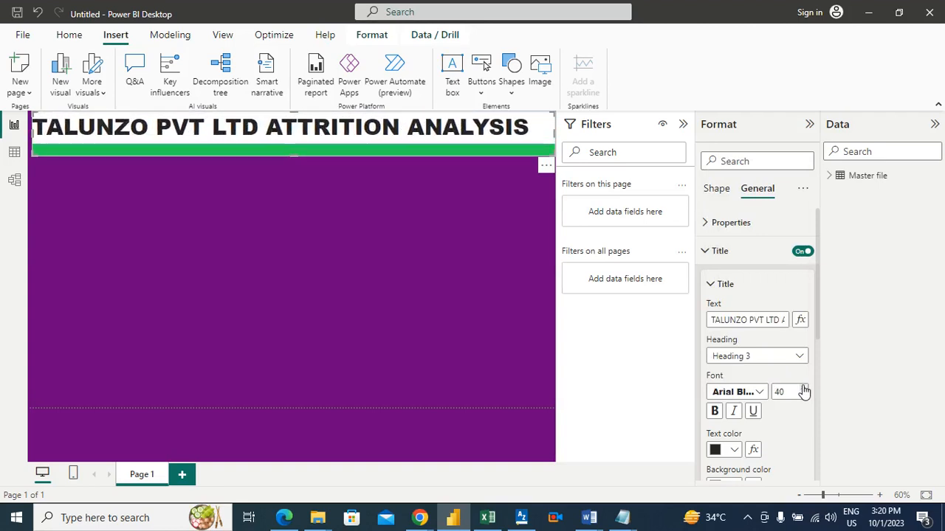
scroll(804, 391, "up", 1)
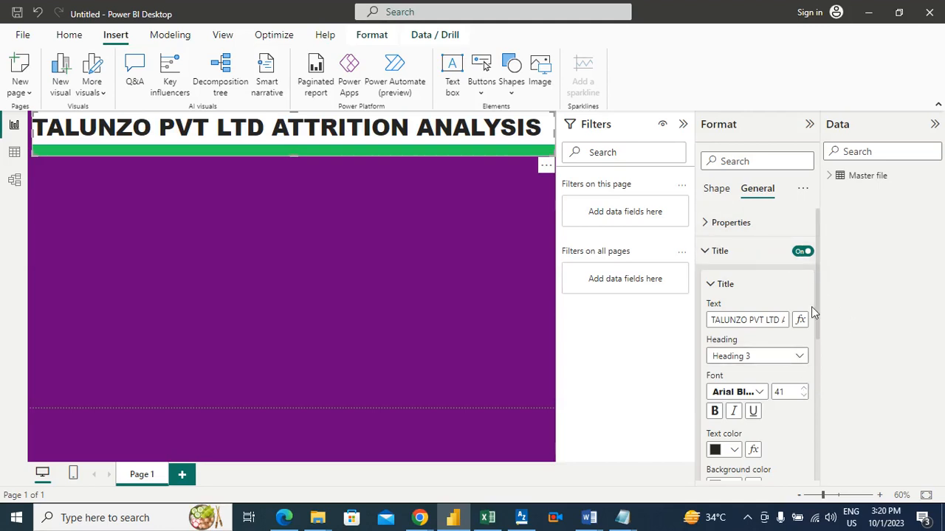
Step: Set the header title's text color to the green from the recent colors
scroll(815, 310, "down", 1)
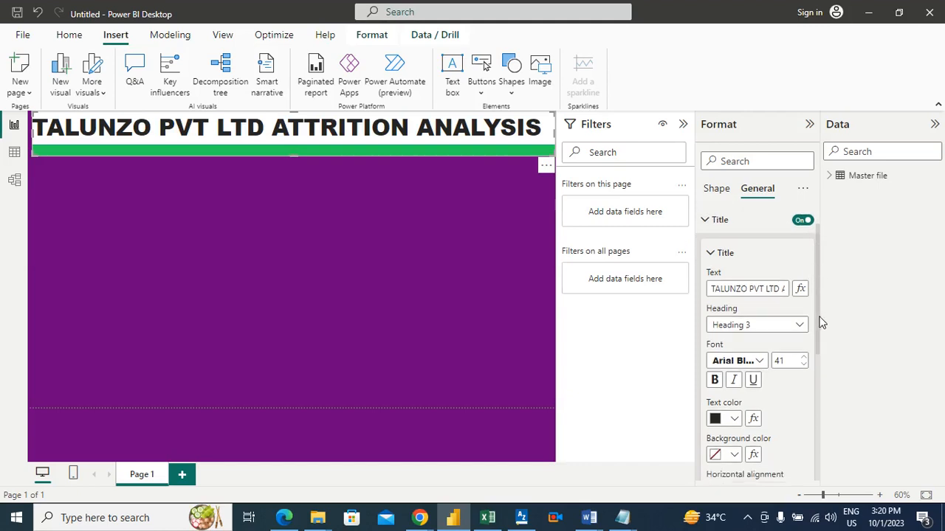
left_click(734, 419)
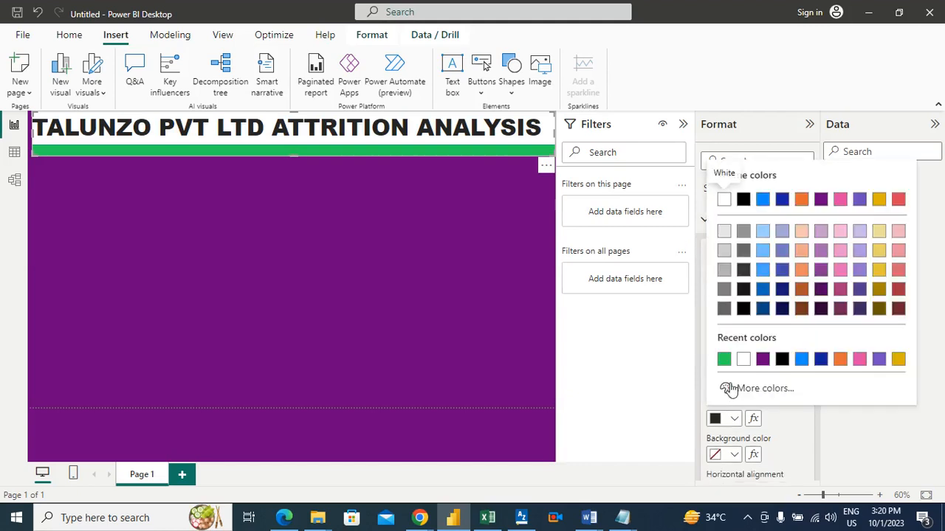
left_click(724, 359)
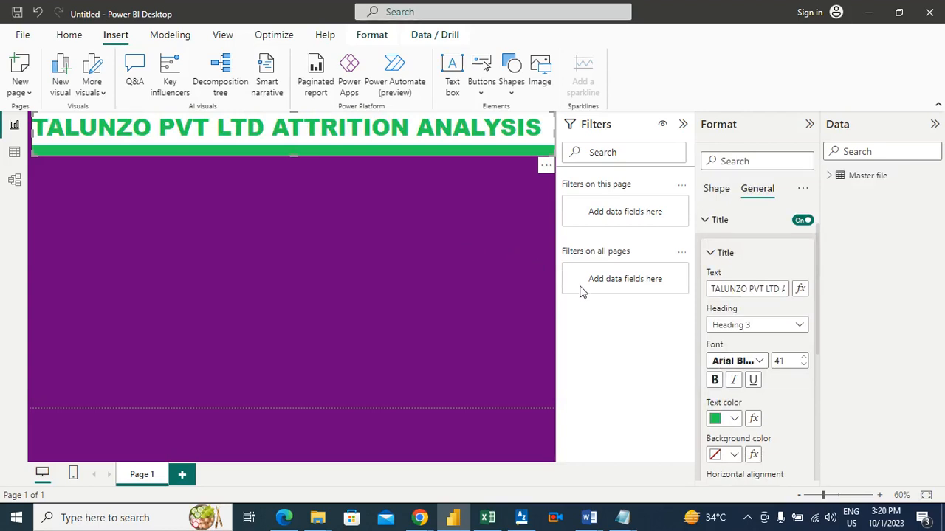
Step: Set the header rectangle's fill to white and reduce its height so it ends just below the title text
left_click(713, 189)
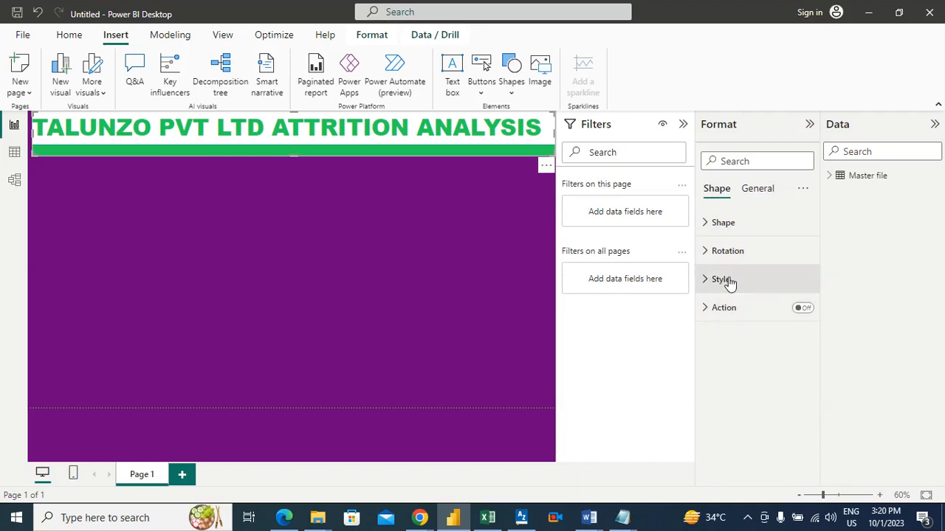
left_click(726, 281)
left_click(734, 348)
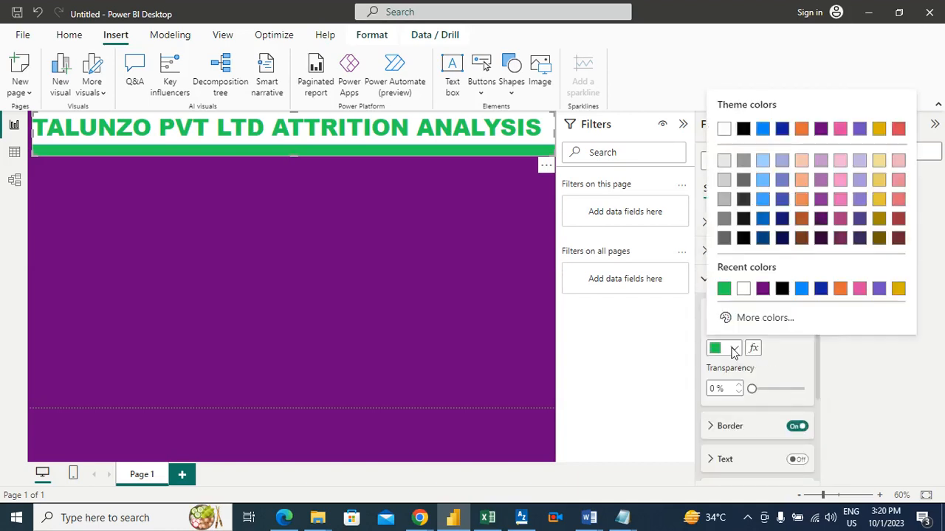
left_click(744, 288)
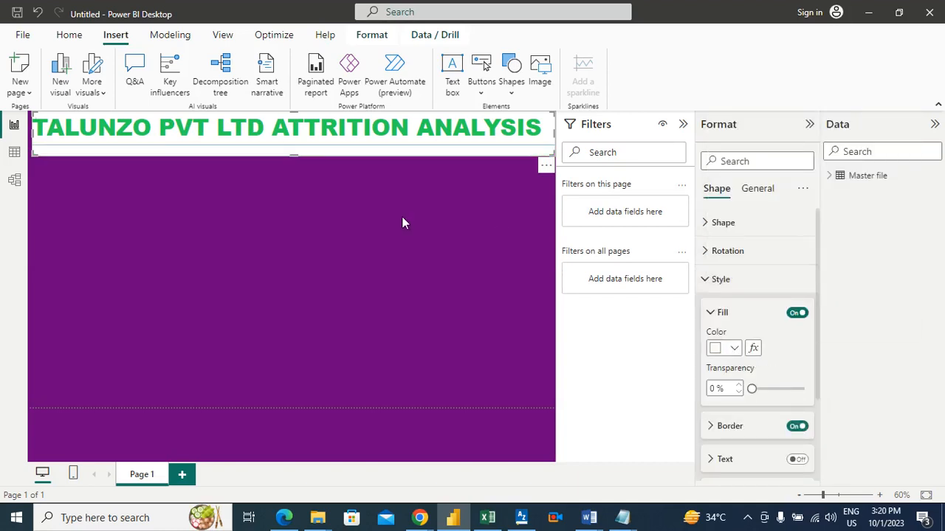
left_click_drag(295, 154, 296, 144)
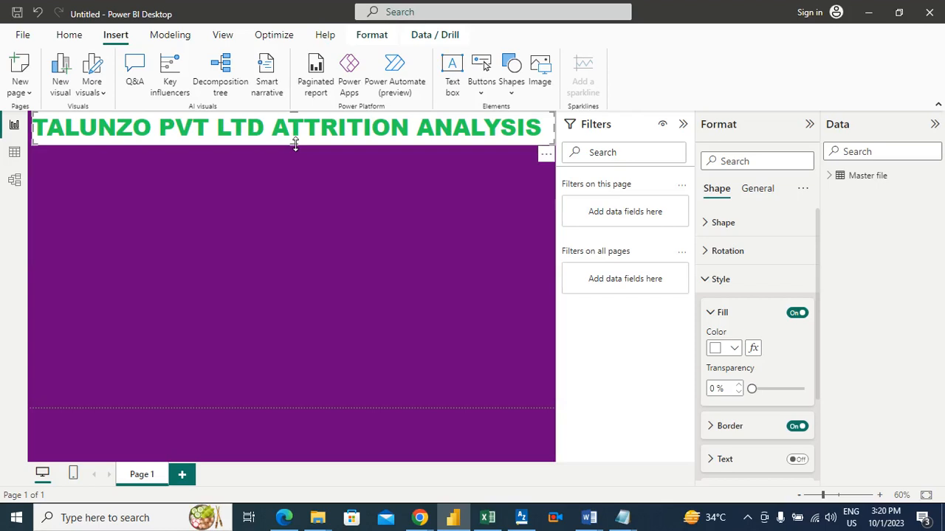
Step: Add an empty stacked column chart to the page and collapse the Filters pane to widen the canvas
left_click(281, 198)
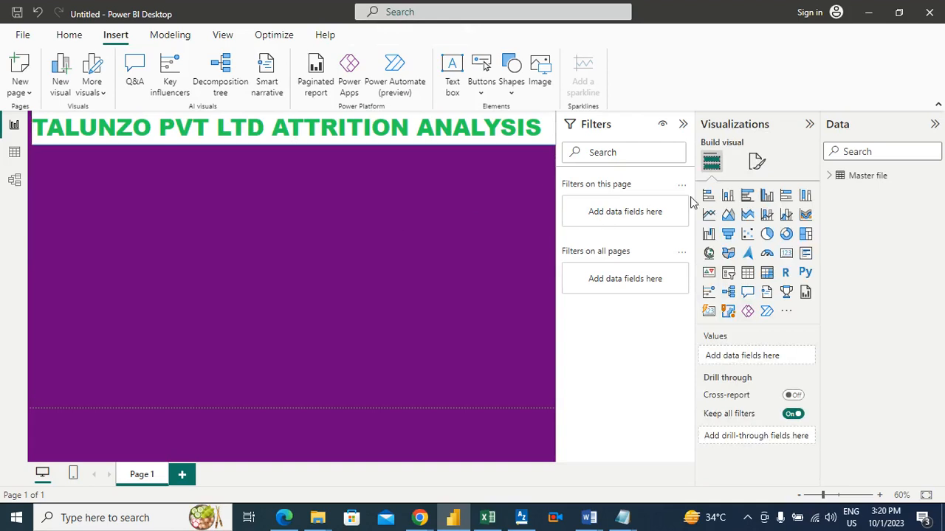
left_click(728, 196)
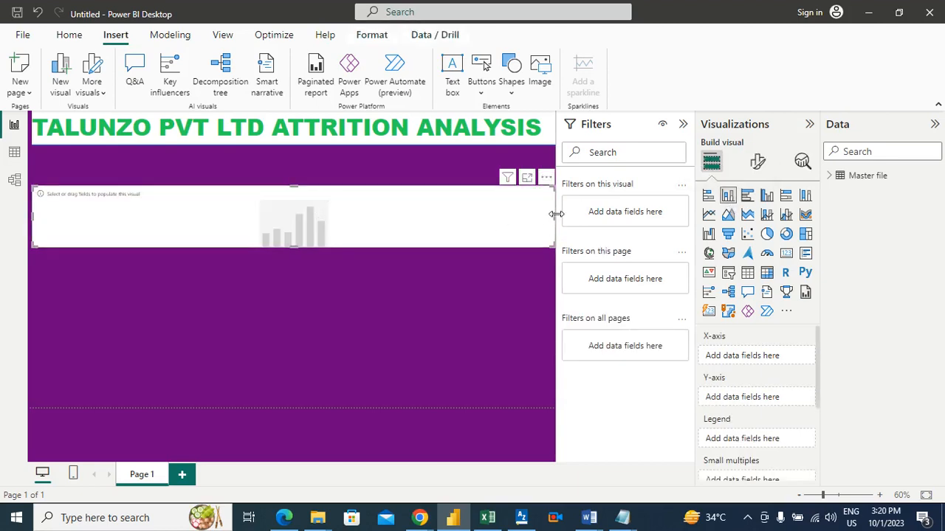
left_click_drag(549, 214, 569, 222)
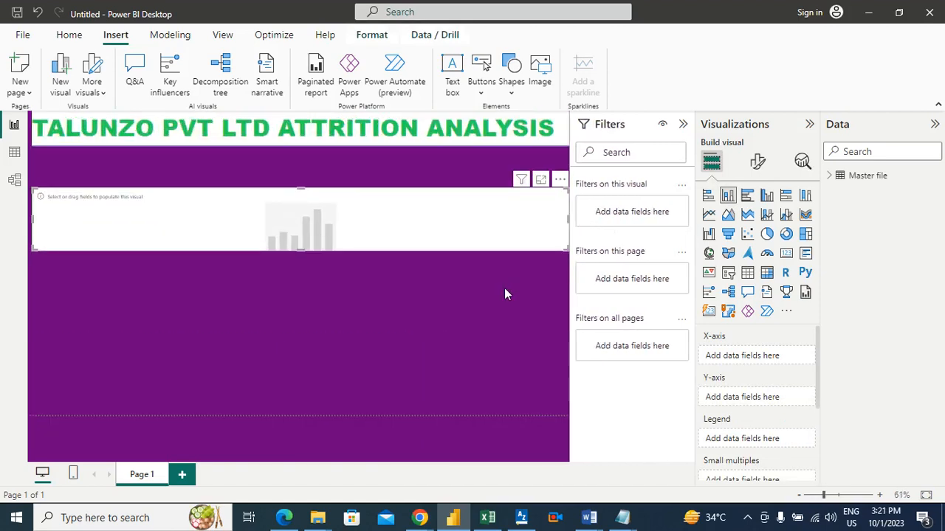
left_click(562, 296)
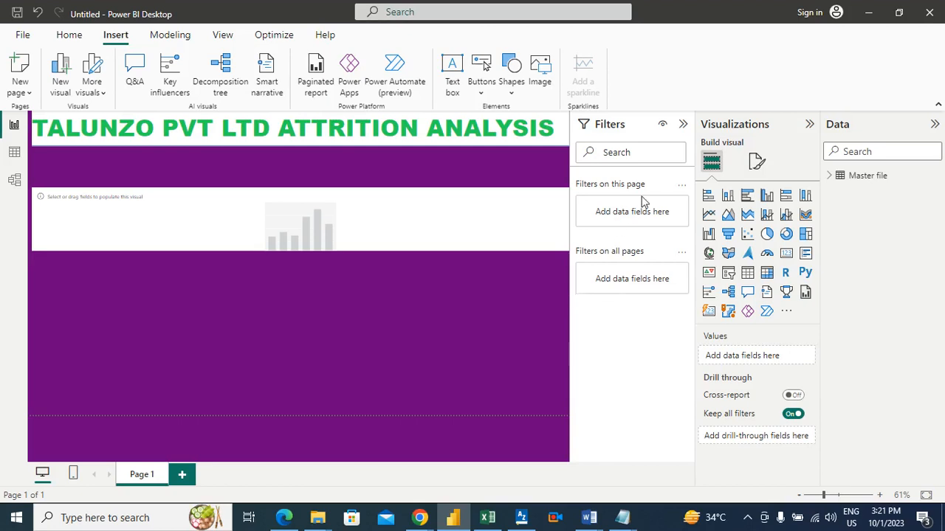
left_click(683, 124)
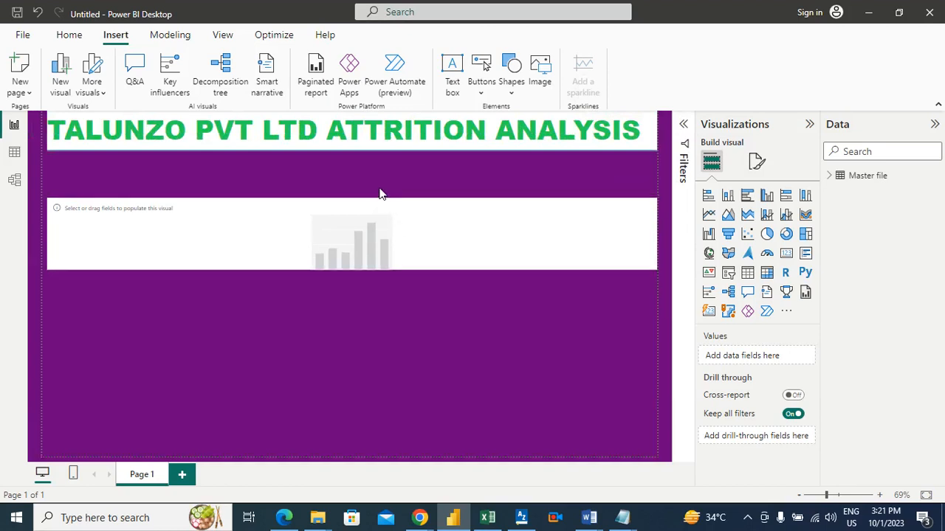
Step: Narrow the empty column chart to about a third of the page width and place it just below the header, aligned with its left edge
left_click_drag(379, 197, 373, 184)
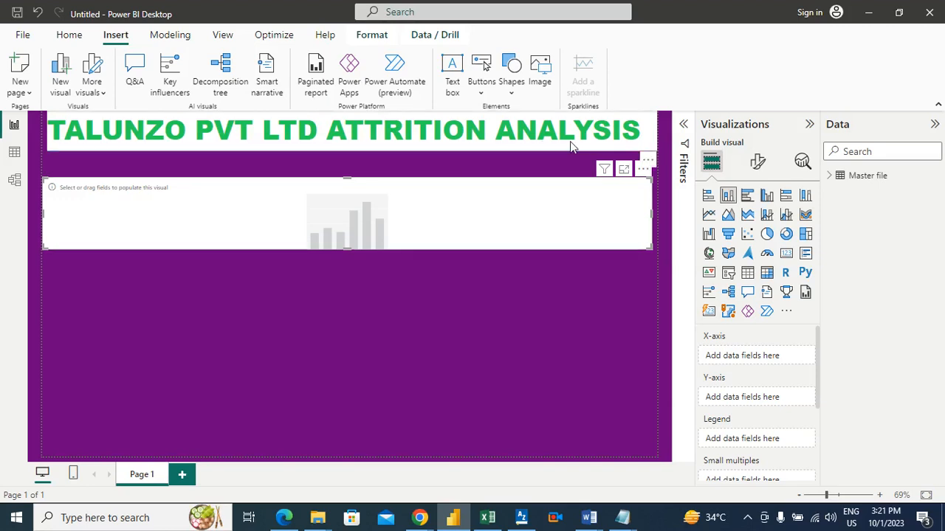
left_click_drag(650, 217, 263, 196)
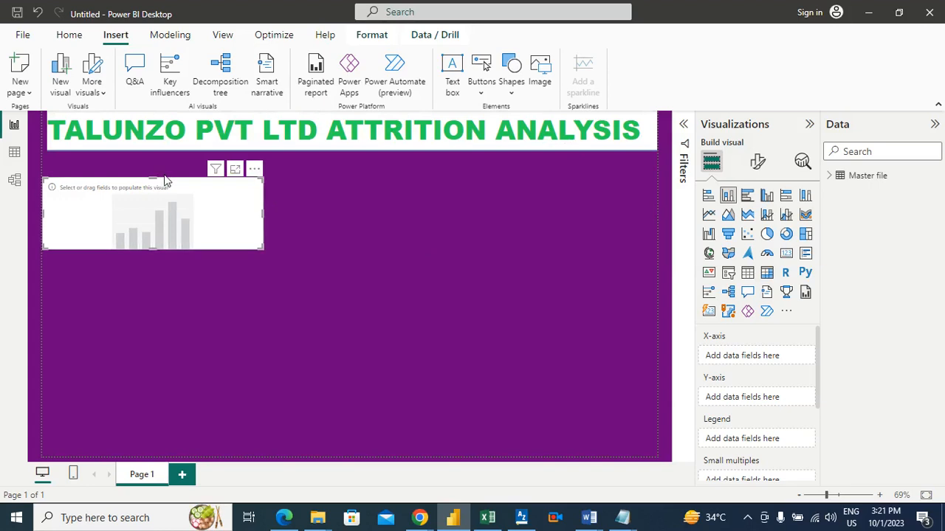
left_click(172, 175)
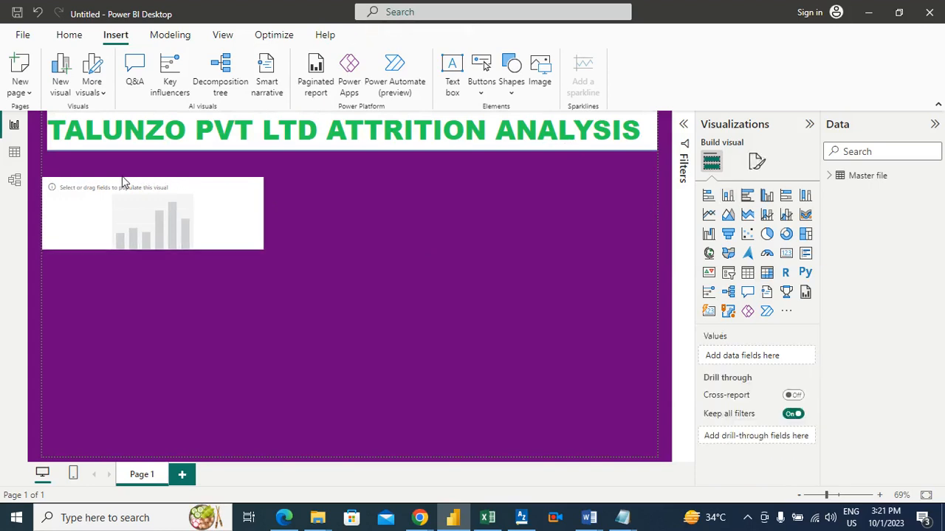
mouse_move(116, 186)
left_mouse_down()
mouse_move(130, 184)
mouse_move(120, 179)
left_mouse_up()
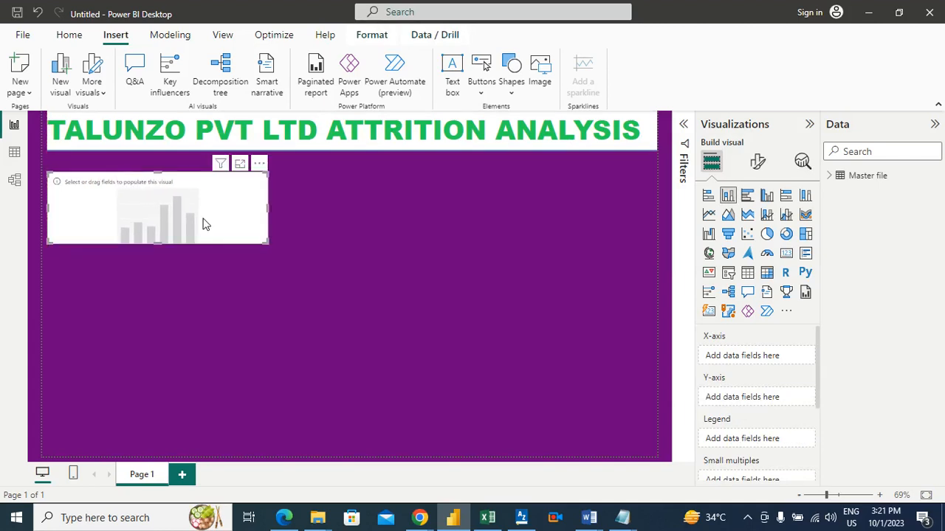
left_click(559, 336)
Step: Plot the sum of PercentSalaryHike by Department in the column chart and inspect its bars in focus mode
left_click(835, 178)
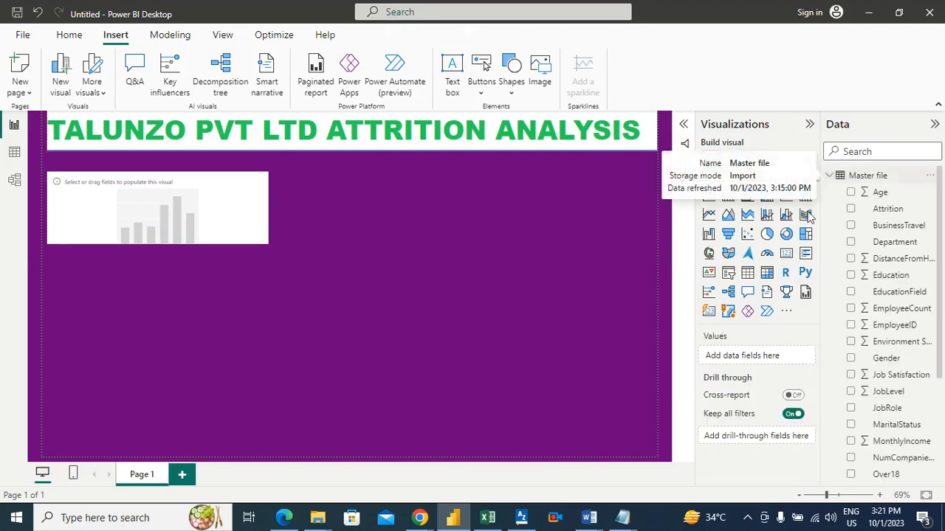
left_click(232, 221)
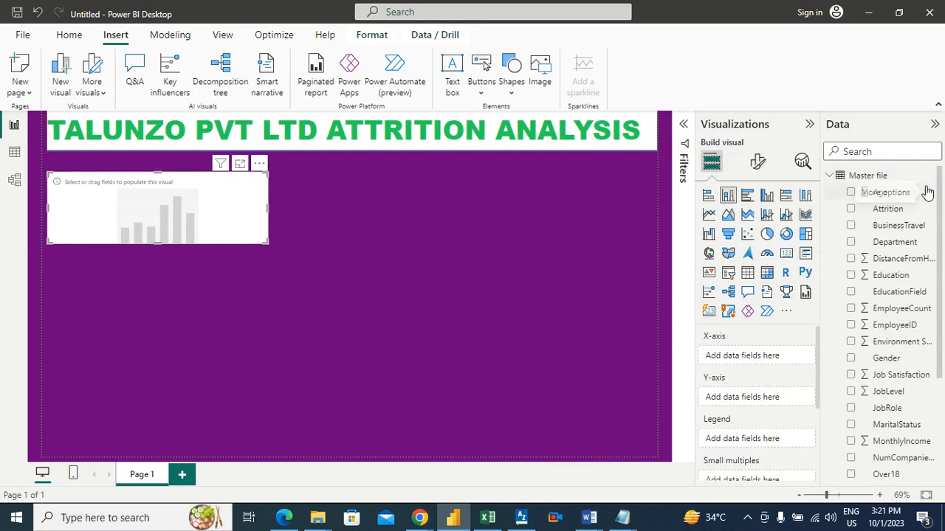
left_click_drag(901, 249, 775, 363)
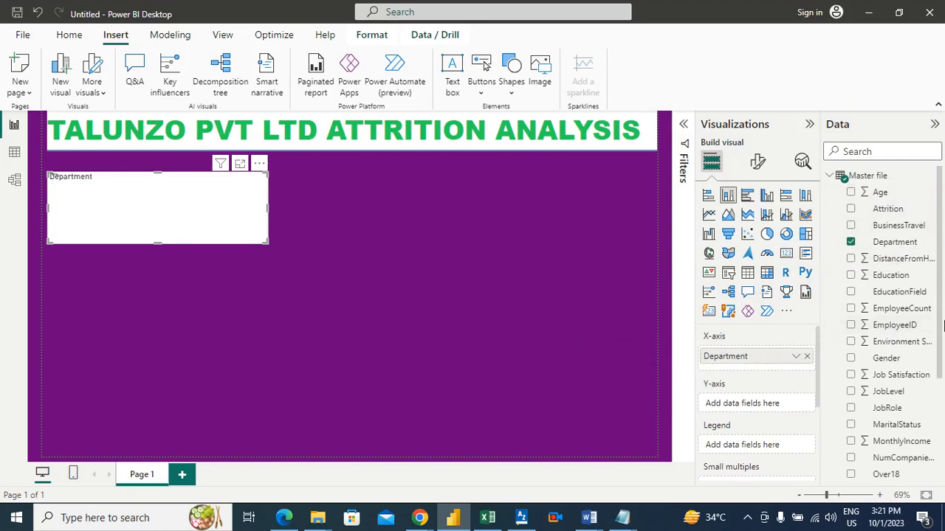
left_click_drag(941, 328, 942, 380)
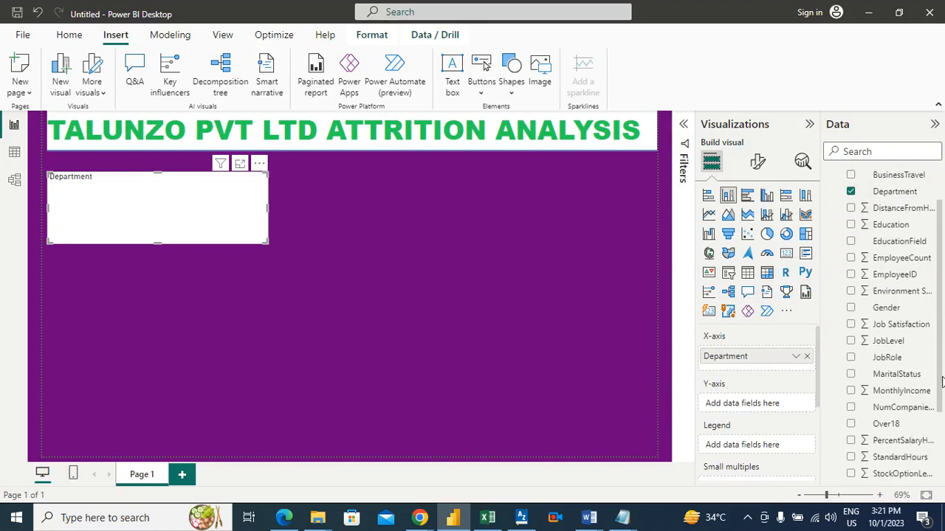
left_click_drag(915, 441, 791, 411)
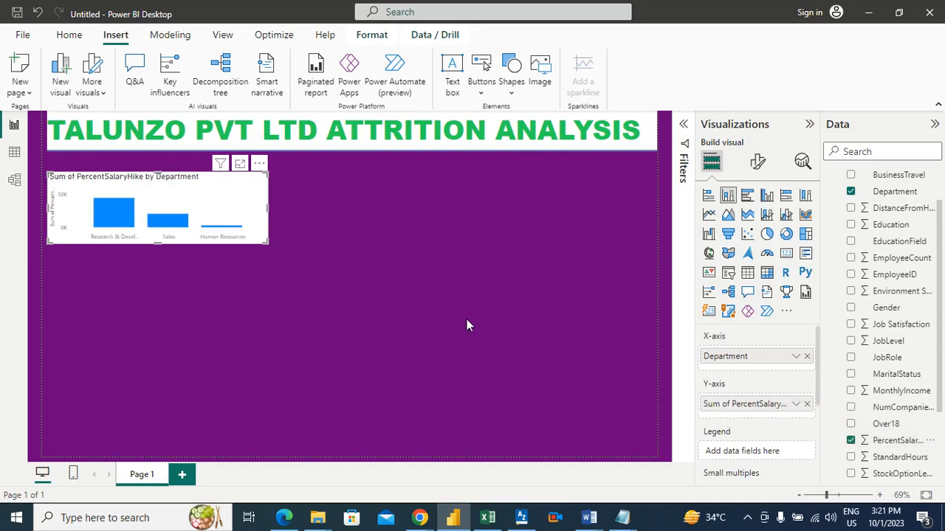
left_click(240, 163)
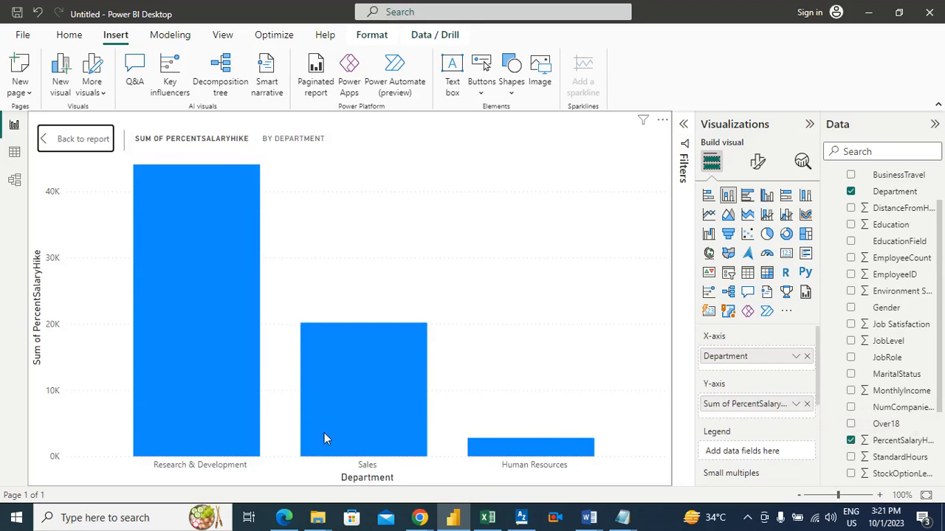
mouse_move(219, 338)
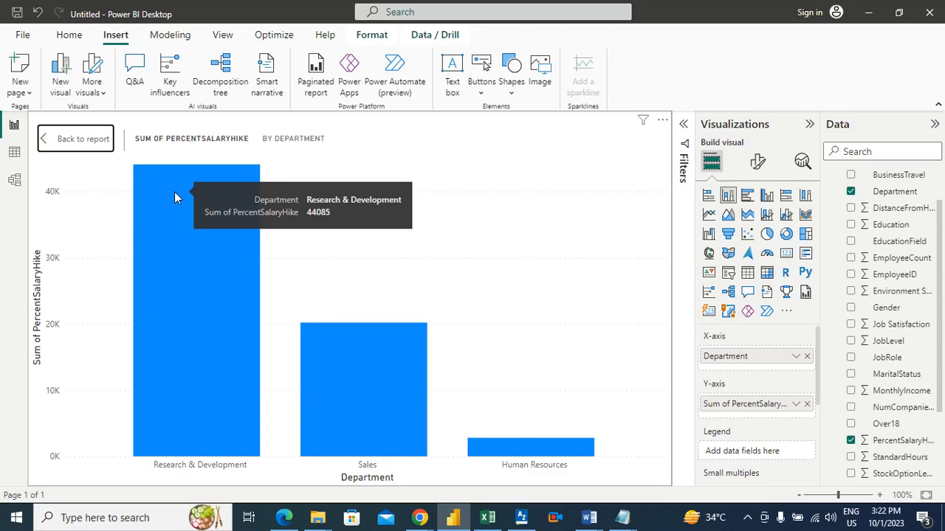
left_click(77, 139)
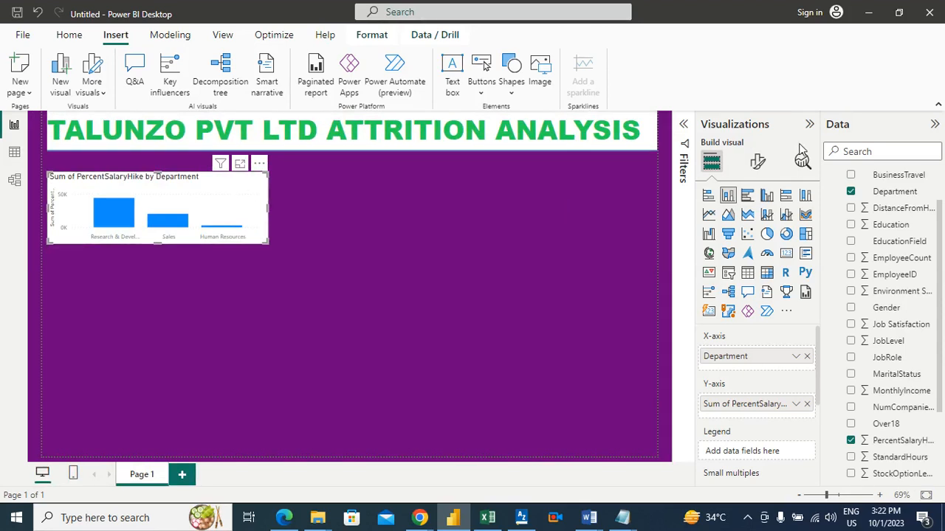
Step: Set the column chart's background to the green from the recent colors
left_click(760, 164)
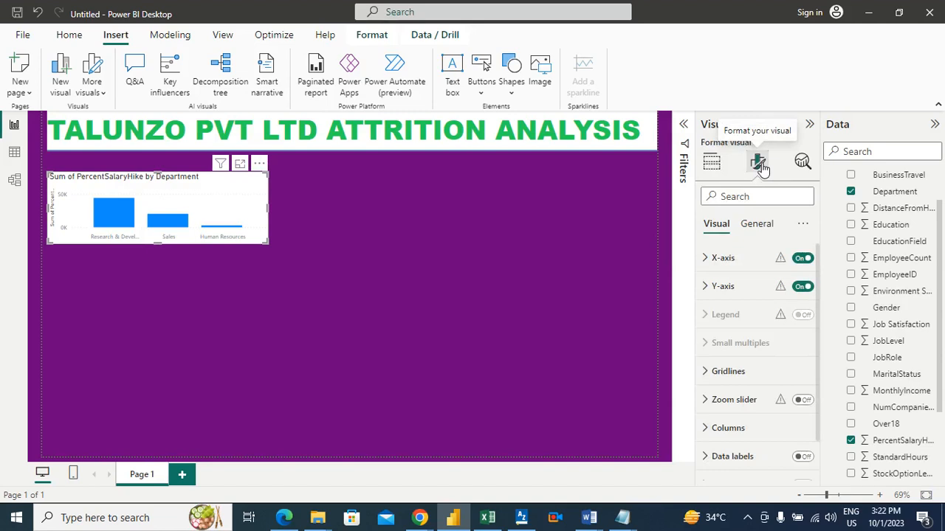
left_click(772, 230)
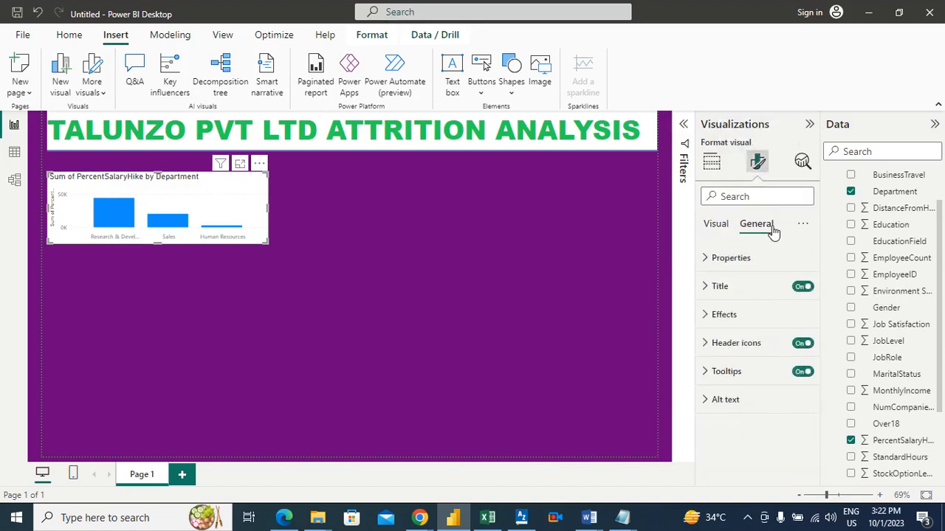
left_click(707, 315)
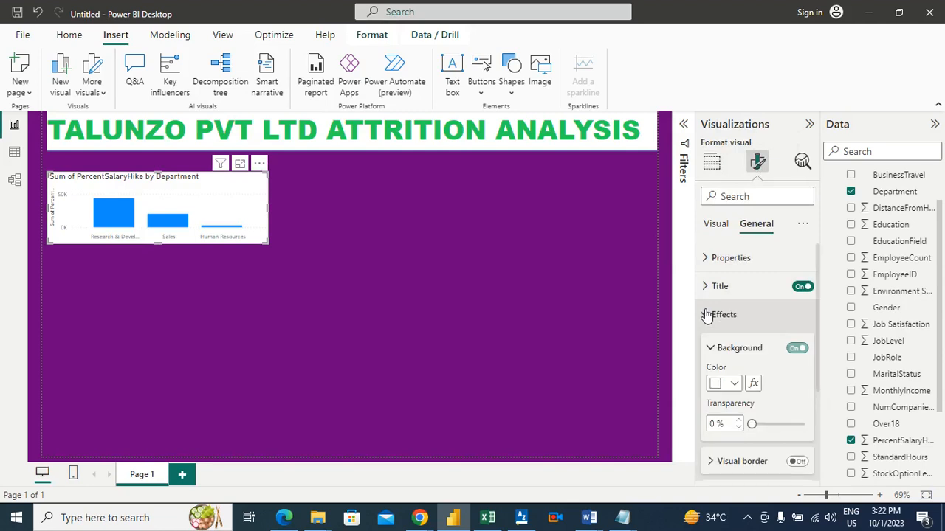
left_click(734, 384)
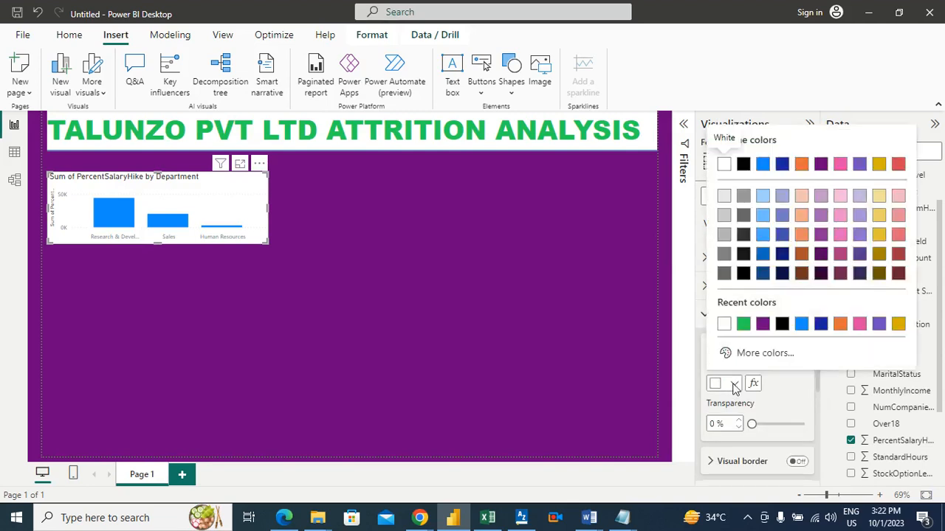
left_click(743, 324)
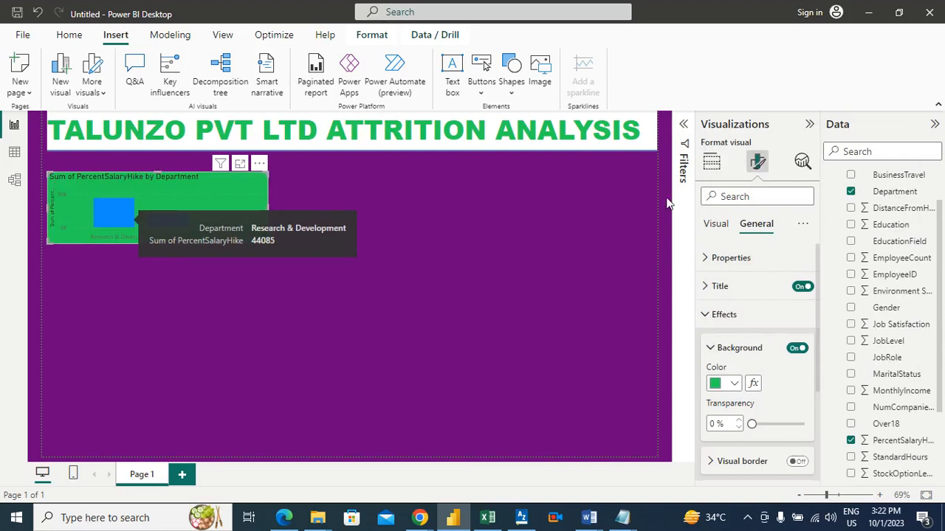
Step: Set the default color of the chart's columns to white
left_click(728, 226)
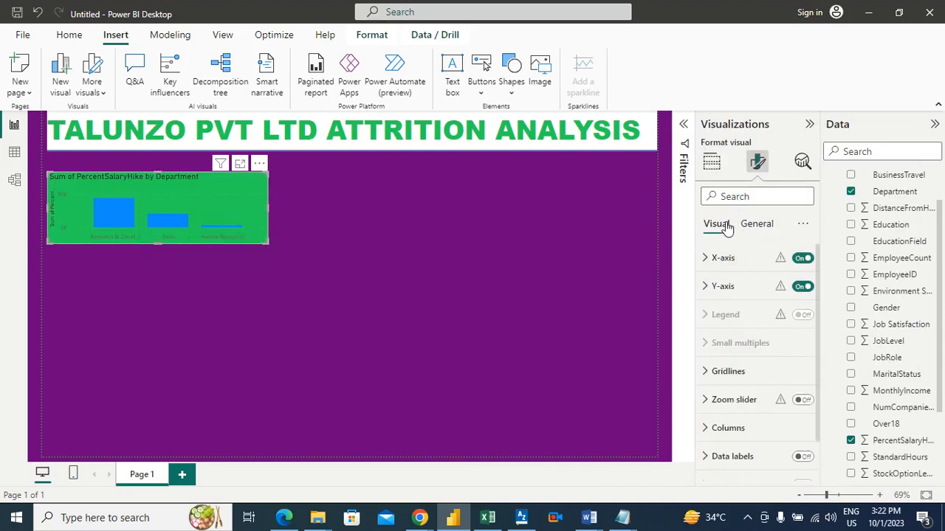
scroll(819, 277, "down", 1)
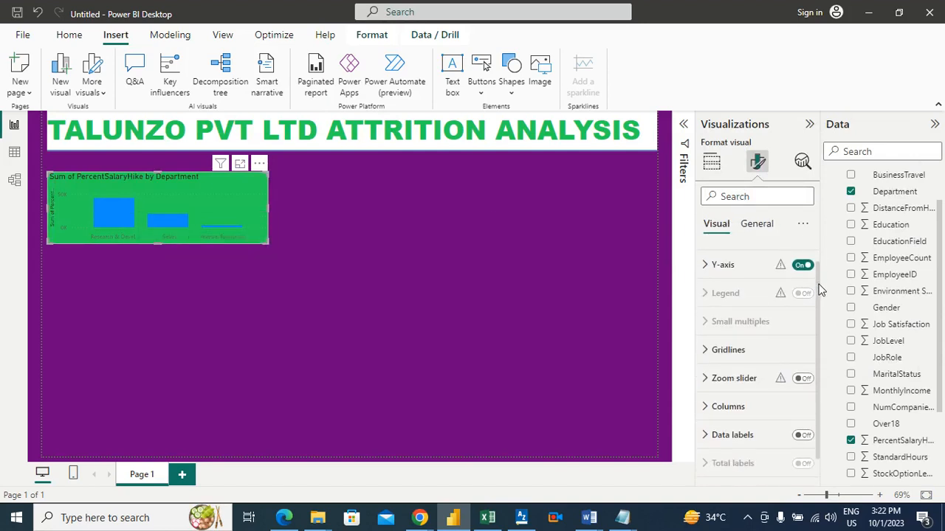
scroll(819, 290, "down", 1)
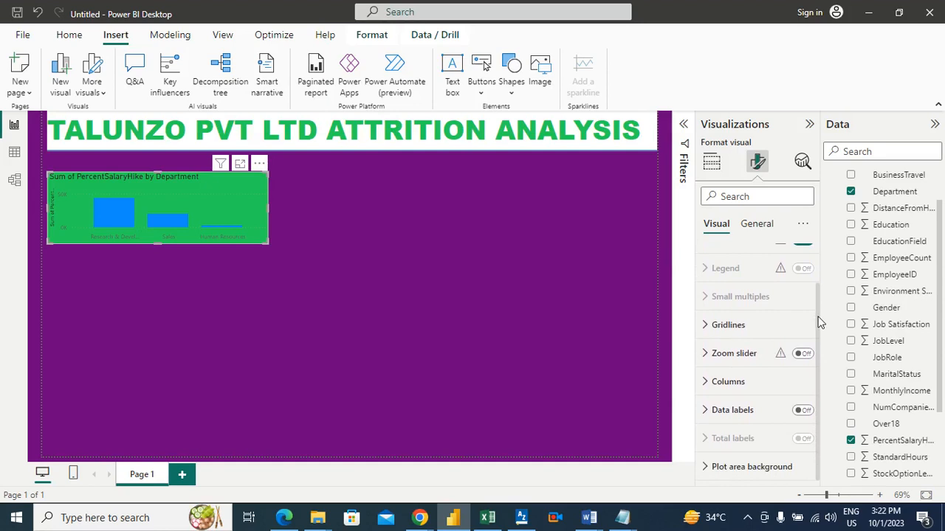
left_click(707, 386)
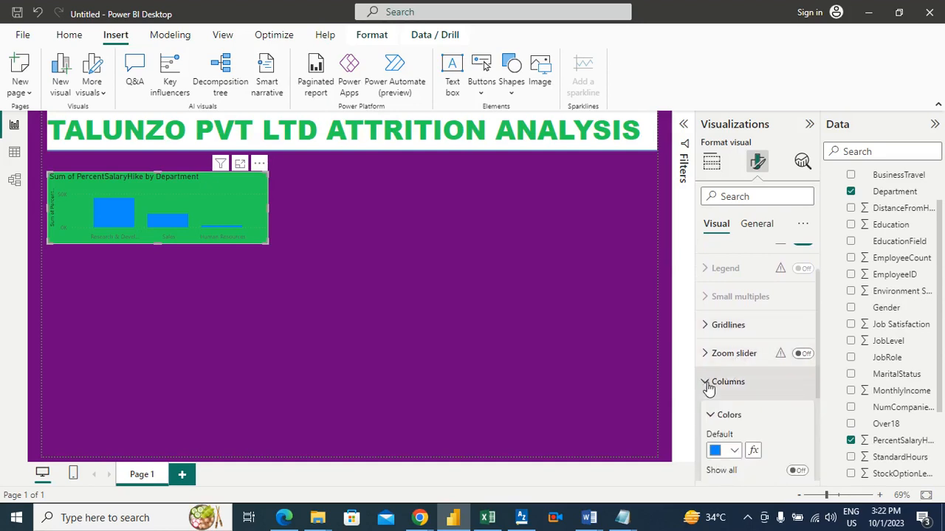
left_click(733, 451)
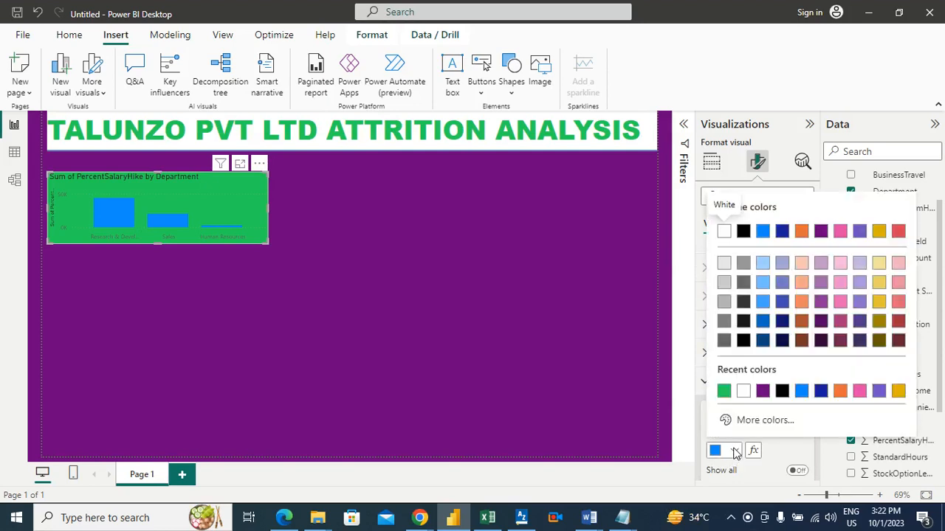
left_click(743, 392)
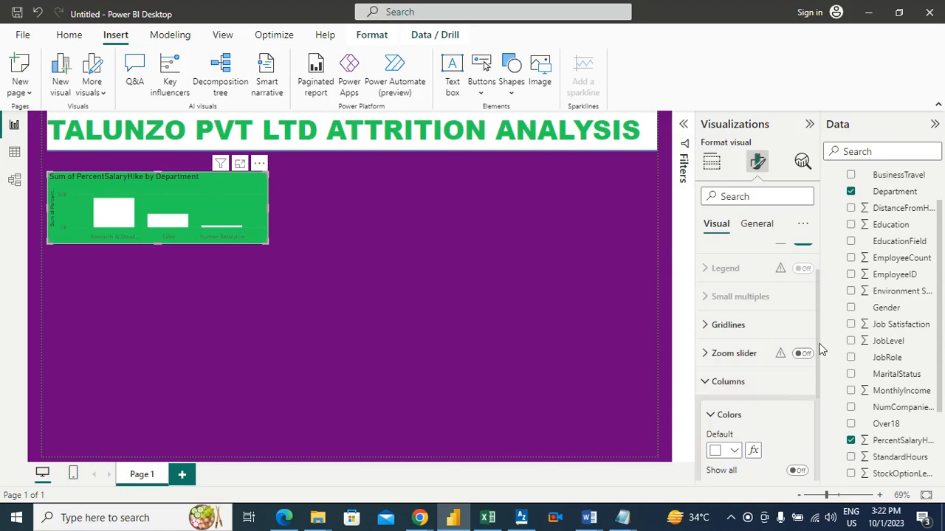
Step: Set the color of the chart's X-axis values to black
left_click_drag(821, 323, 816, 287)
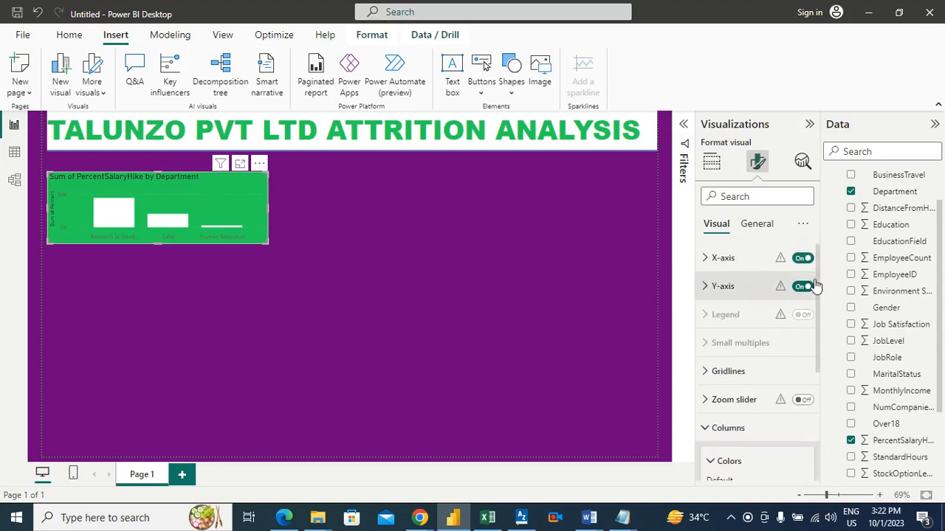
left_click(733, 263)
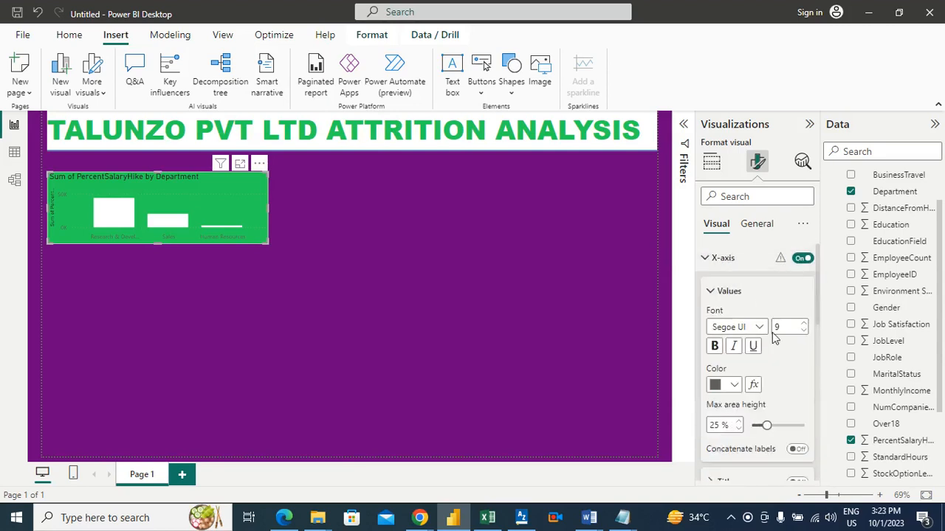
left_click(733, 385)
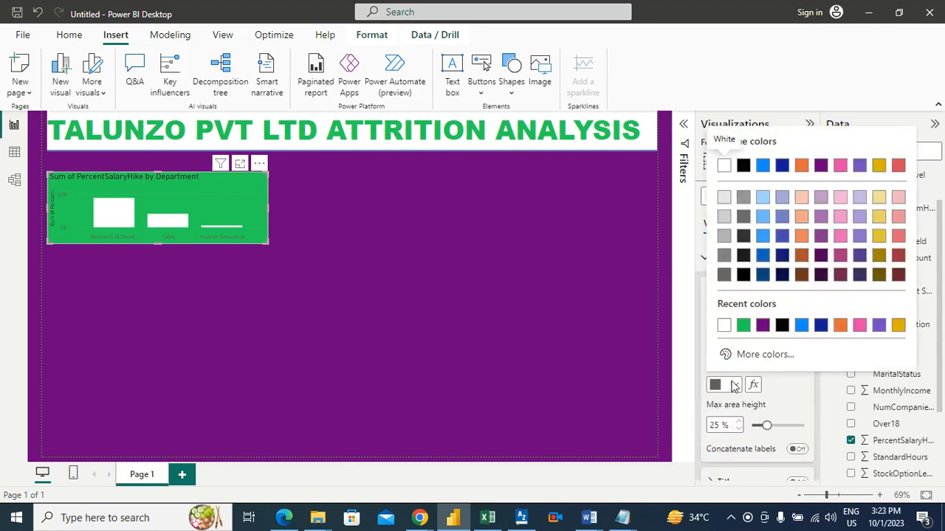
left_click(783, 326)
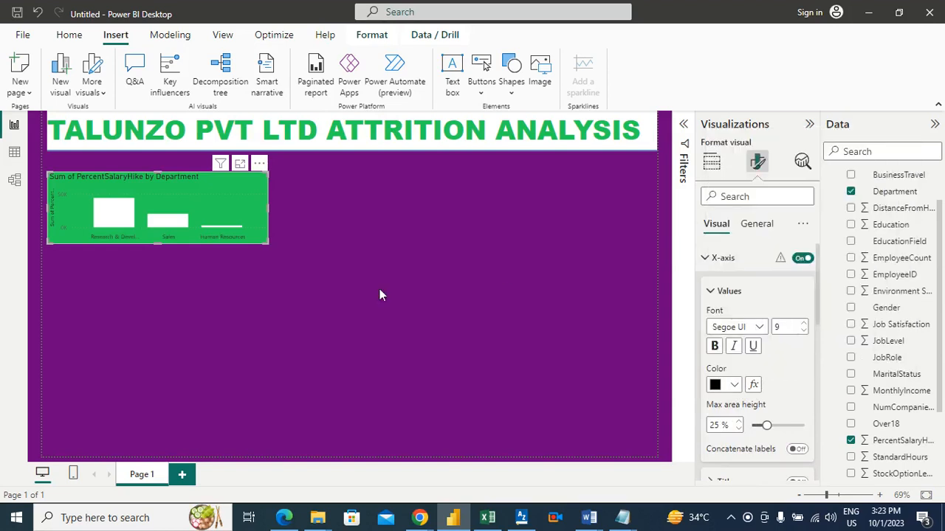
Step: Show the column chart in focus mode and set the font of its X-axis values to Arial Black
left_click(241, 166)
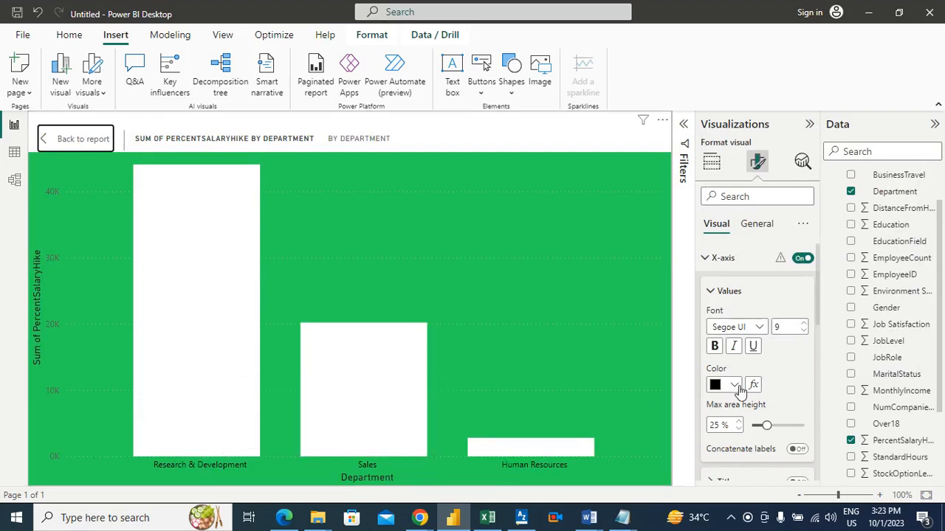
left_click(760, 327)
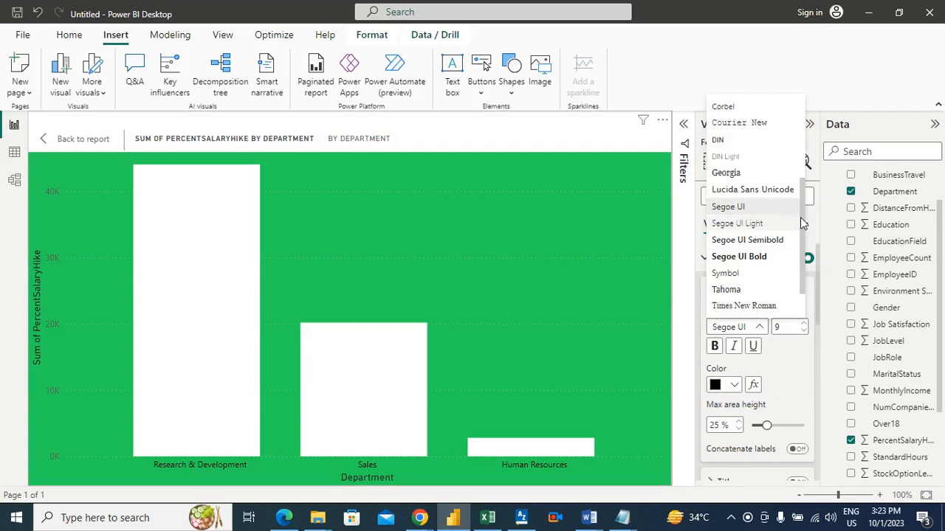
scroll(803, 216, "up", 3)
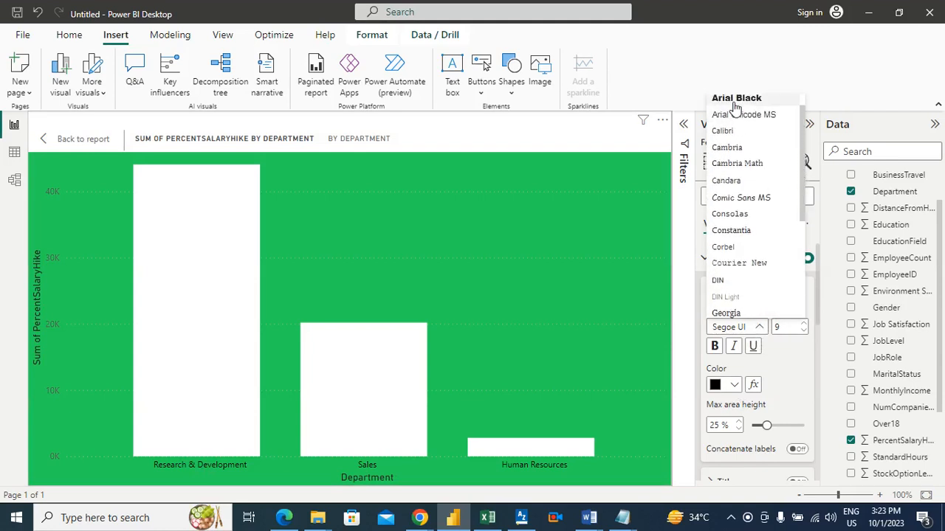
left_click(735, 99)
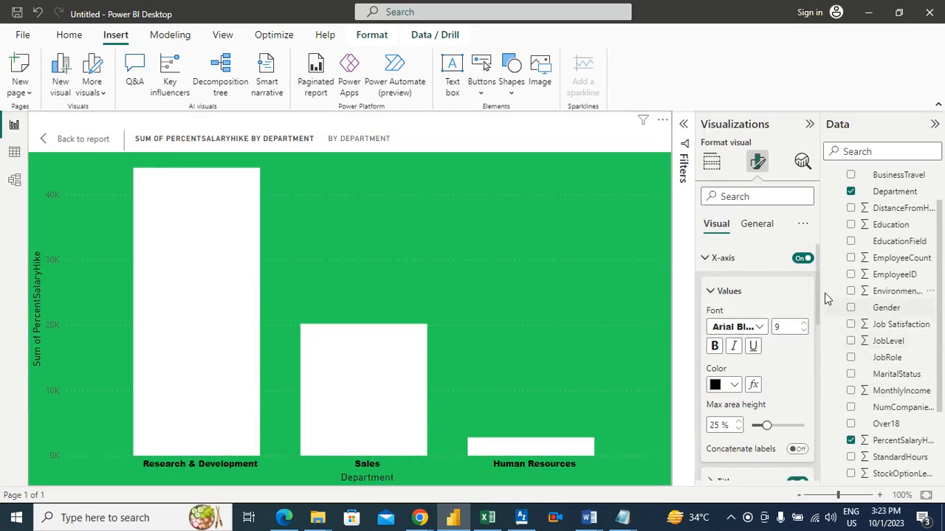
left_click(723, 258)
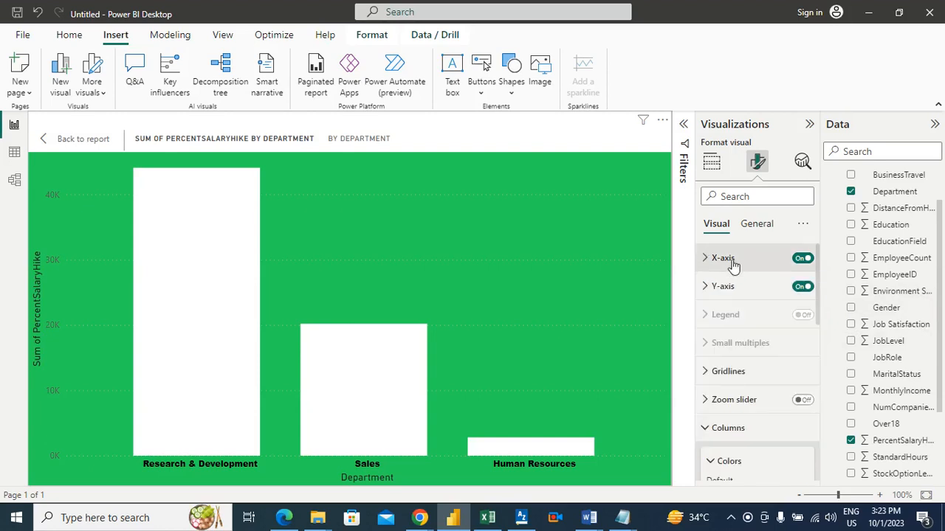
Step: Set the color of the column chart's Y-axis values to black
left_click(723, 287)
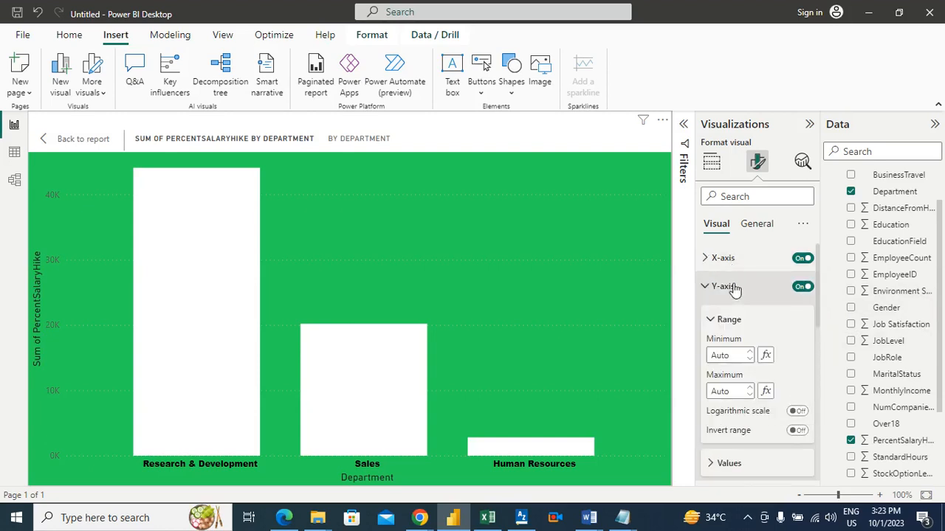
left_click(734, 288)
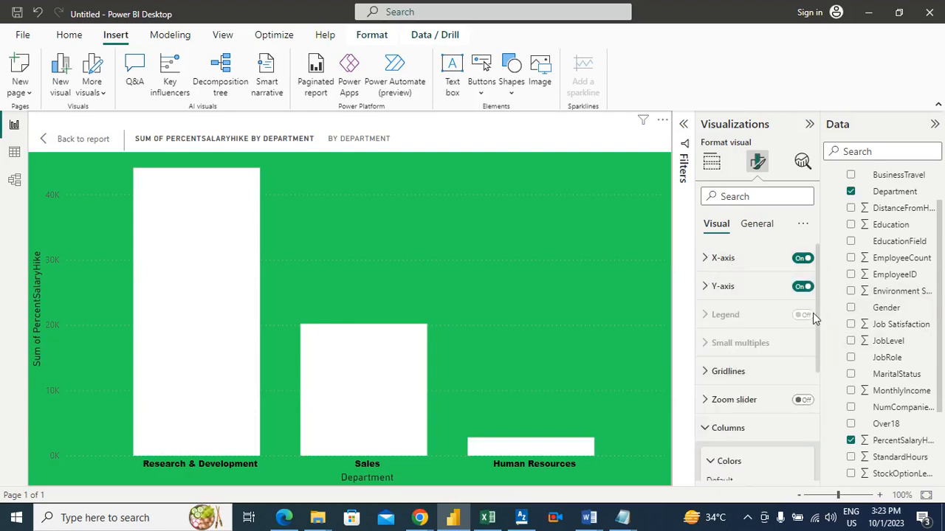
left_click(724, 288)
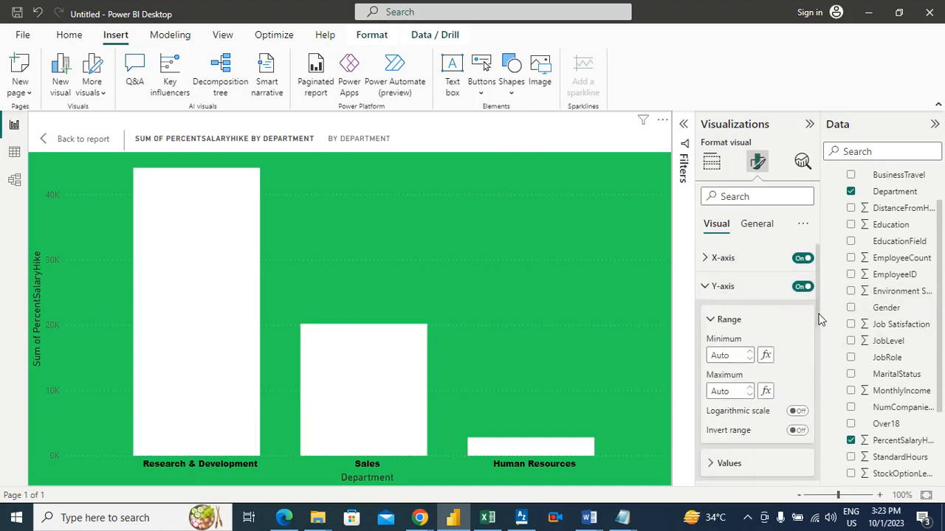
scroll(816, 310, "down", 2)
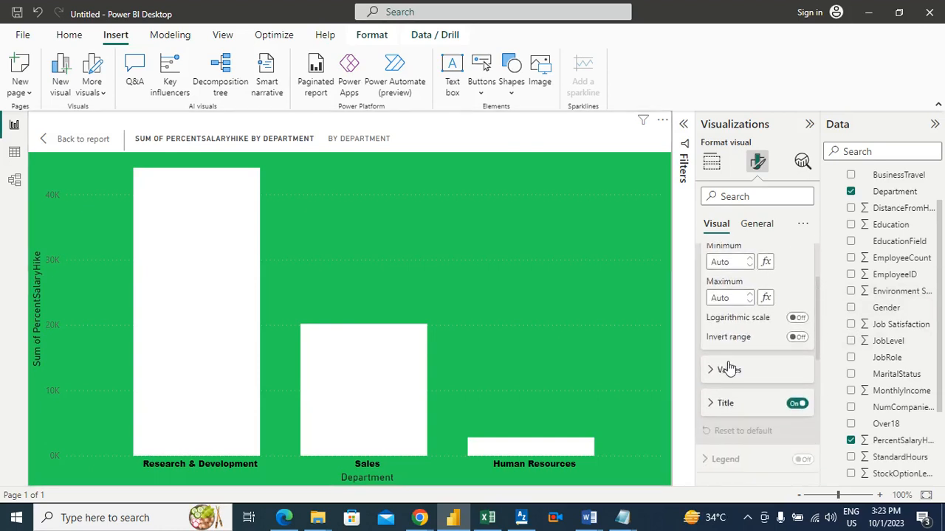
left_click(728, 370)
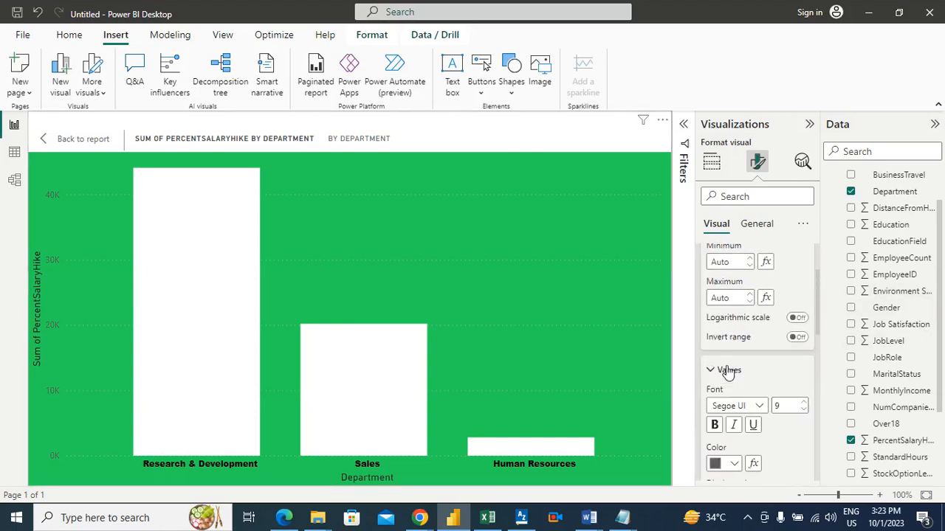
left_click(736, 464)
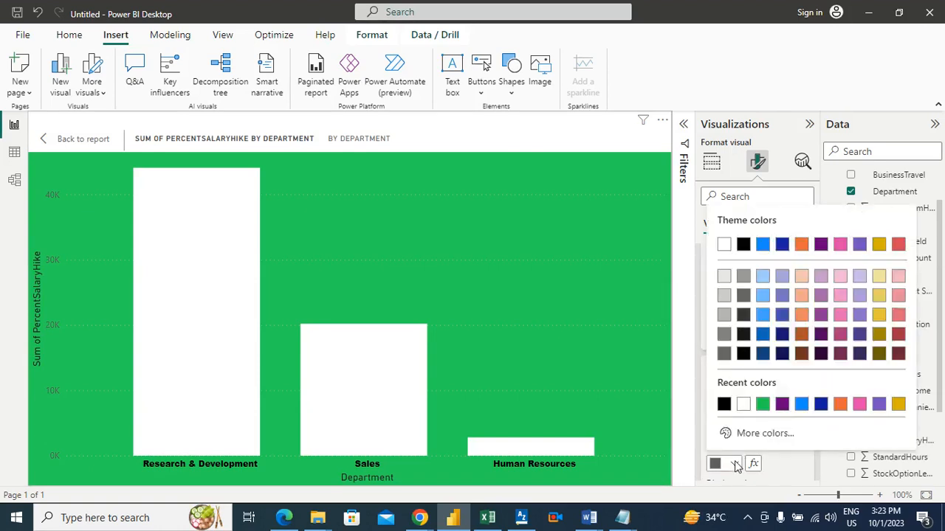
left_click(723, 404)
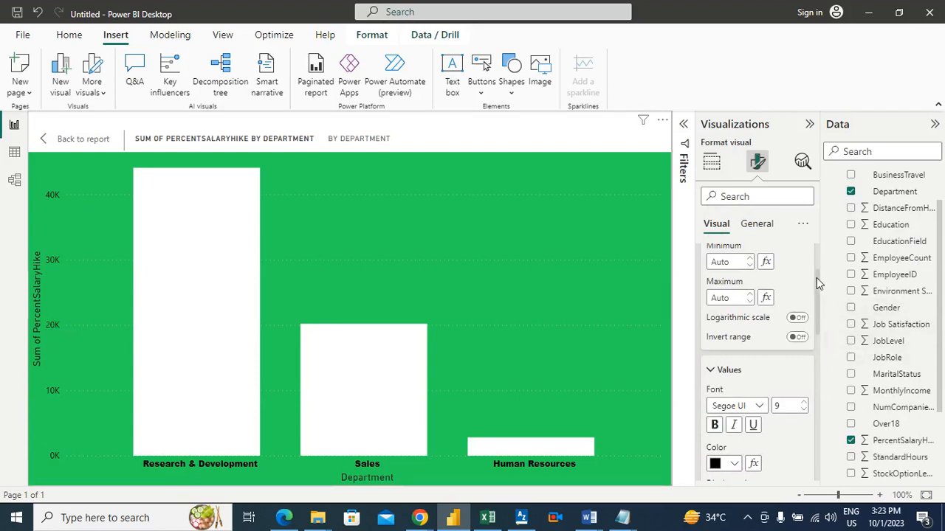
Step: Set the font of the column chart's Y-axis title to Arial Black
left_click_drag(817, 278, 809, 347)
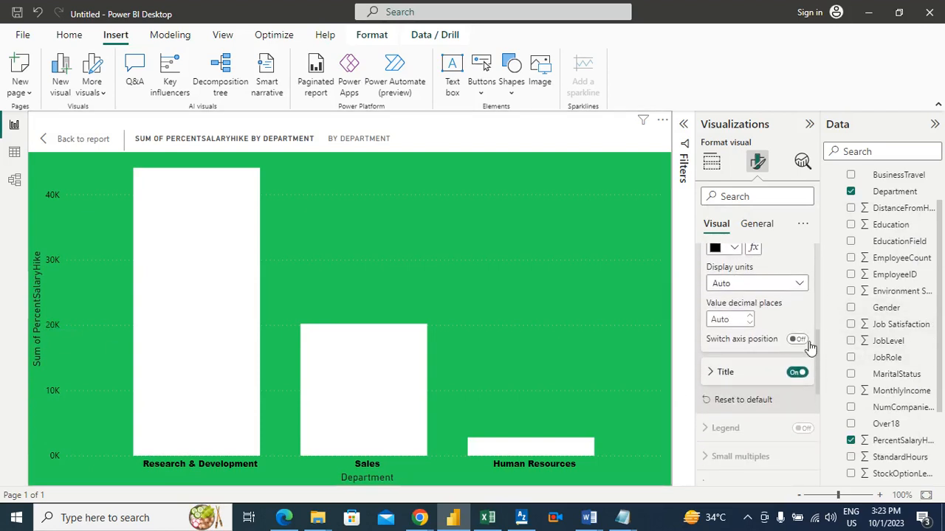
left_click(725, 375)
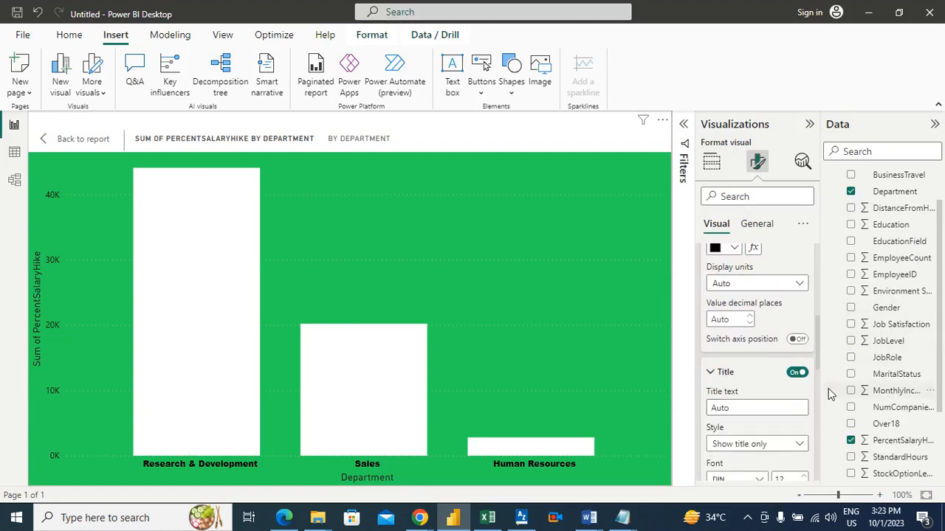
left_click_drag(816, 335, 821, 372)
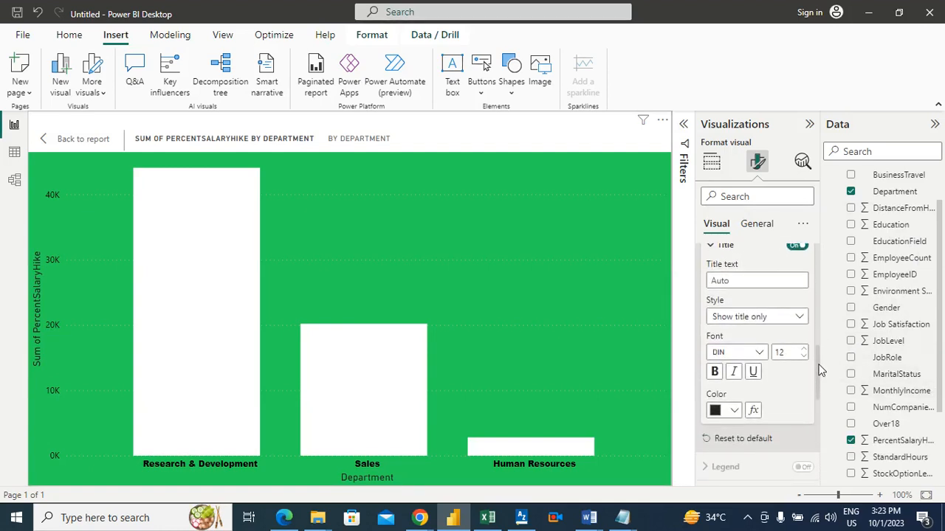
left_click(759, 354)
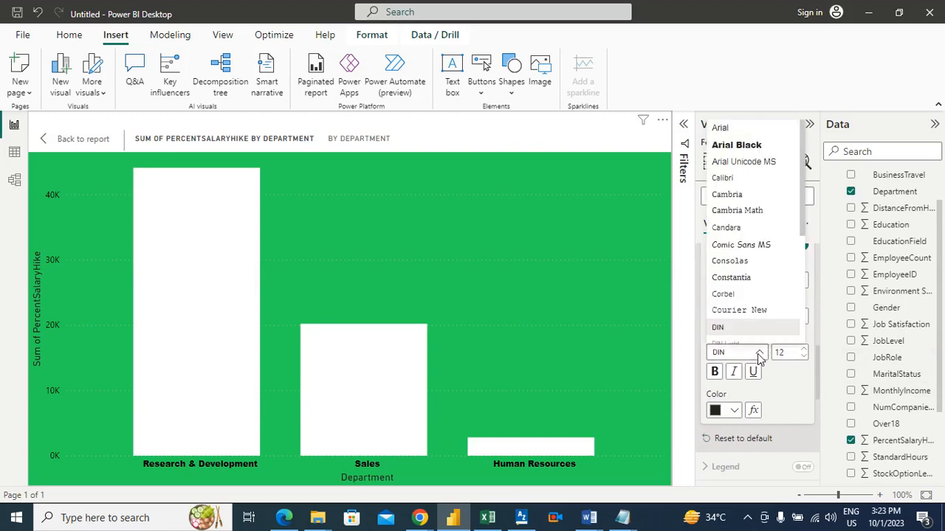
left_click(751, 146)
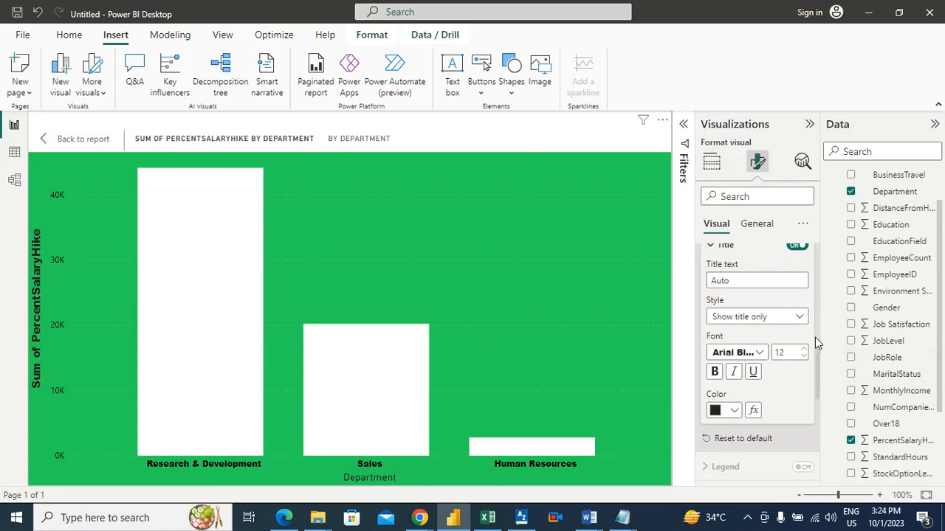
Step: Set the font of the column chart's X-axis title to Arial Black
left_click_drag(818, 358, 818, 248)
left_click(756, 260)
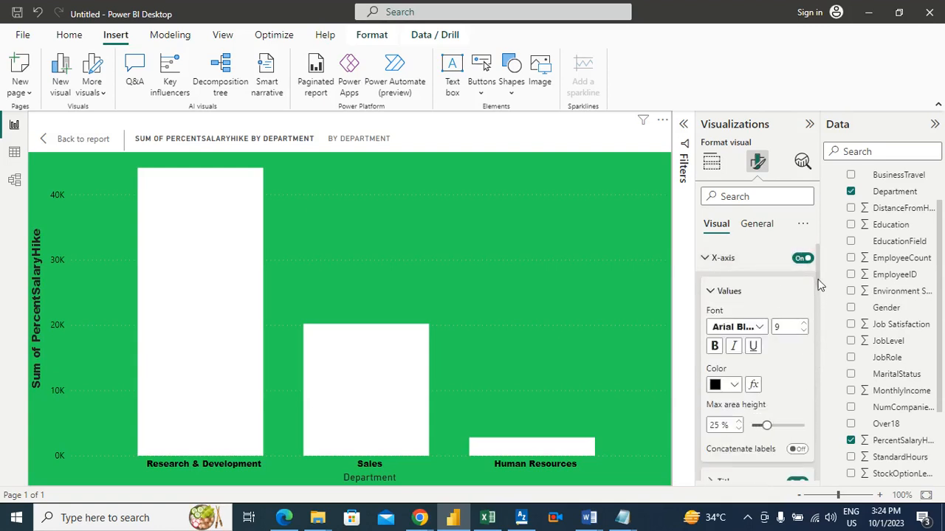
left_click_drag(819, 286, 821, 311)
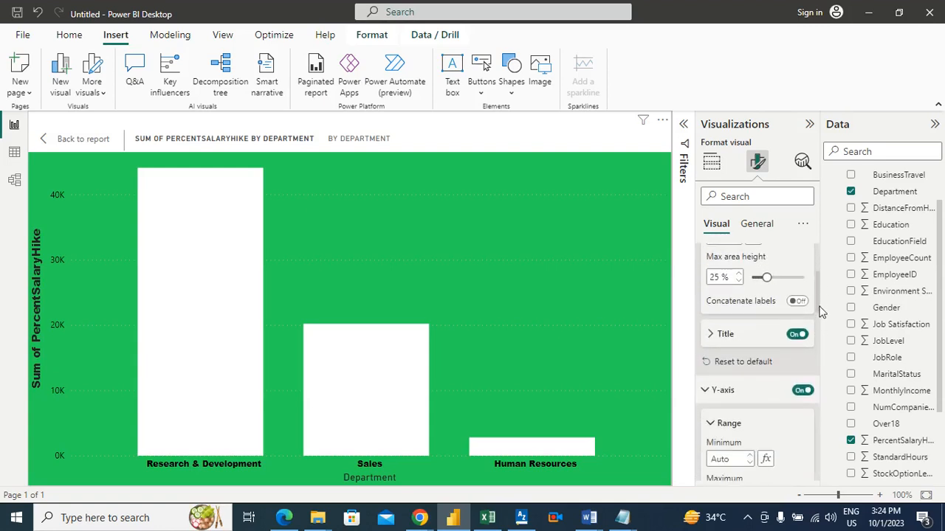
left_click(710, 336)
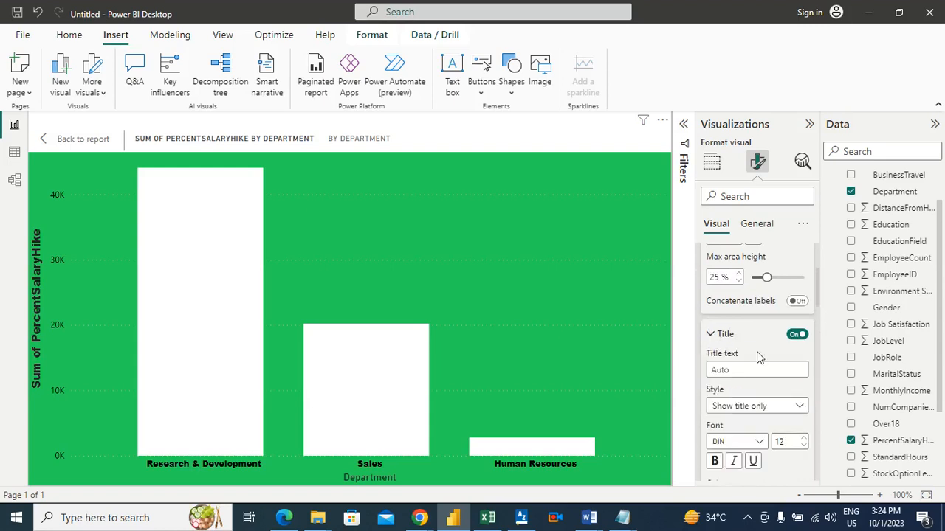
left_click(756, 441)
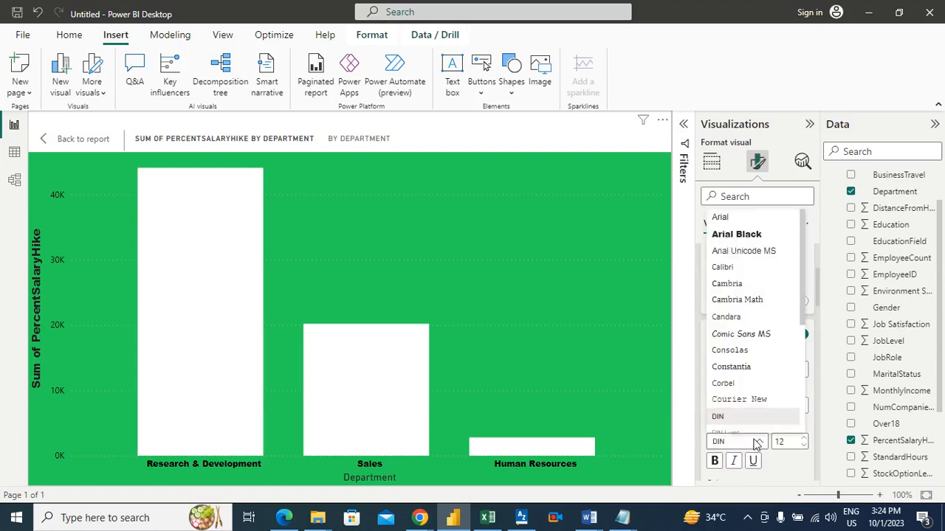
left_click(737, 234)
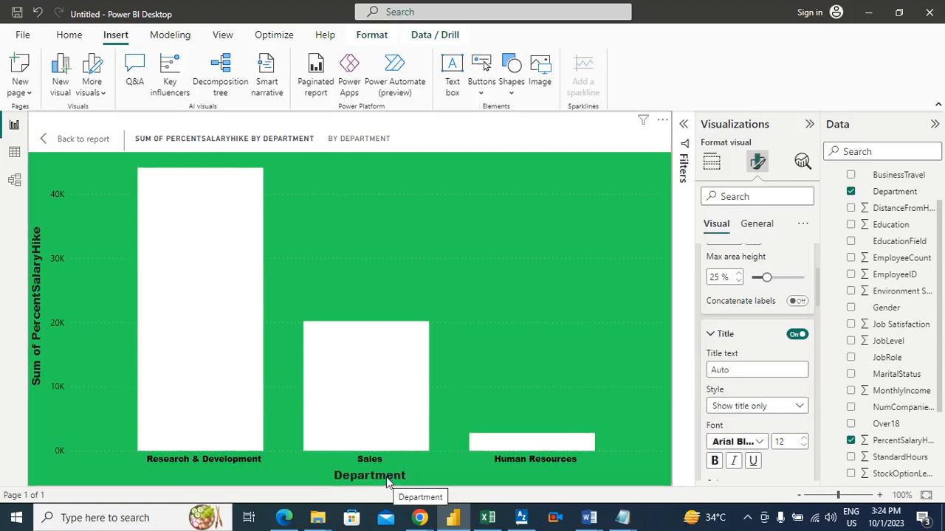
Step: Set the X-axis title's font size to 20 and check the chart on the report page and in focus mode
left_click(806, 437)
left_click(806, 438)
left_click(808, 438)
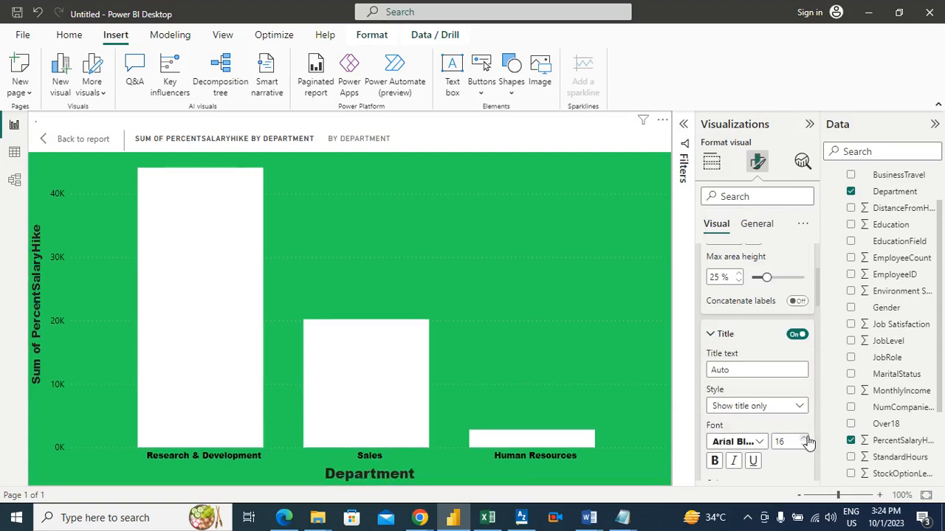
left_click(806, 438)
left_click(806, 437)
left_click(807, 438)
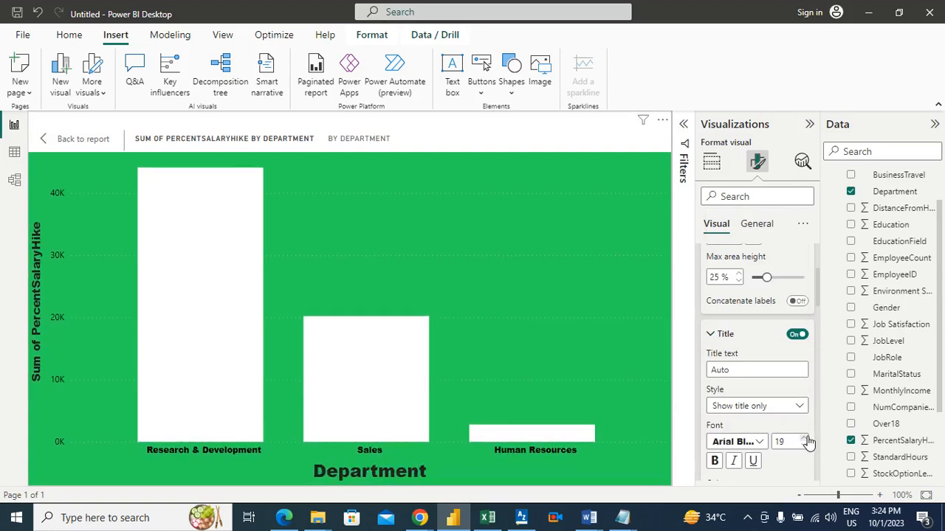
left_click(806, 438)
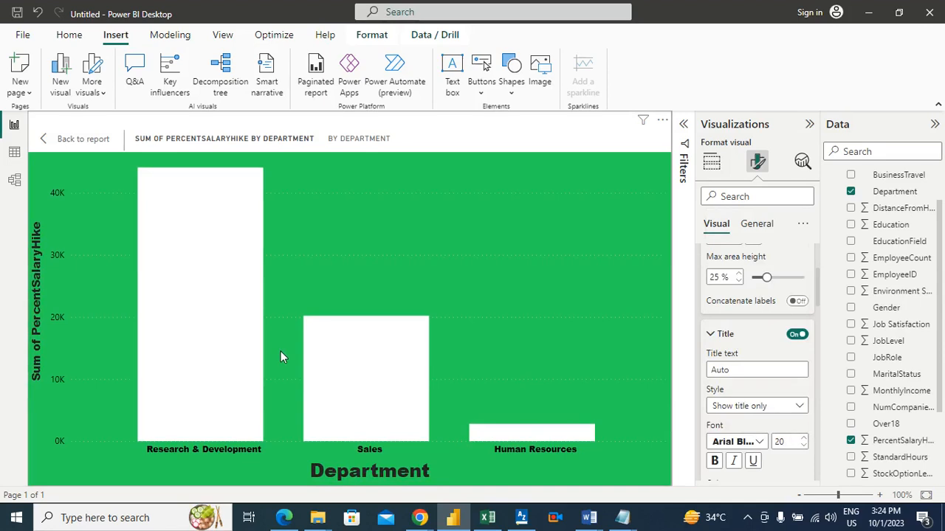
left_click(85, 141)
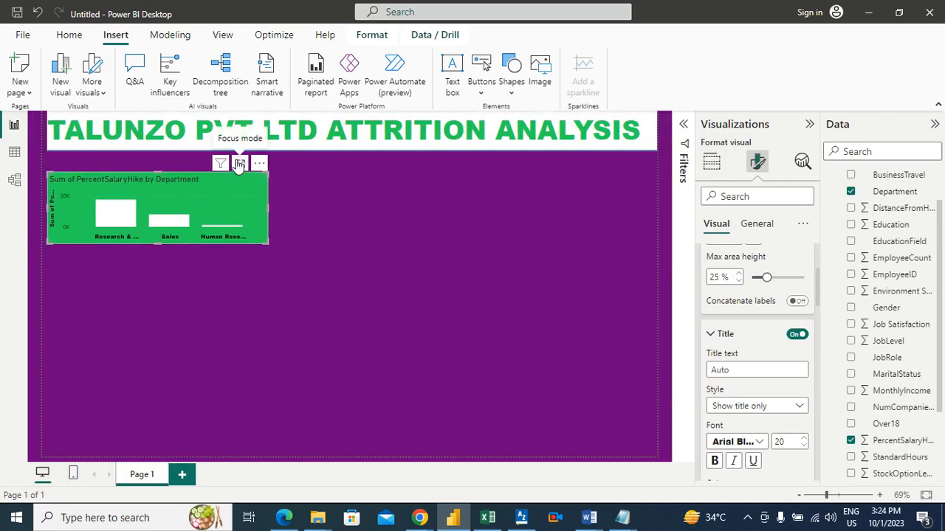
left_click(241, 165)
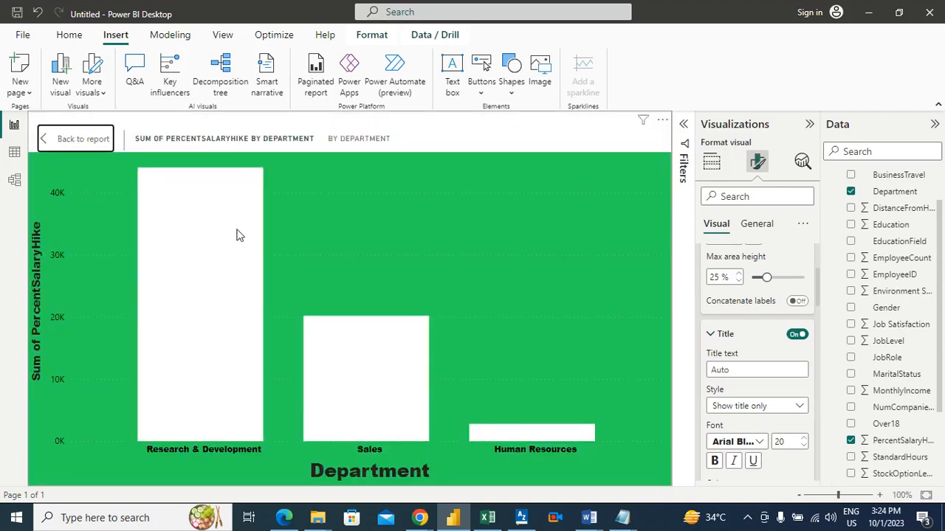
mouse_move(237, 235)
left_click(98, 142)
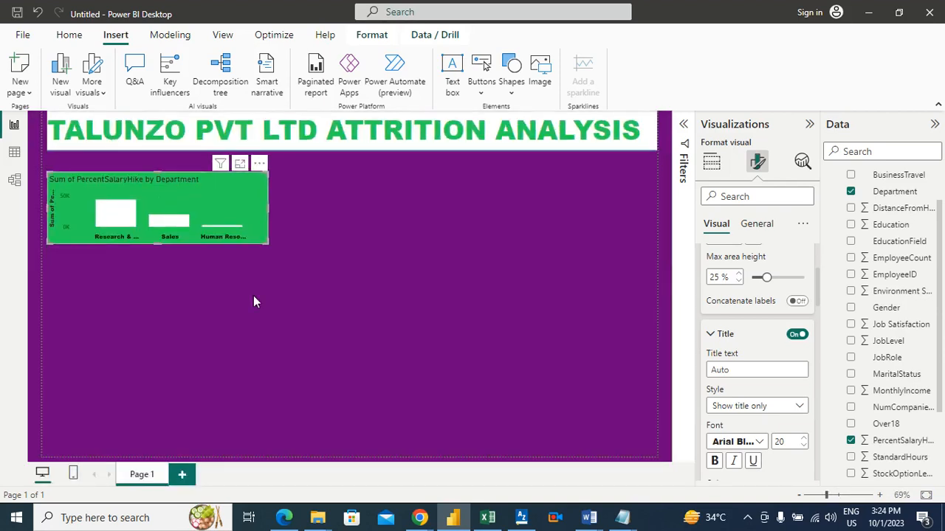
Step: Copy the PercentSalaryHike by Department chart, paste it on the page and place the copy directly below the original
left_click(216, 195)
right_click(216, 195)
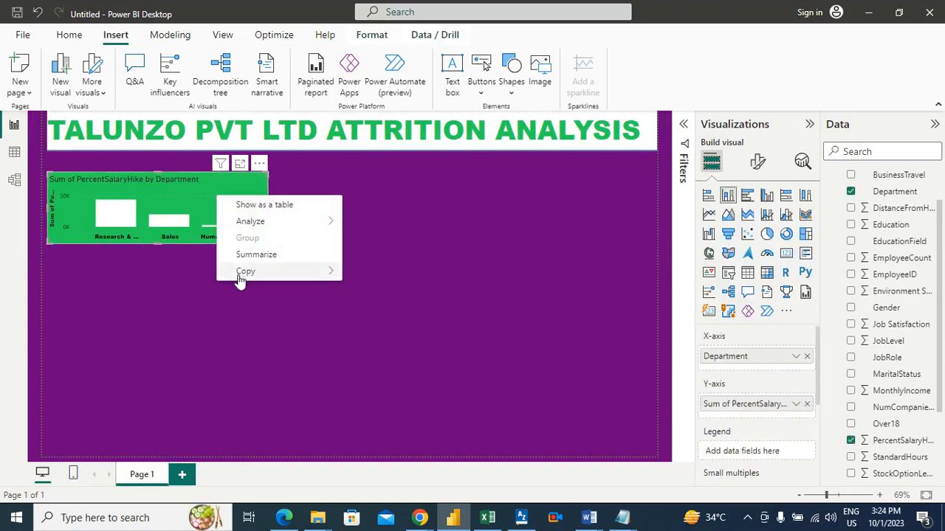
mouse_move(238, 273)
left_click(386, 273)
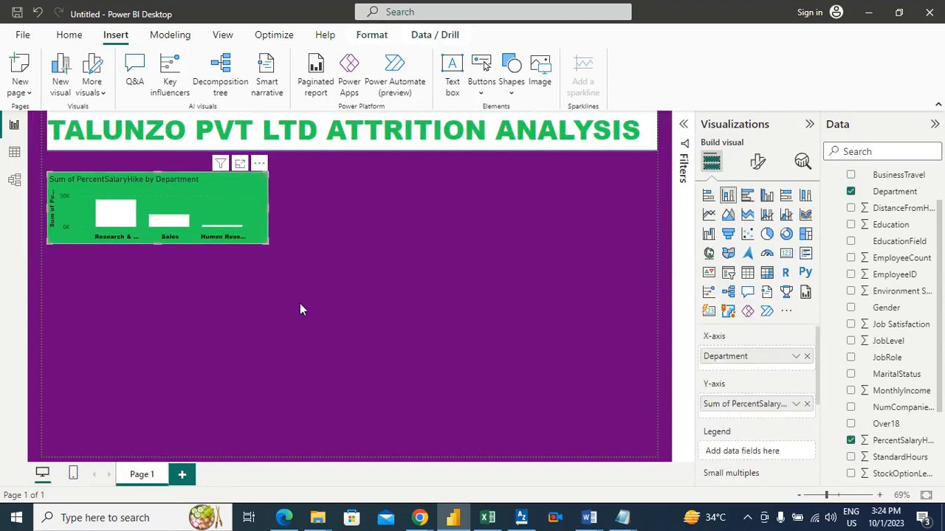
left_click(292, 303)
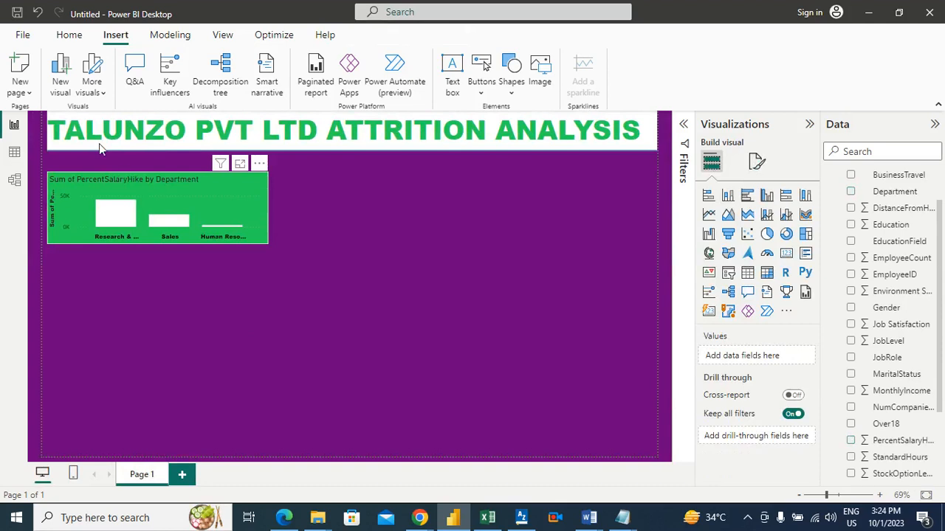
left_click(70, 34)
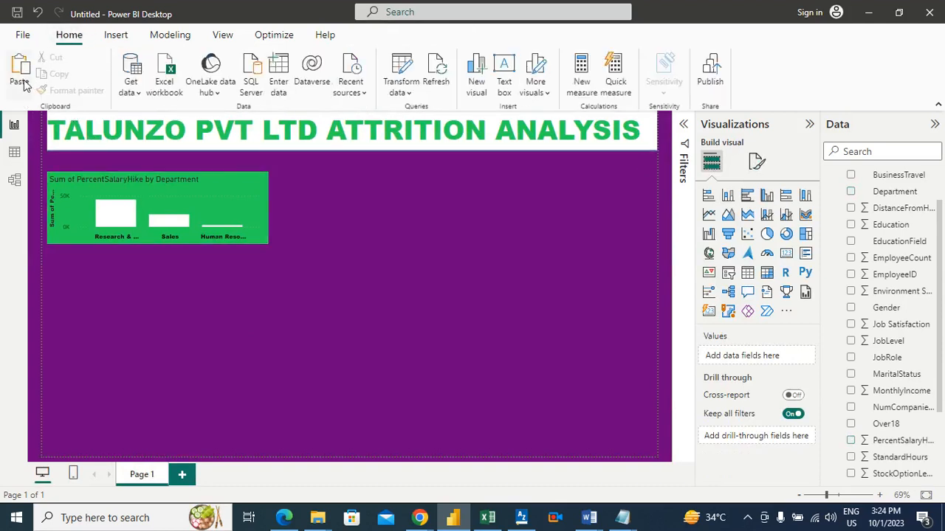
left_click(20, 77)
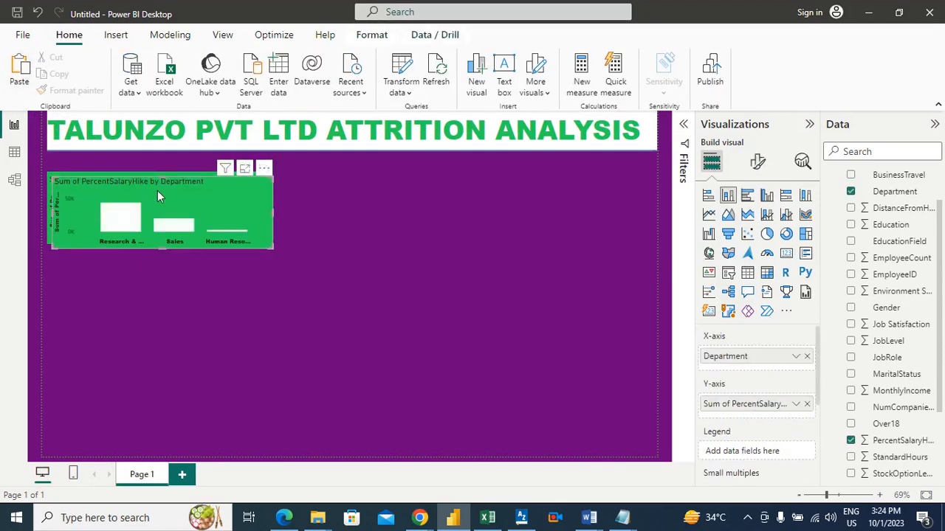
left_click_drag(160, 191, 160, 294)
left_click(364, 273)
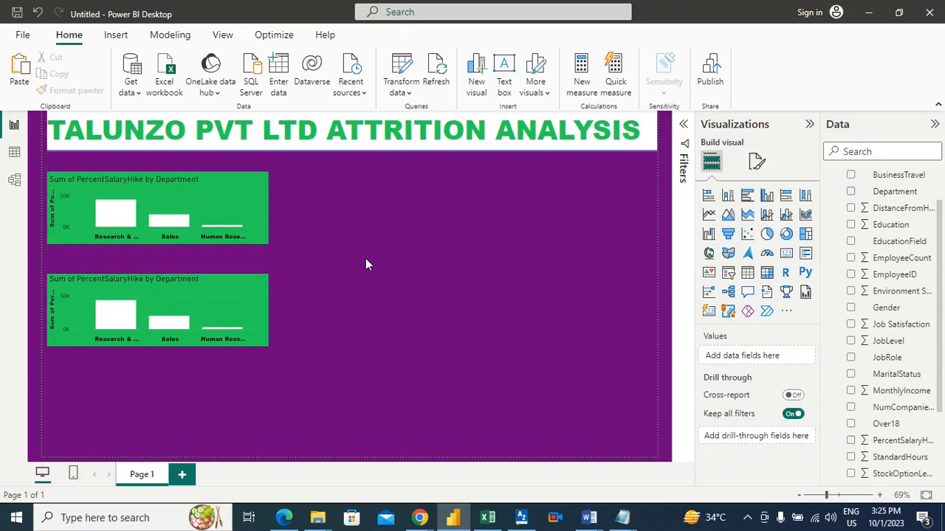
Step: Paste another copy of the PercentSalaryHike by Department chart and place it to the right of the original
left_click(19, 70)
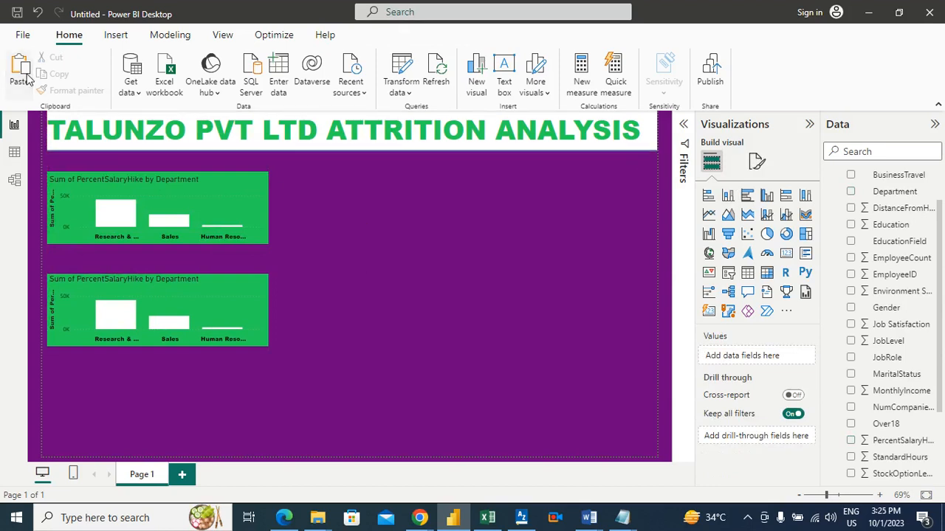
mouse_move(240, 191)
left_mouse_down()
mouse_move(386, 212)
mouse_move(479, 191)
left_mouse_up()
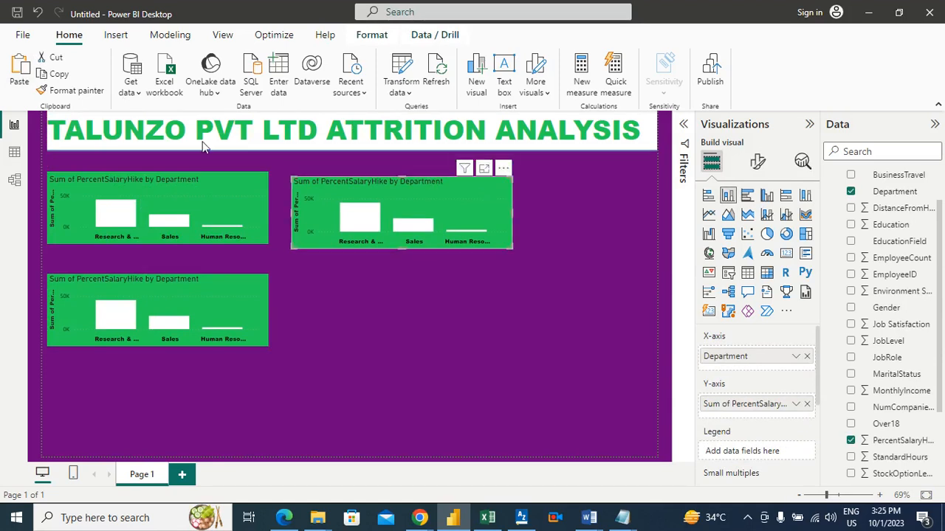
left_click(386, 326)
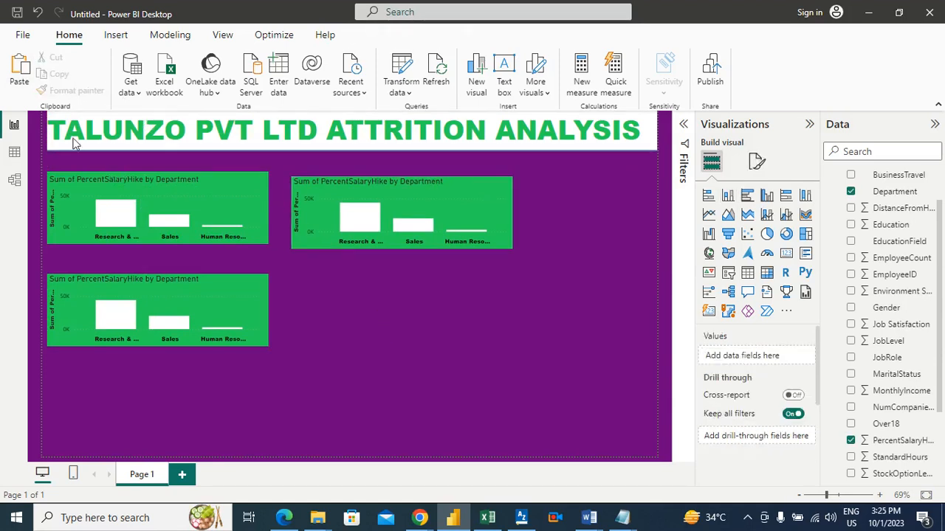
Step: Paste one more copy of the PercentSalaryHike by Department chart and place it beneath the upper-right copy, level with the lower-left chart
left_click(23, 82)
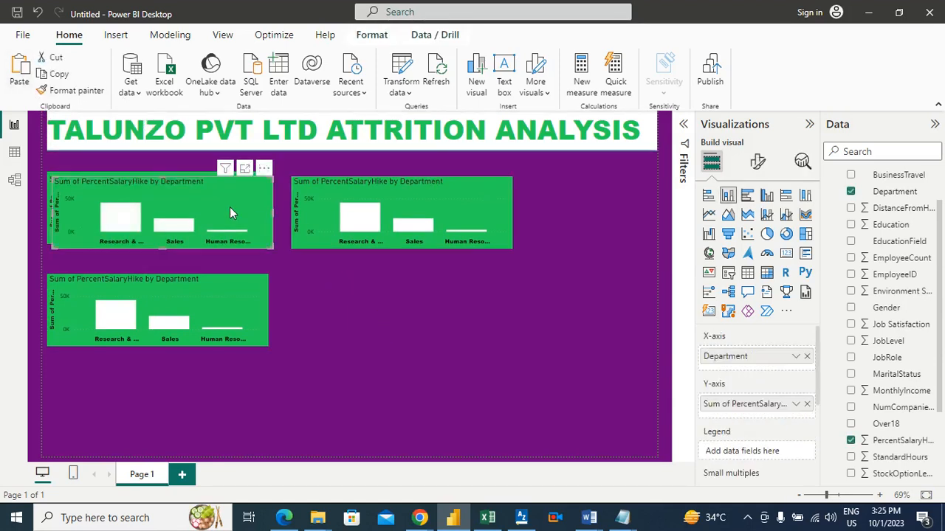
left_click_drag(229, 207, 465, 296)
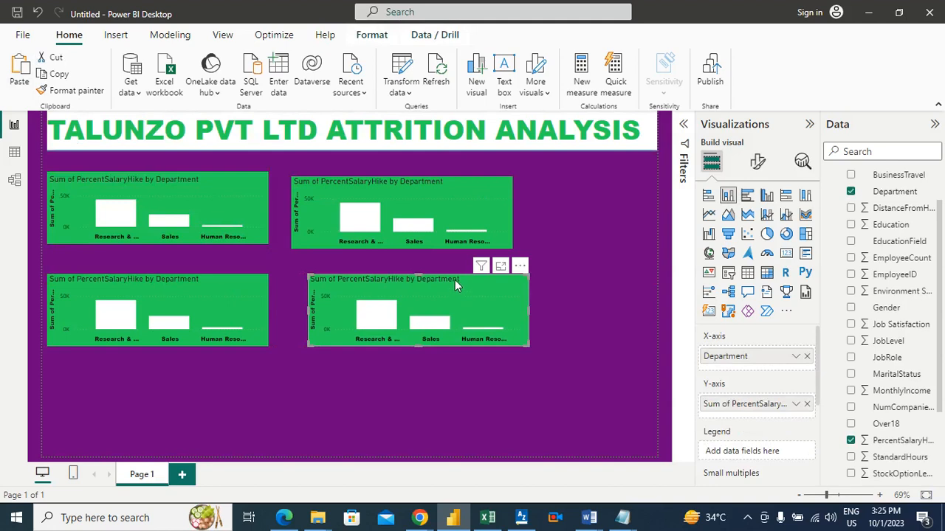
left_click_drag(450, 274, 440, 276)
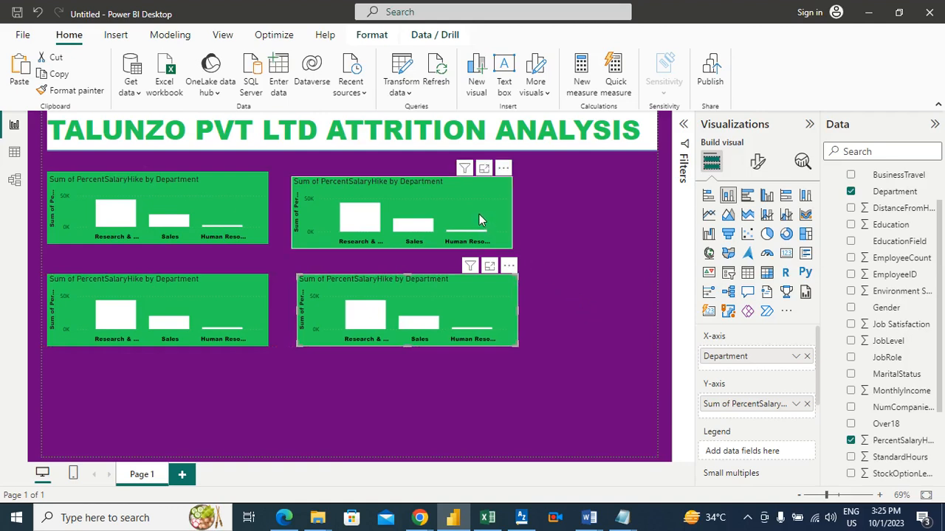
left_click(557, 290)
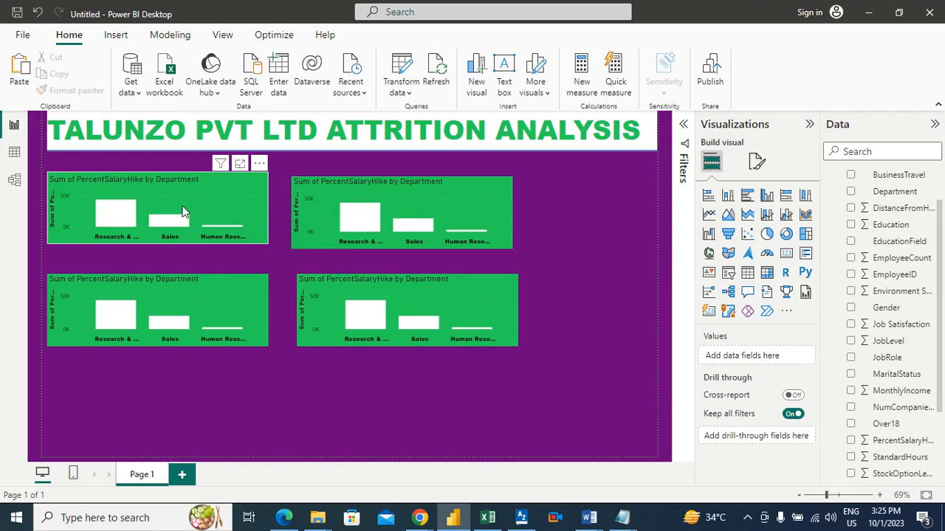
Step: Replace the PercentSalaryHike sum on the upper-right chart's Y-axis with the Attrition field
left_click(391, 190)
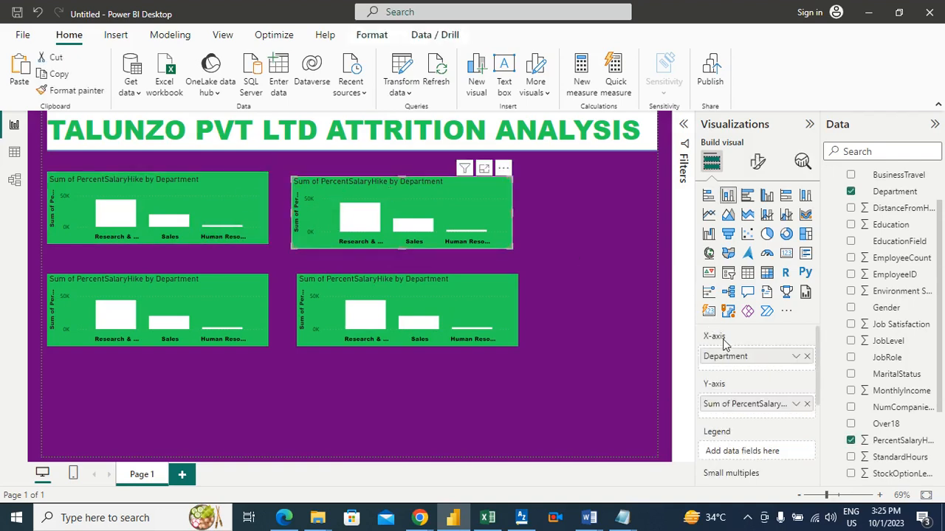
left_click(806, 404)
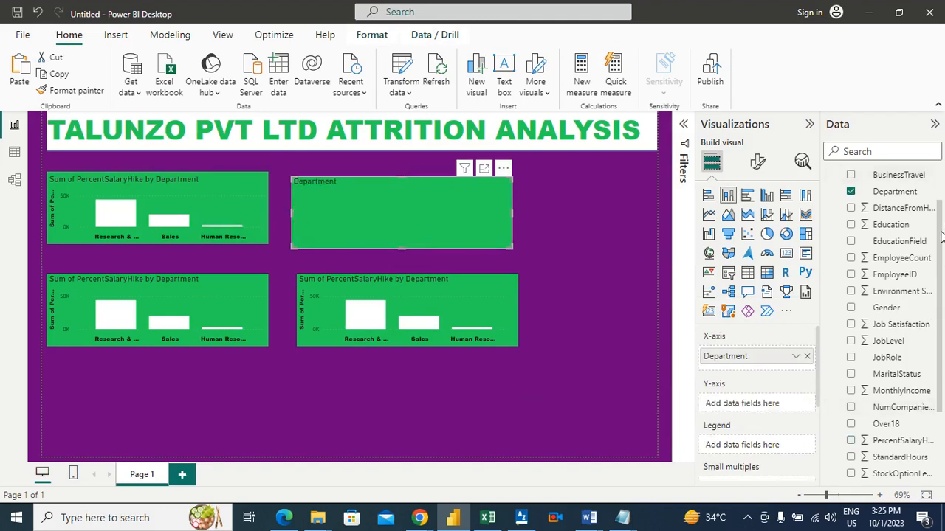
scroll(941, 236, "up", 3)
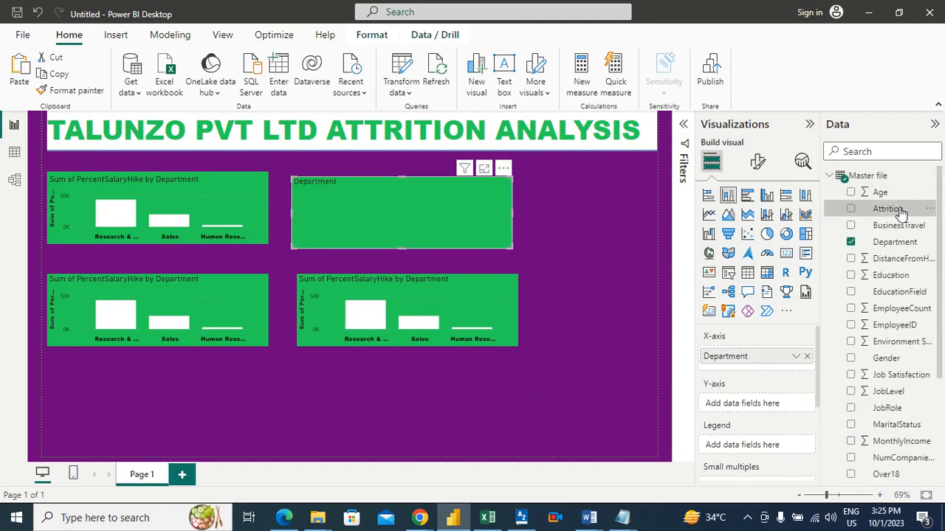
left_click_drag(900, 212, 780, 409)
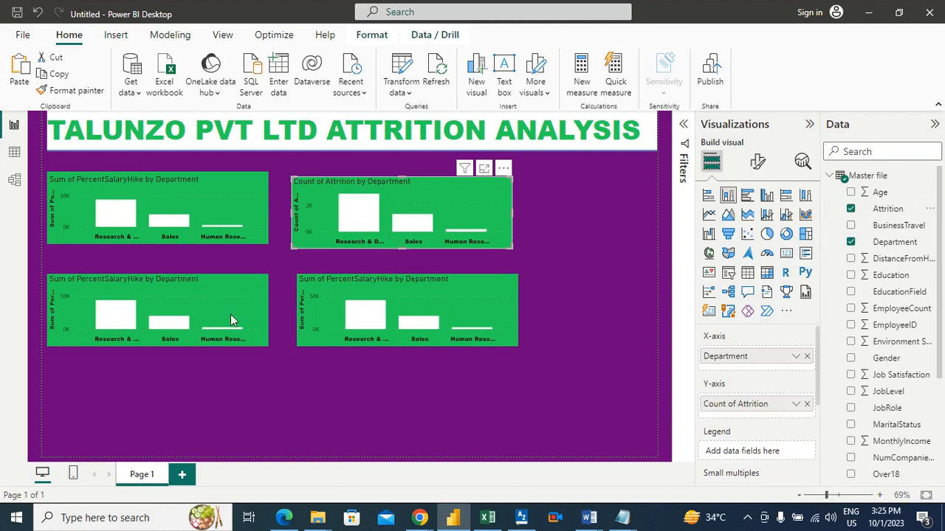
Step: Replace Department with JobRole on the X-axis of the lower-left chart and check the chart in focus mode
left_click(221, 295)
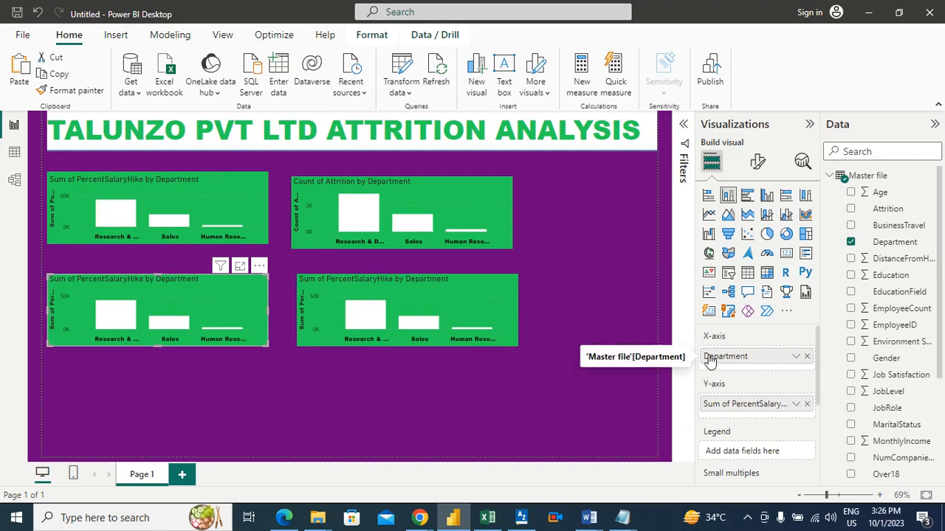
left_click(807, 357)
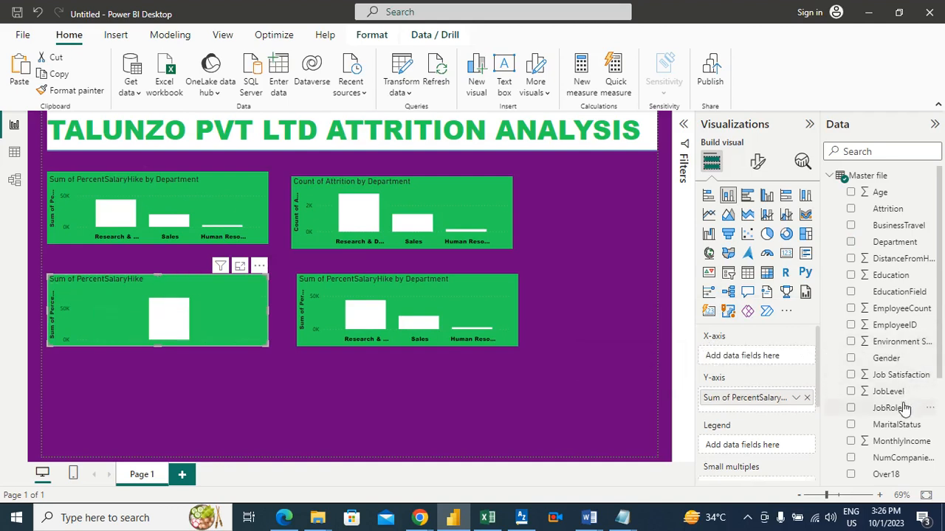
left_click_drag(887, 408, 778, 363)
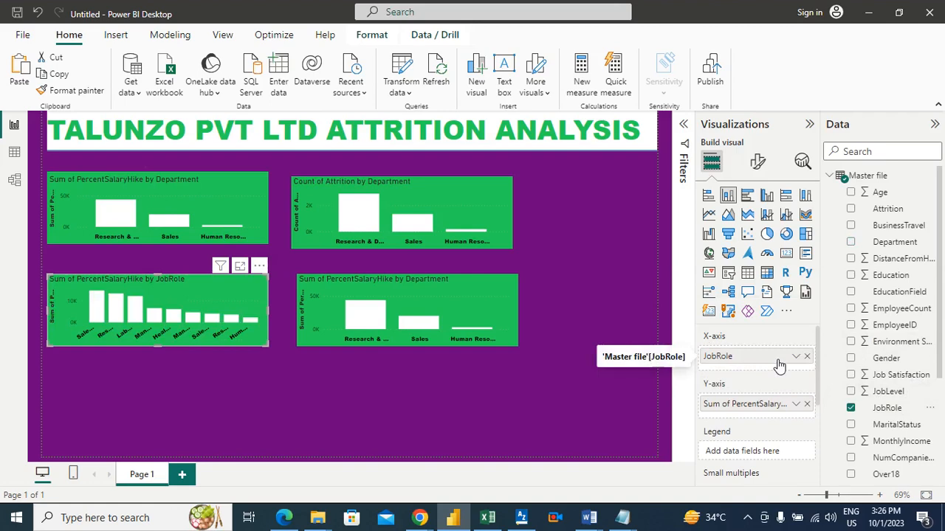
left_click(239, 267)
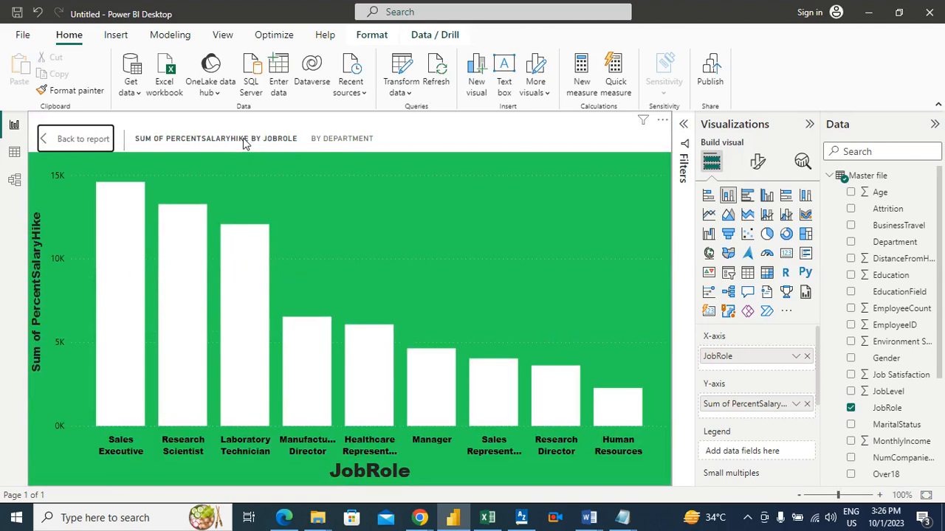
mouse_move(124, 403)
mouse_move(121, 195)
left_click(83, 139)
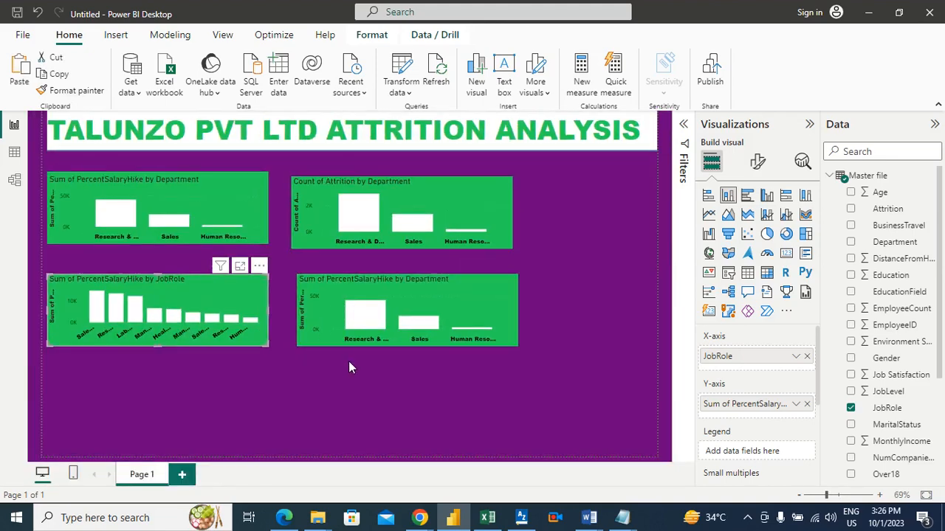
Step: Set the lower-right chart to use JobRole on its X-axis and Attrition on its Y-axis in place of the existing fields
left_click(406, 307)
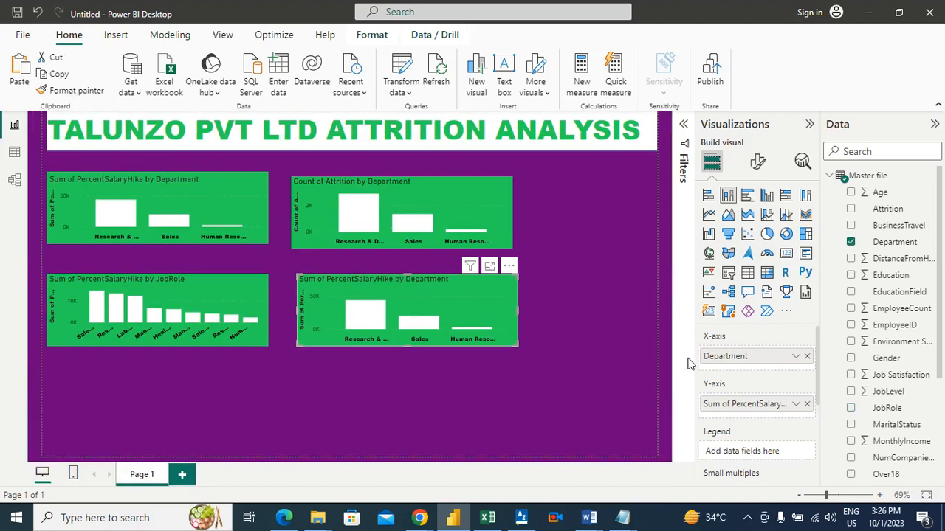
left_click(807, 356)
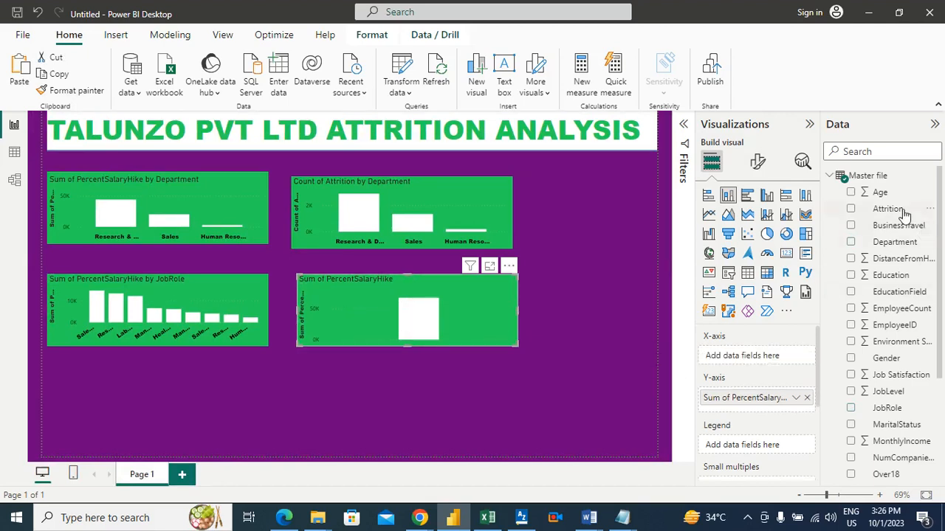
left_click_drag(902, 212, 923, 217)
left_click_drag(896, 409, 779, 361)
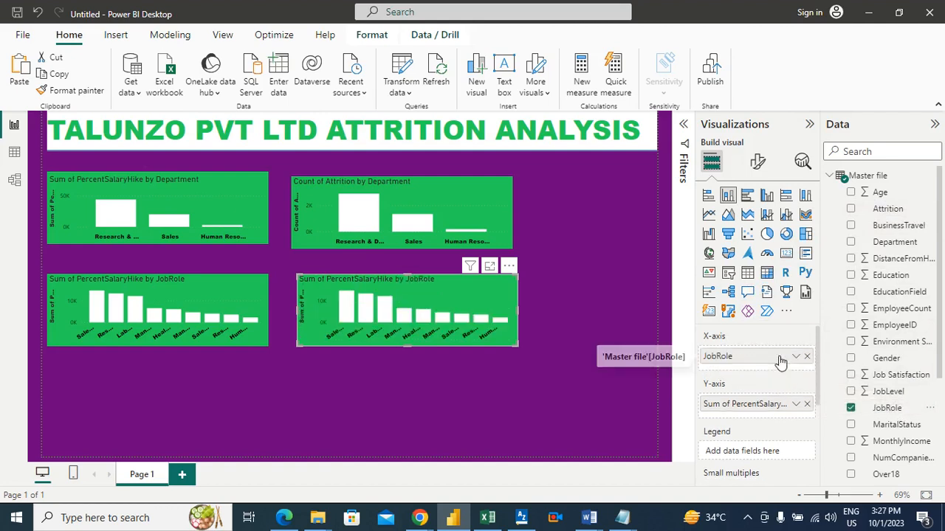
left_click(806, 404)
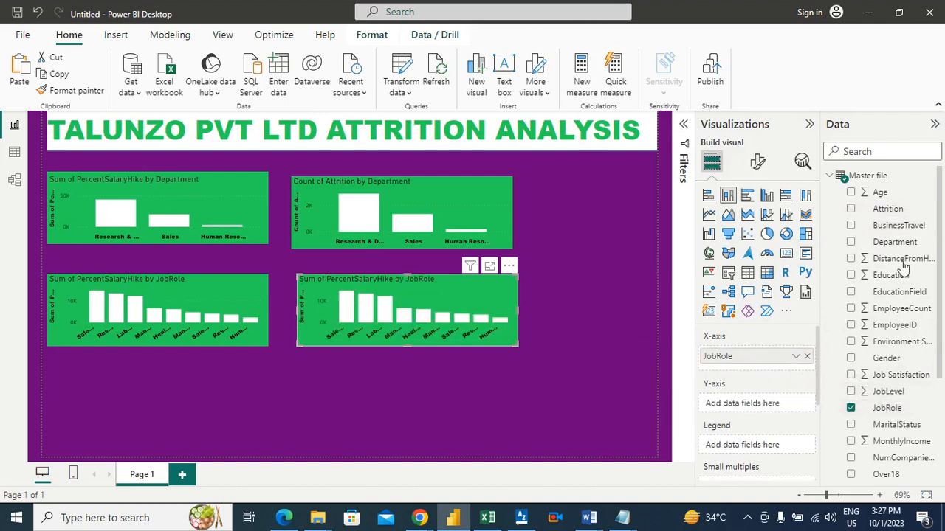
left_click_drag(899, 211, 781, 404)
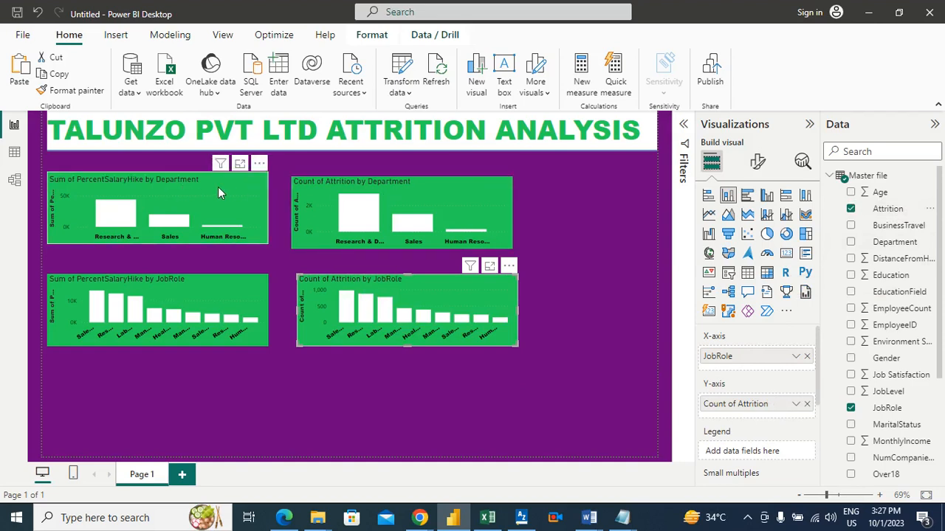
Step: Examine all four charts in focus mode, comparing salary hike and attrition by department and by job role
left_click(240, 165)
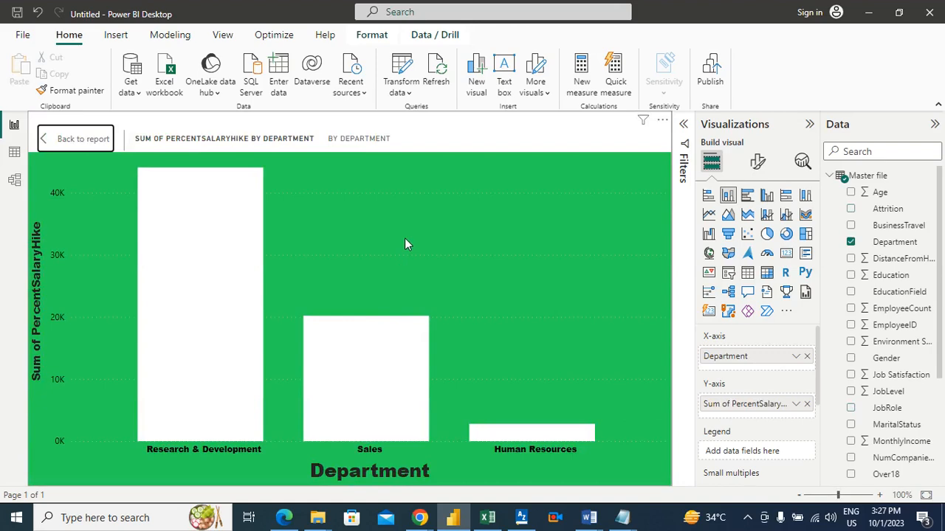
left_click(105, 140)
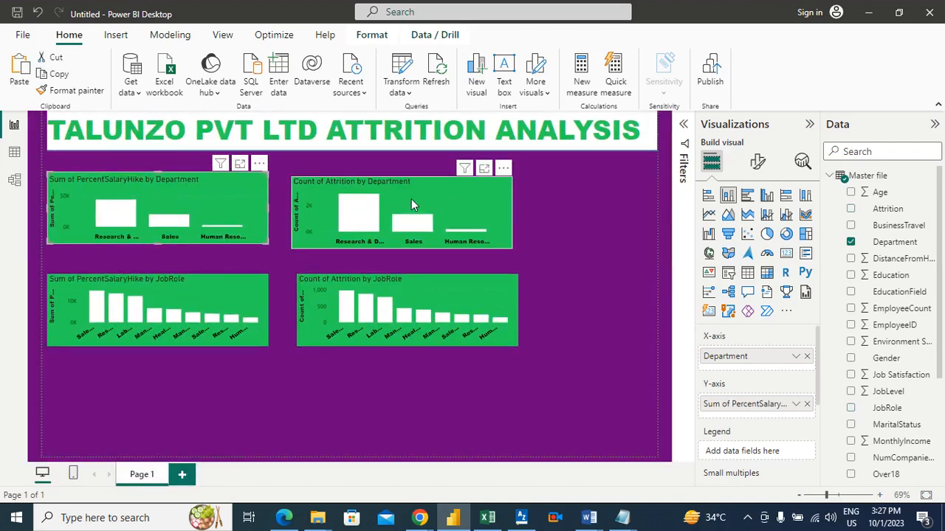
left_click(418, 195)
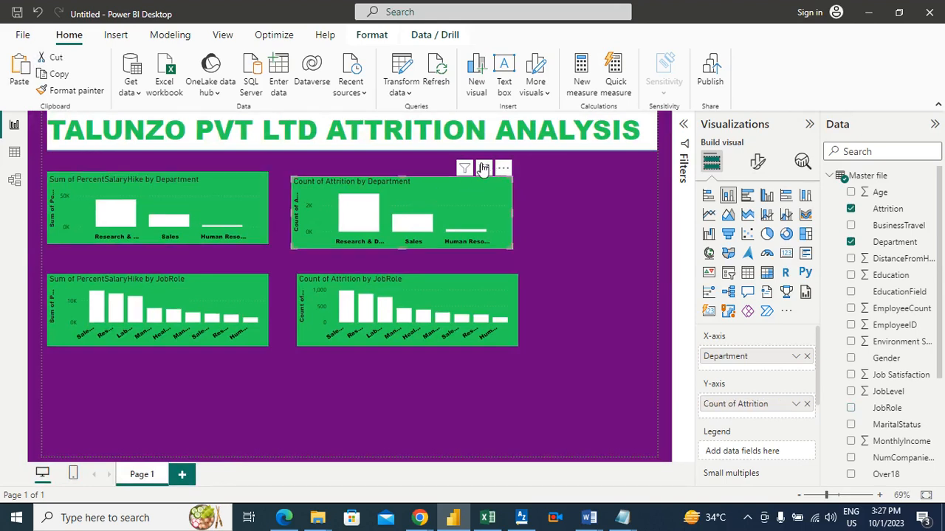
left_click(481, 169)
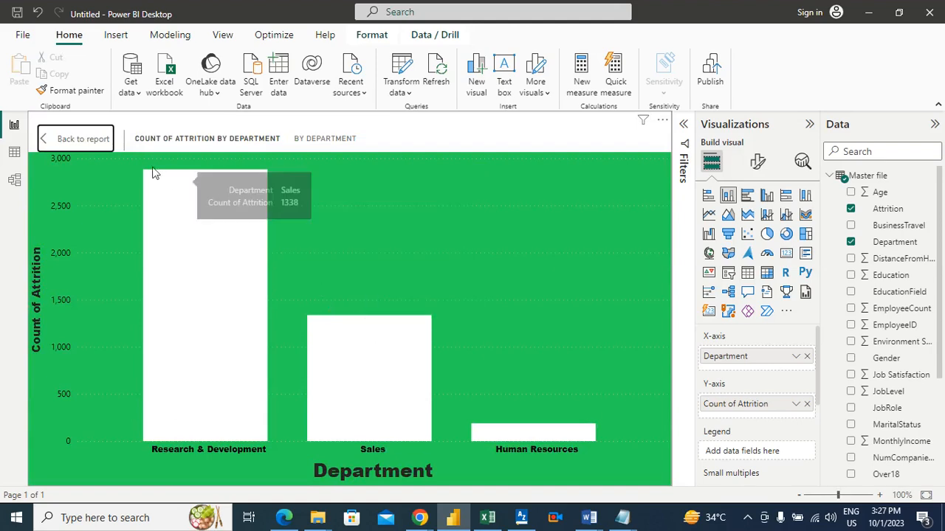
left_click(99, 140)
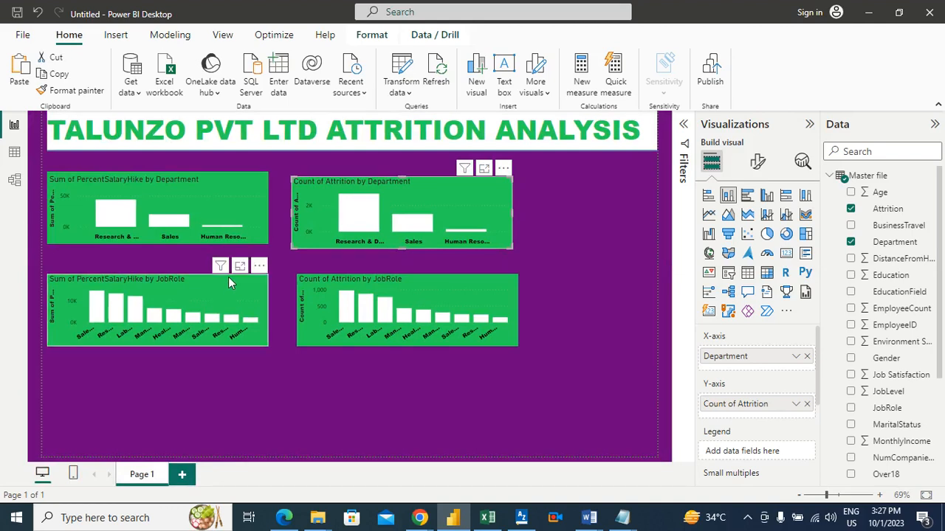
left_click(240, 267)
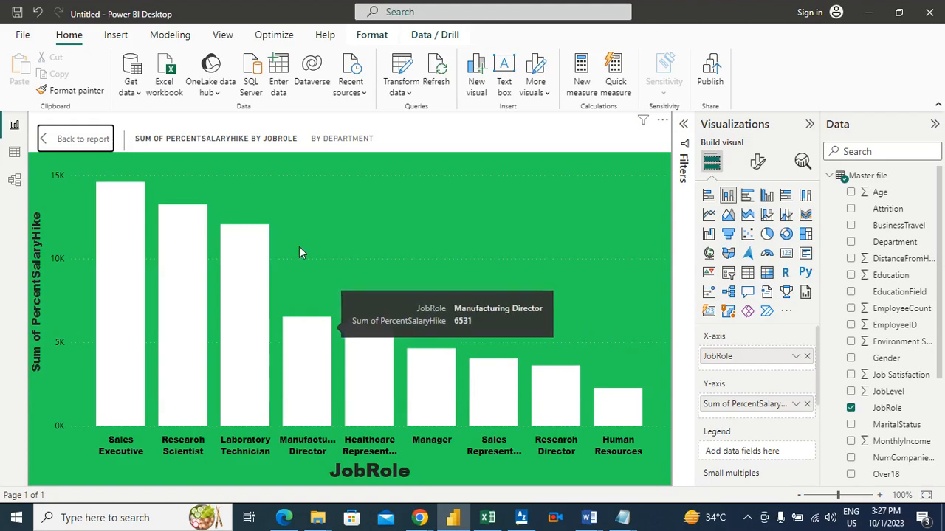
left_click(85, 140)
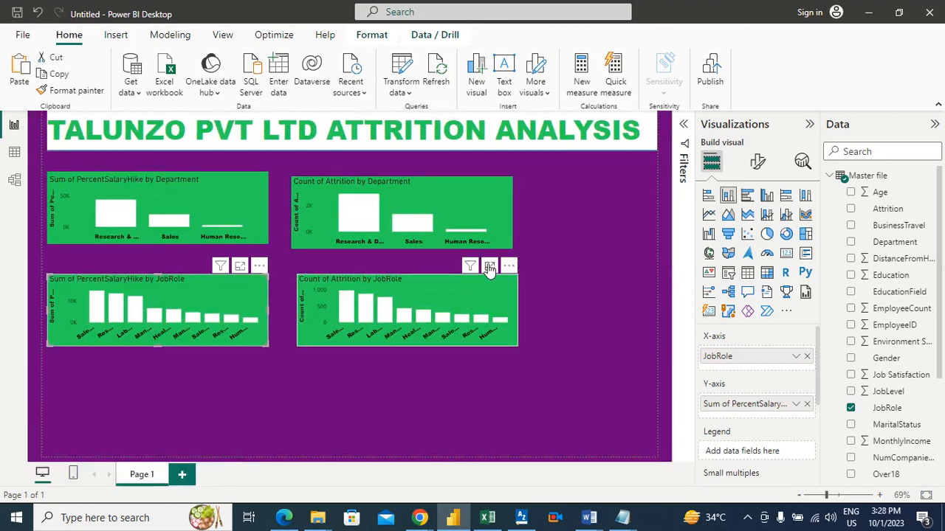
left_click(488, 267)
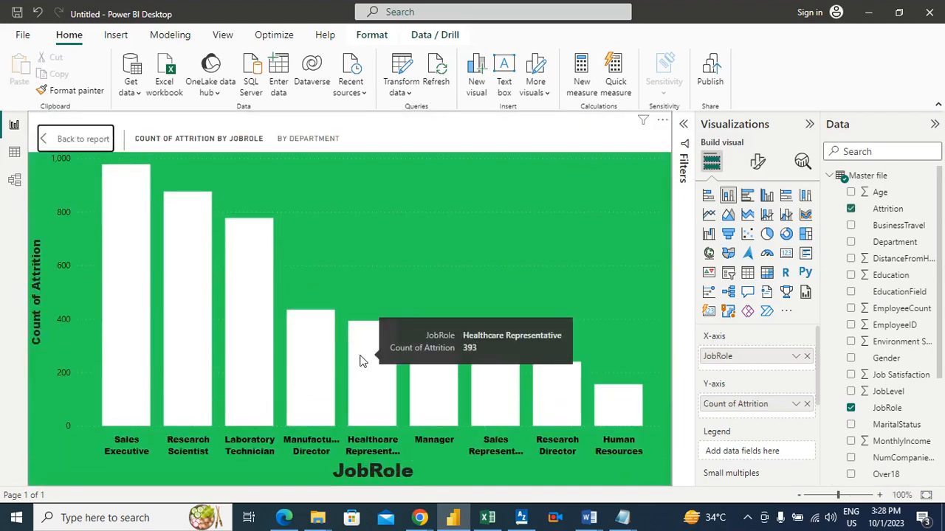
left_click(84, 140)
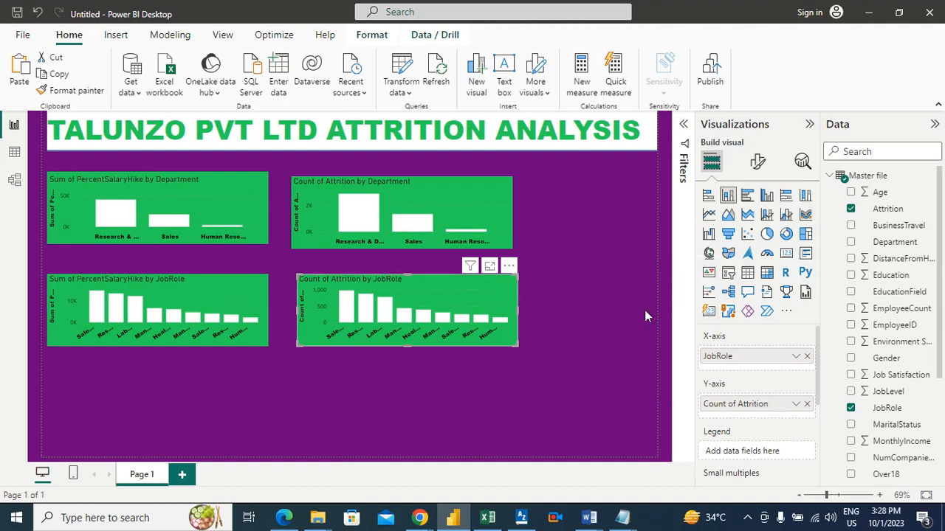
Step: Move the PercentSalaryHike by JobRole chart down to the bottom of the page
left_click(228, 207)
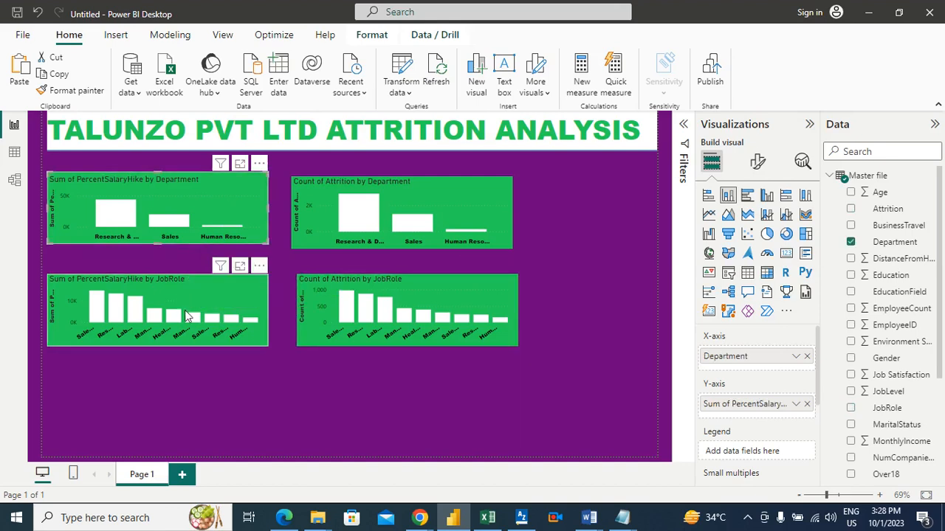
left_click_drag(186, 274, 184, 372)
Step: Set the height of the PercentSalaryHike by Department chart to 250
left_click(178, 207)
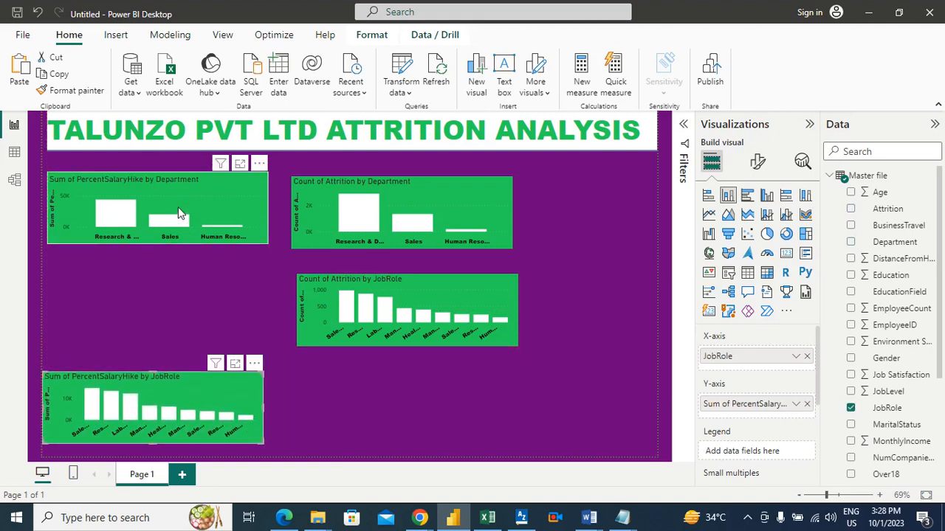
right_click(178, 207)
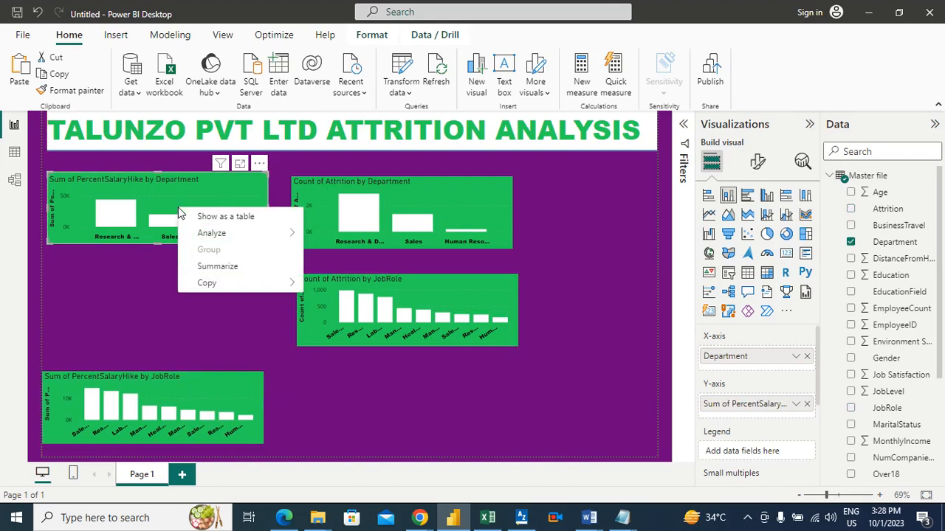
left_click(150, 206)
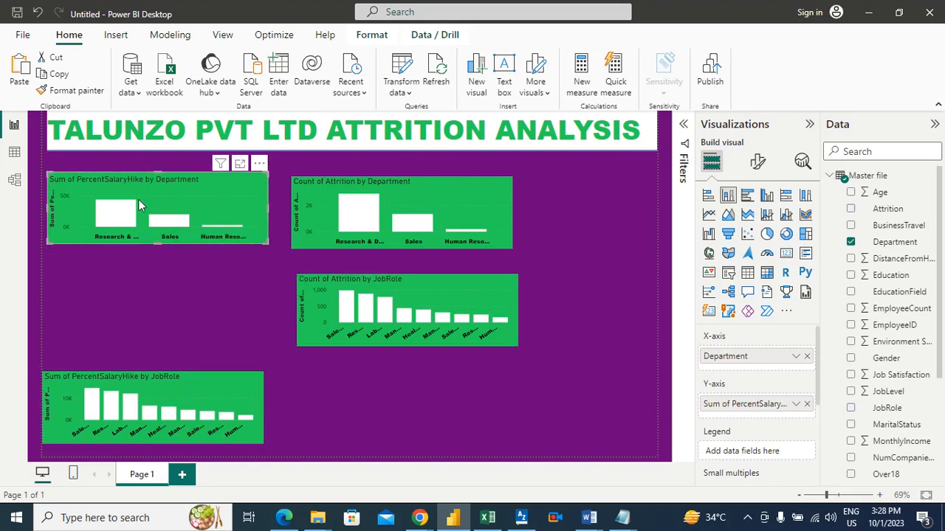
left_click(760, 166)
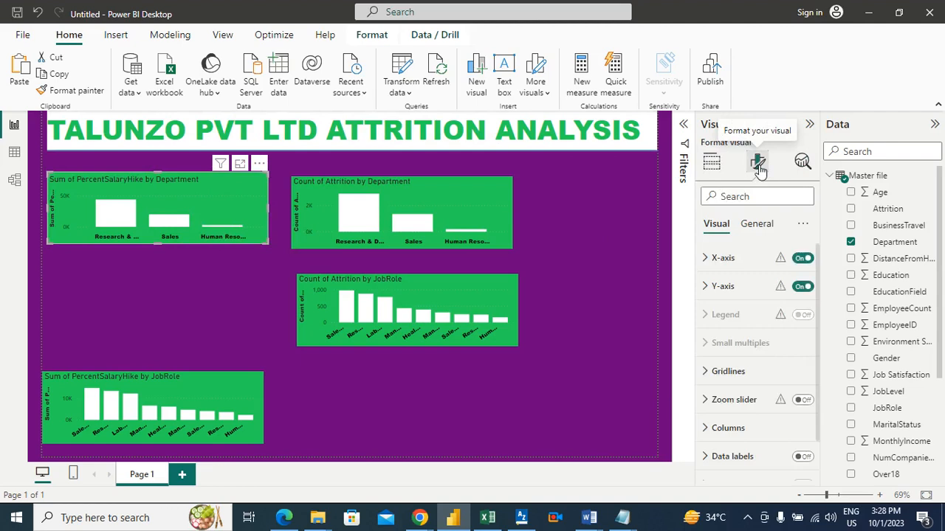
left_click(763, 231)
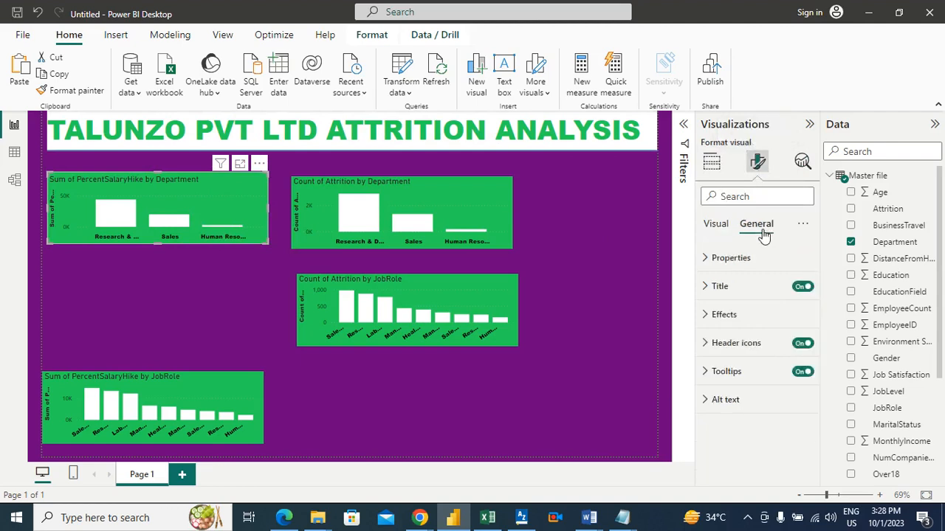
left_click(713, 257)
double_click(730, 327)
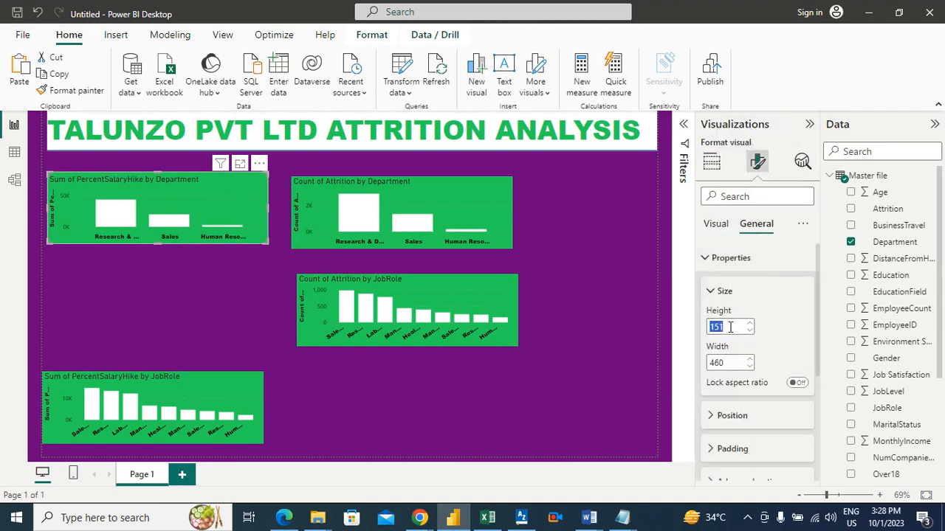
type("250")
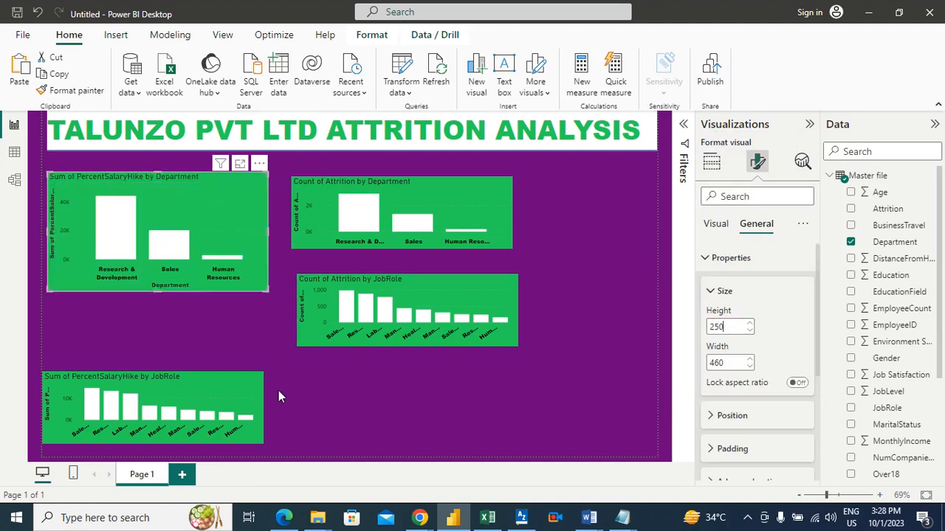
Step: Try to set the height of the PercentSalaryHike by JobRole chart to 250
left_click(246, 379)
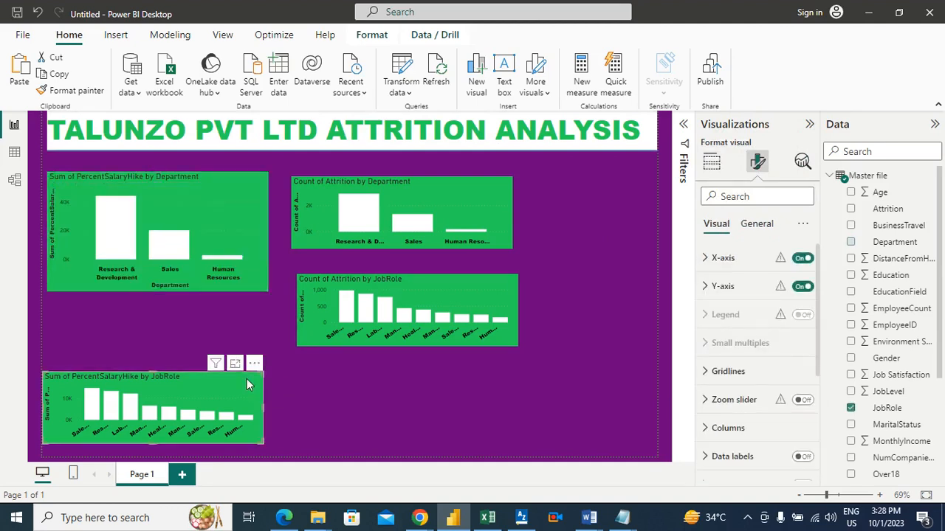
left_click(757, 225)
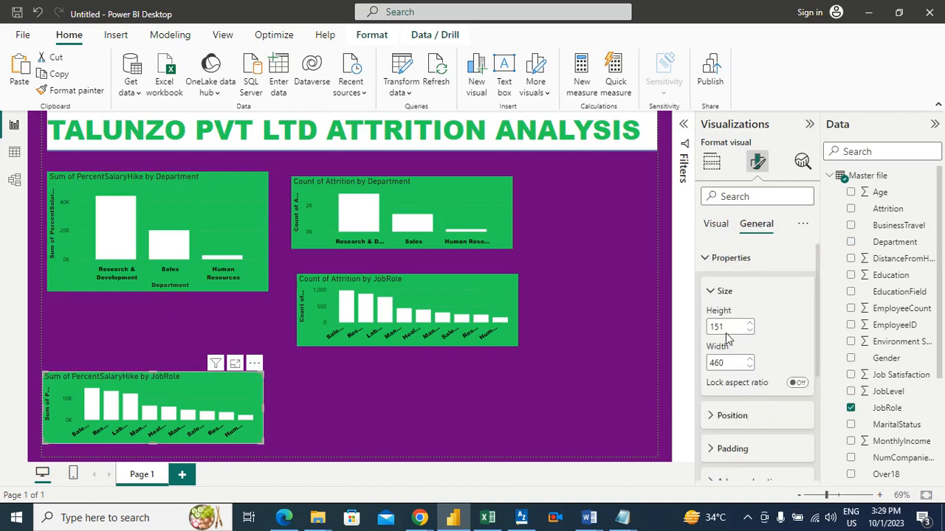
double_click(728, 325)
type("250")
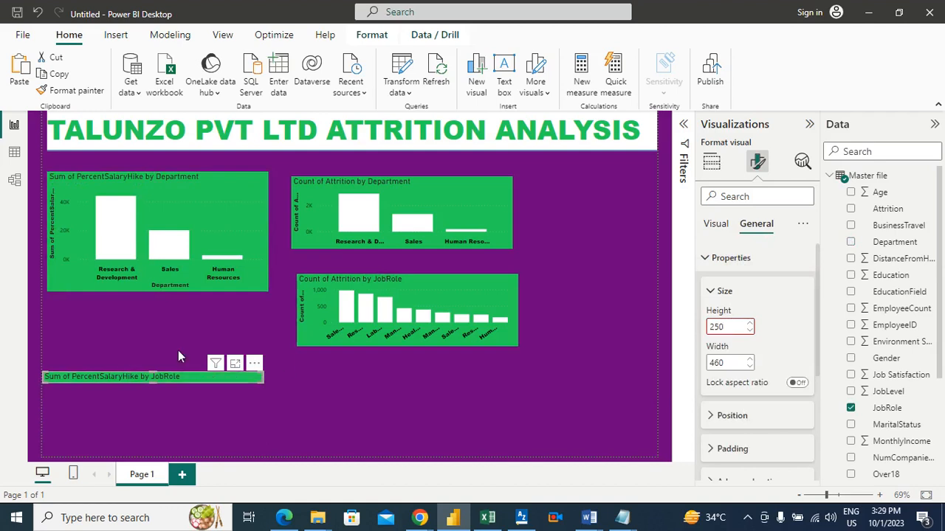
left_click(332, 397)
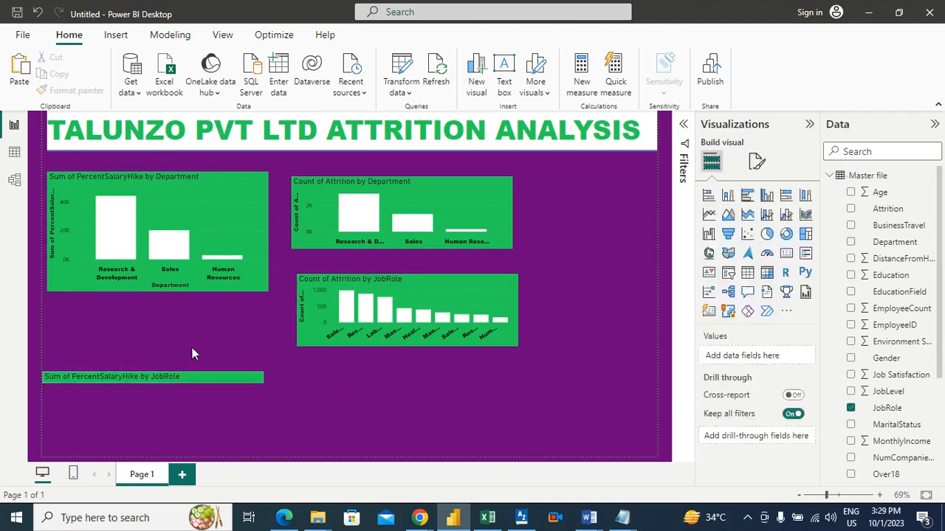
Step: Move the PercentSalaryHike by JobRole chart up to sit directly beneath the PercentSalaryHike by Department chart
left_click(194, 372)
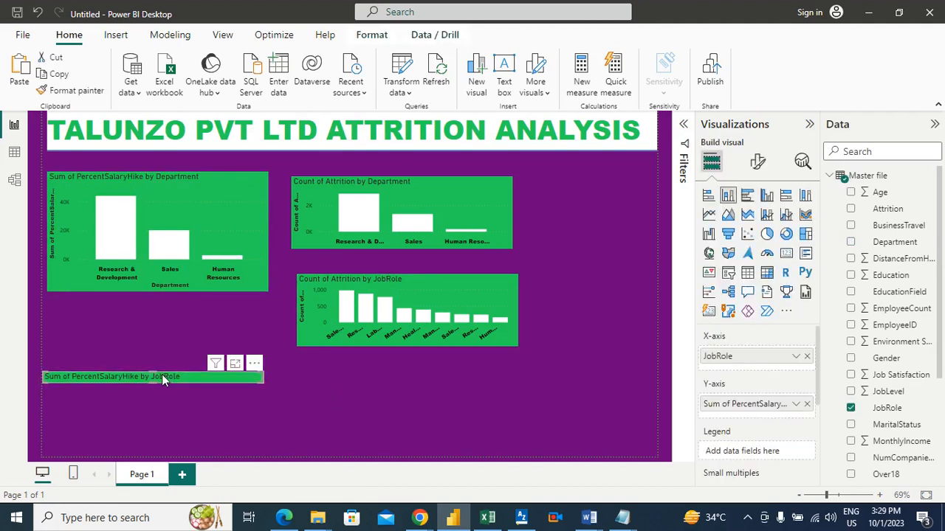
left_click(159, 350)
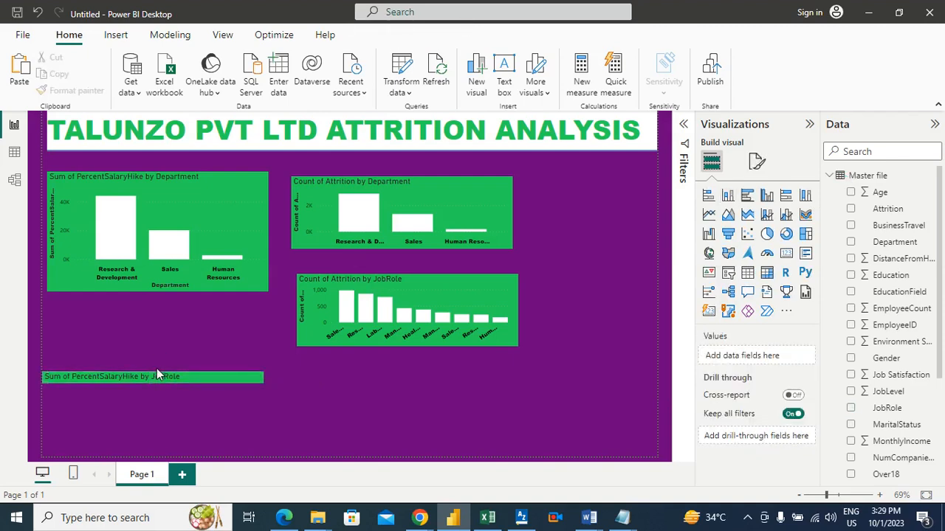
left_click(157, 370)
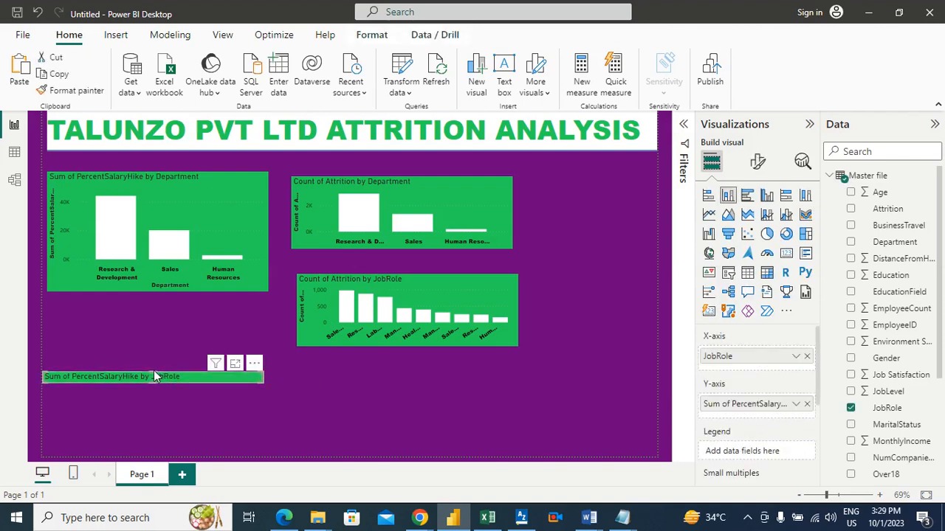
left_click_drag(154, 371, 179, 309)
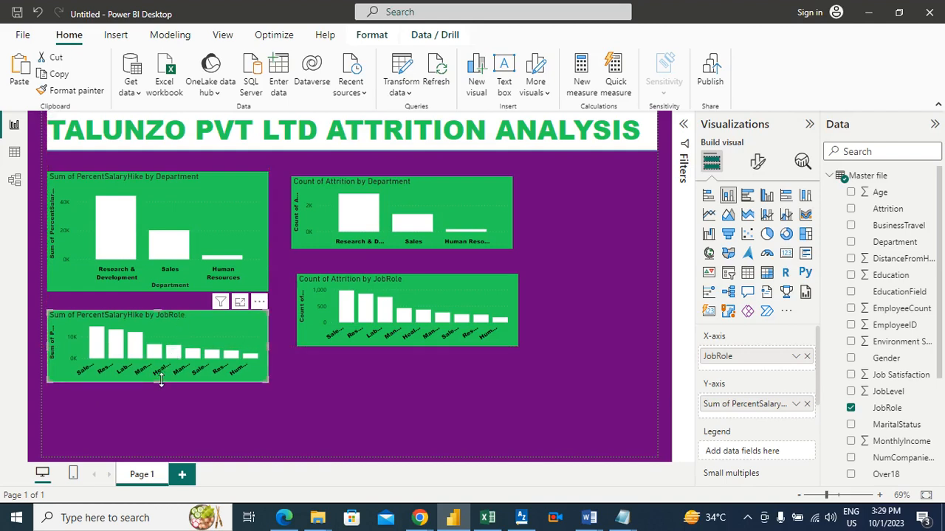
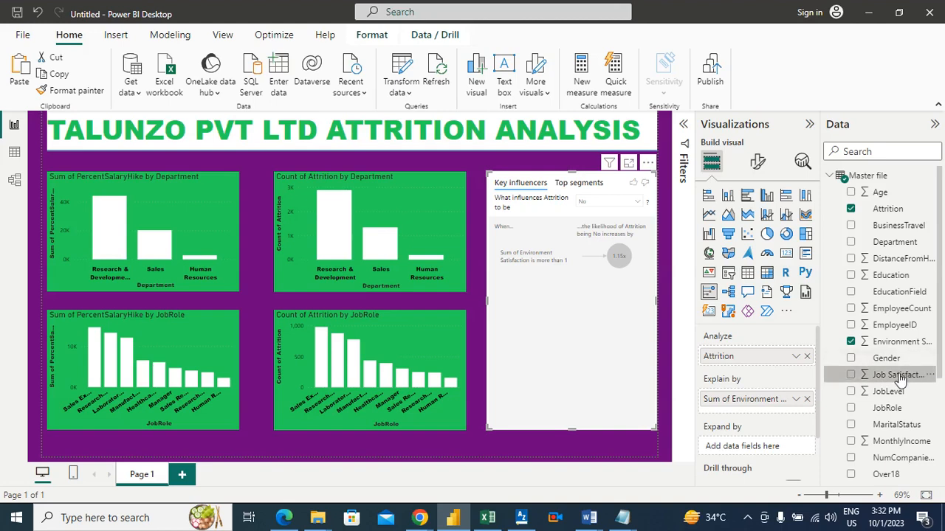
Step: Add Job Satisfaction and Work life balance to the key influencers' Explain by fields and analyze what influences Attrition to be Yes
left_click_drag(902, 378, 803, 414)
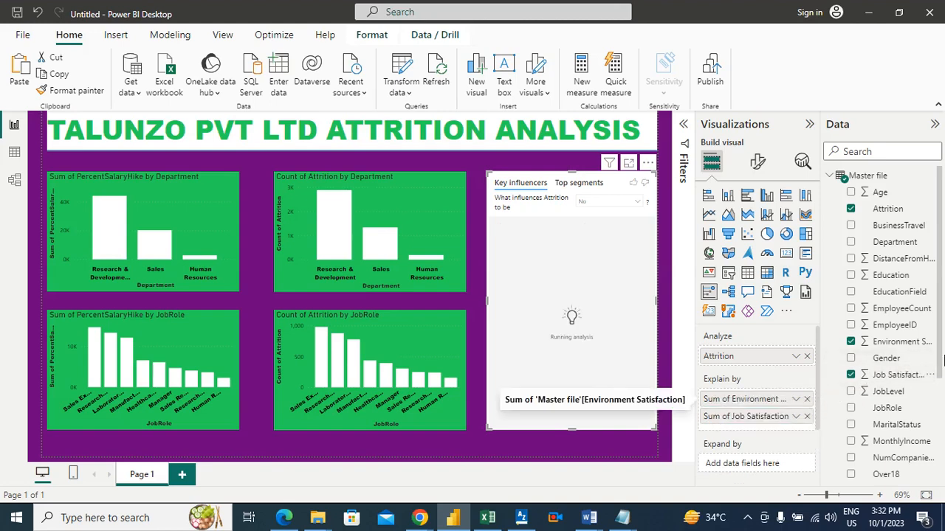
left_click_drag(941, 315, 934, 398)
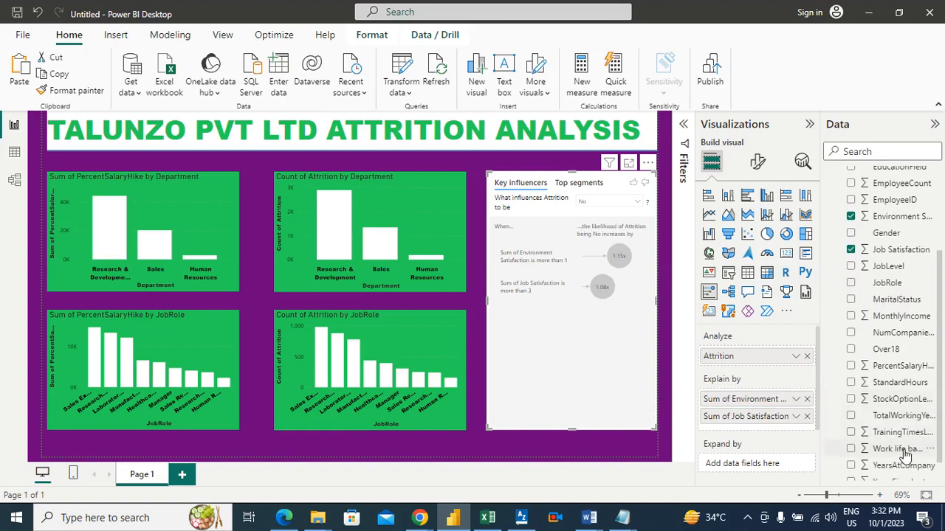
left_click_drag(902, 449, 782, 436)
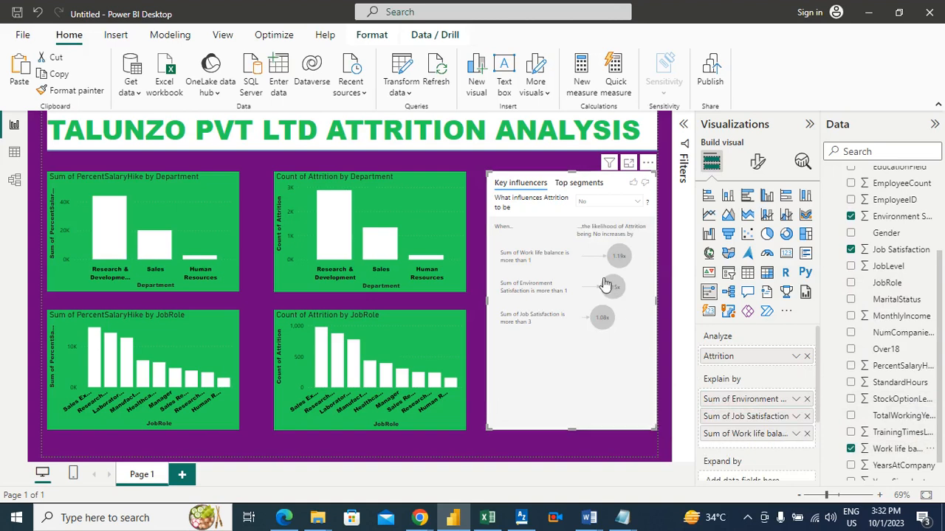
left_click(598, 202)
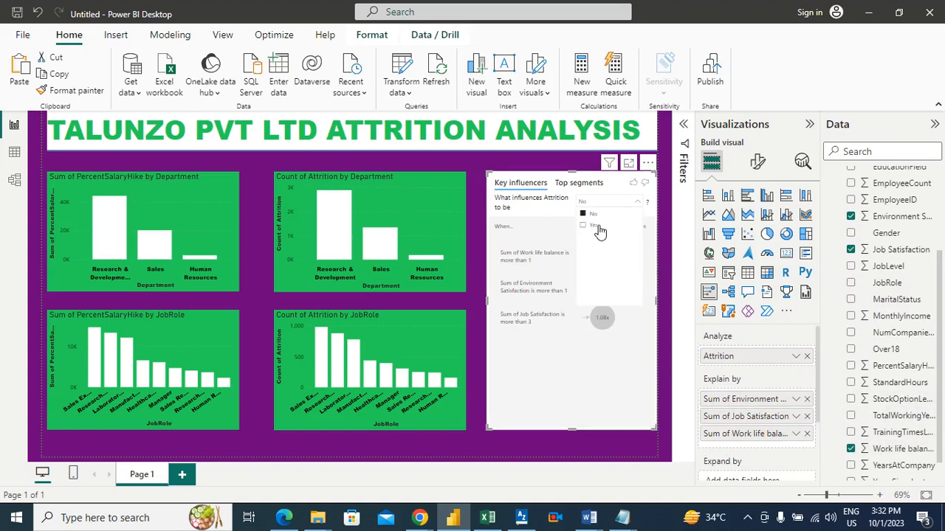
left_click(598, 228)
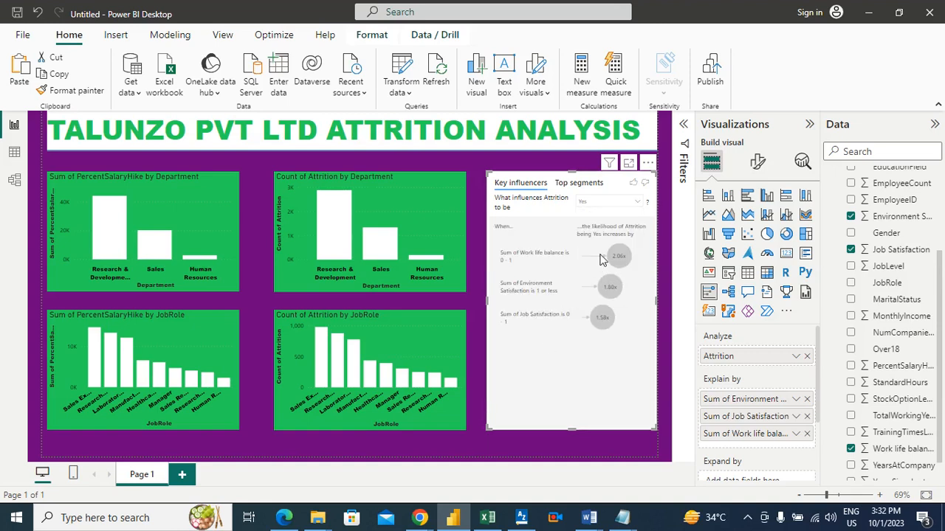
Step: Show the key influencers visual in focus mode and view the breakdowns for work life balance, environment satisfaction and job satisfaction
left_click(627, 166)
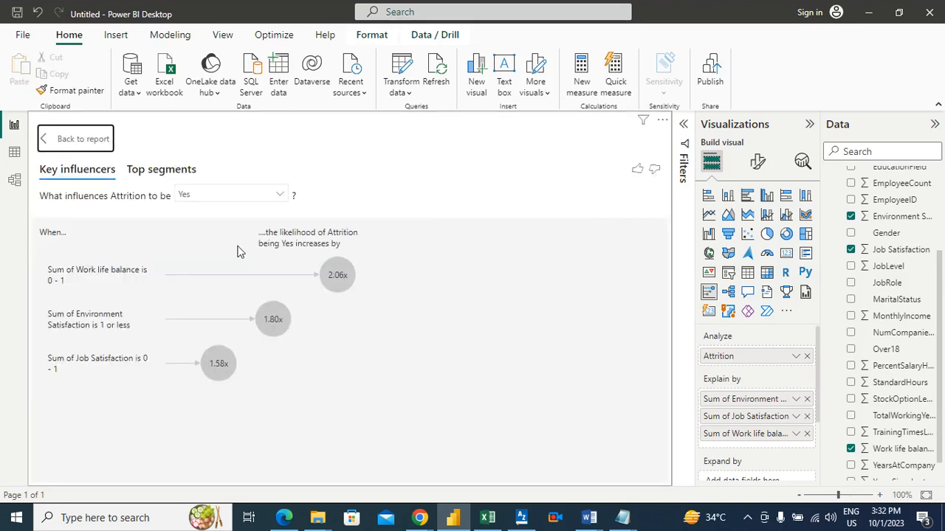
left_click(131, 274)
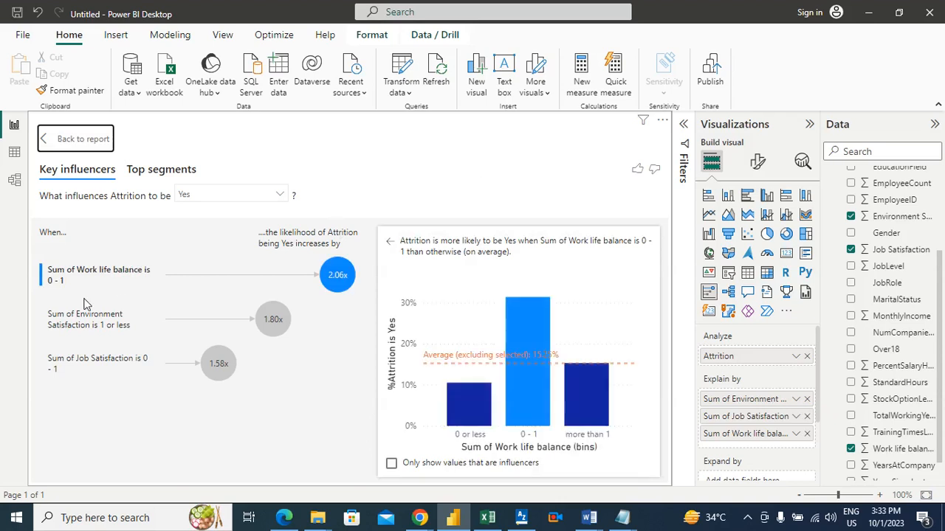
left_click(90, 323)
left_click(101, 363)
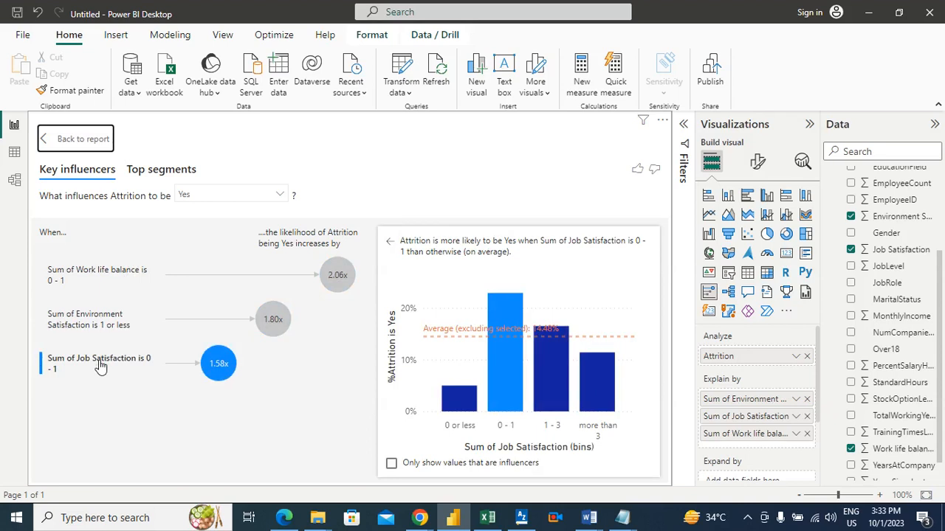
Step: Examine the details of the highlighted bars for work life balance, environment satisfaction and job satisfaction
left_click(118, 278)
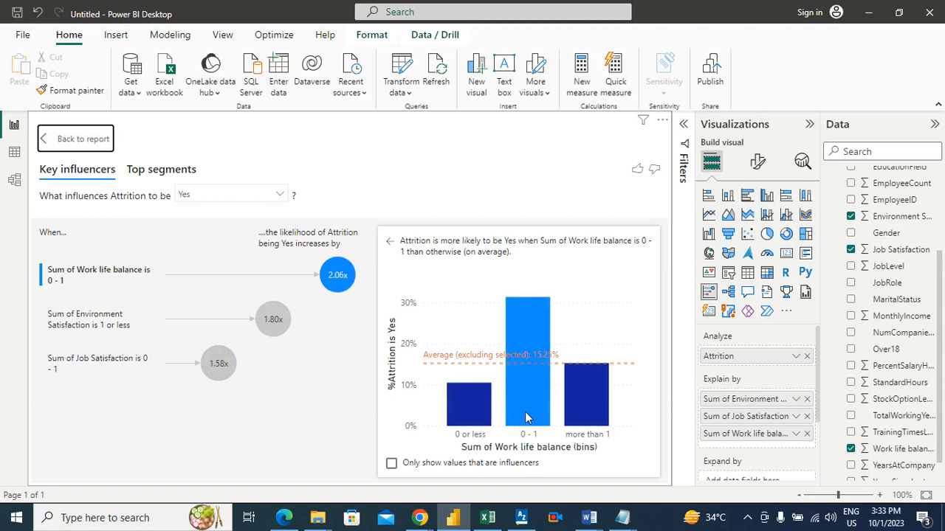
mouse_move(526, 418)
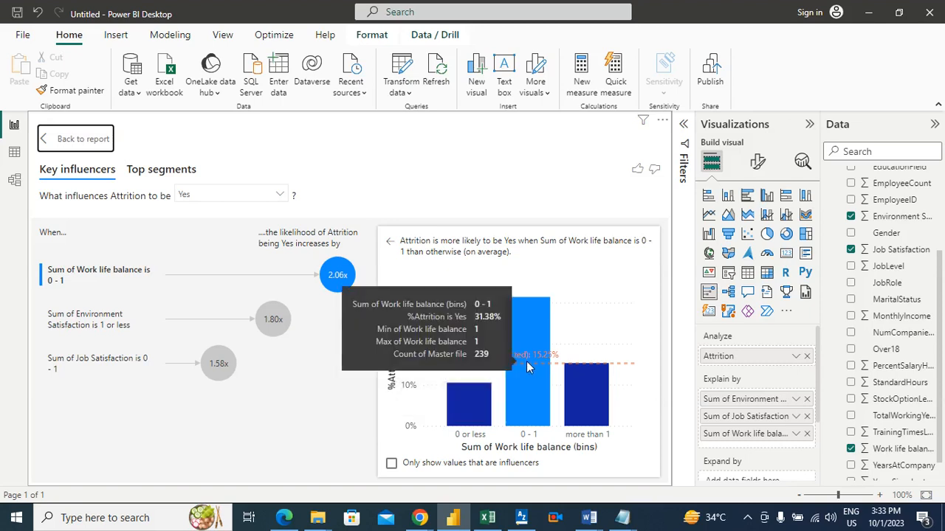
left_click(106, 330)
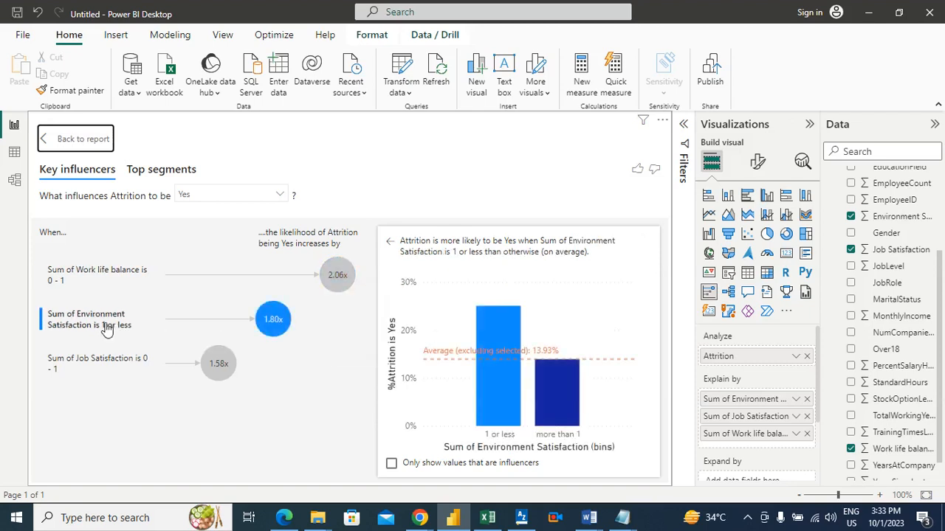
mouse_move(506, 365)
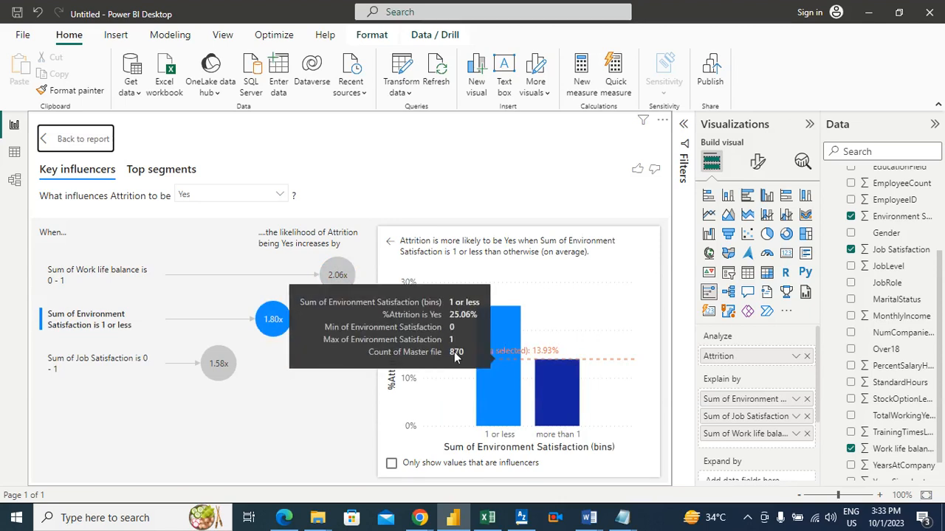
left_click(86, 365)
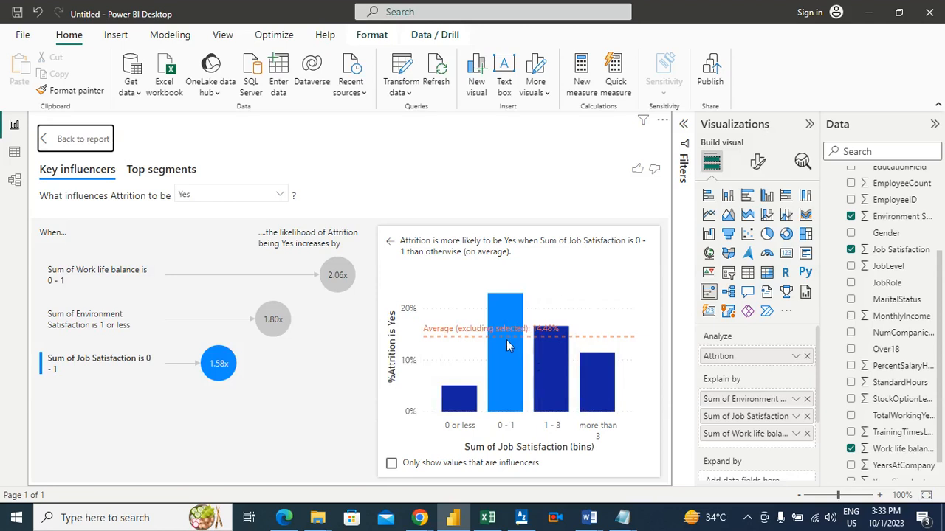
mouse_move(507, 344)
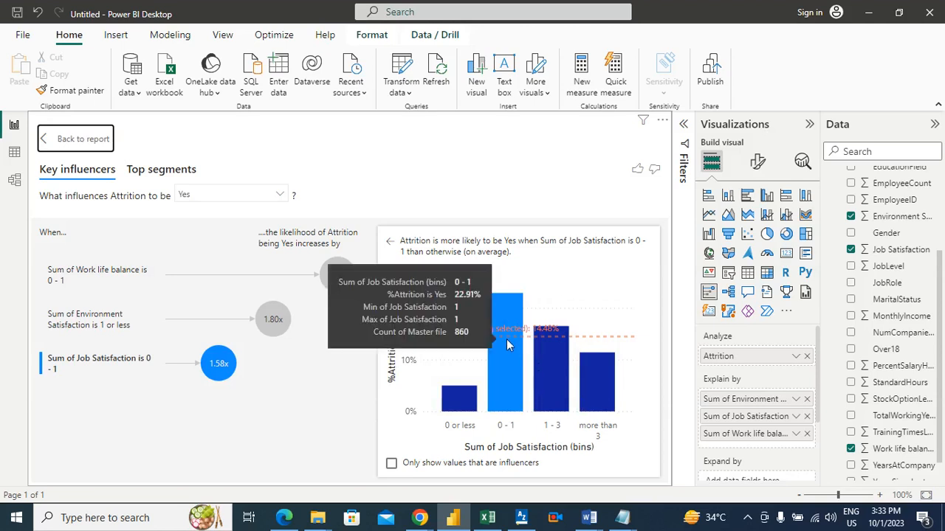
mouse_move(566, 367)
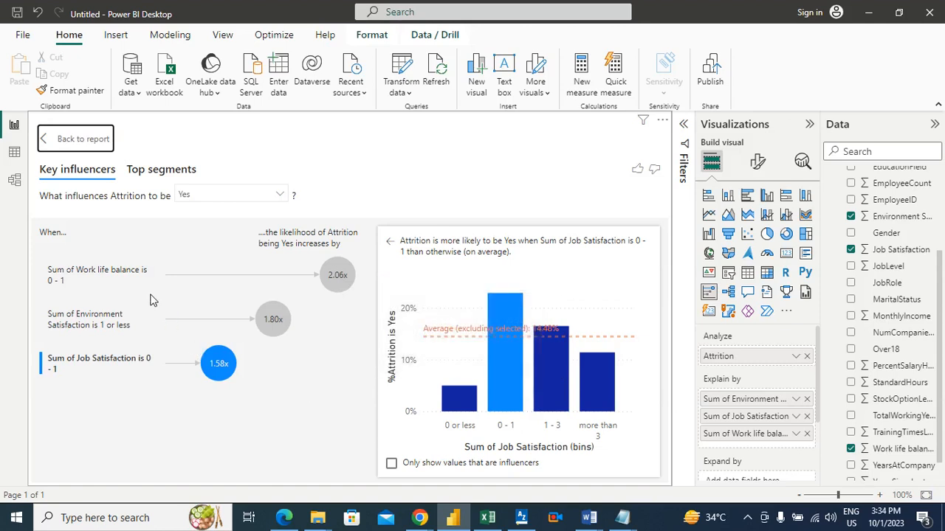
Step: Review the three influencer breakdowns again, ending on job satisfaction, and return to the report page
left_click(116, 273)
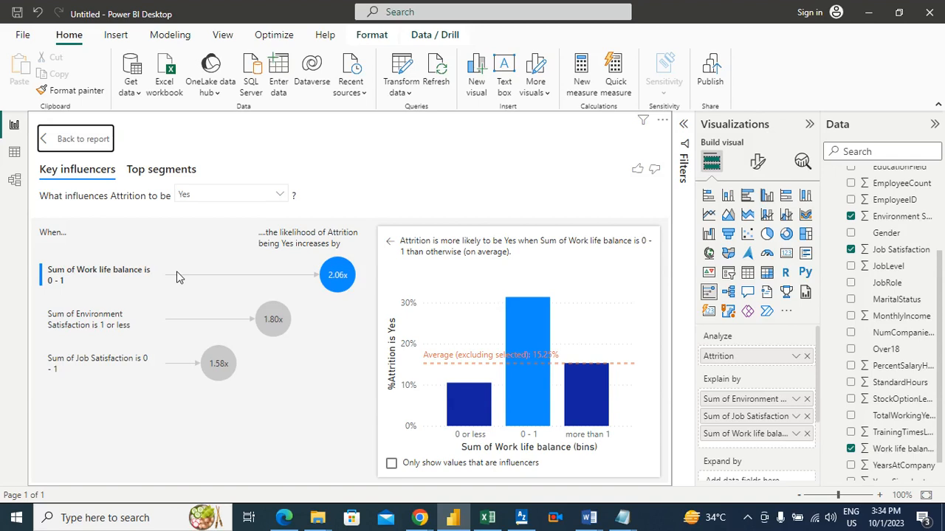
left_click(91, 325)
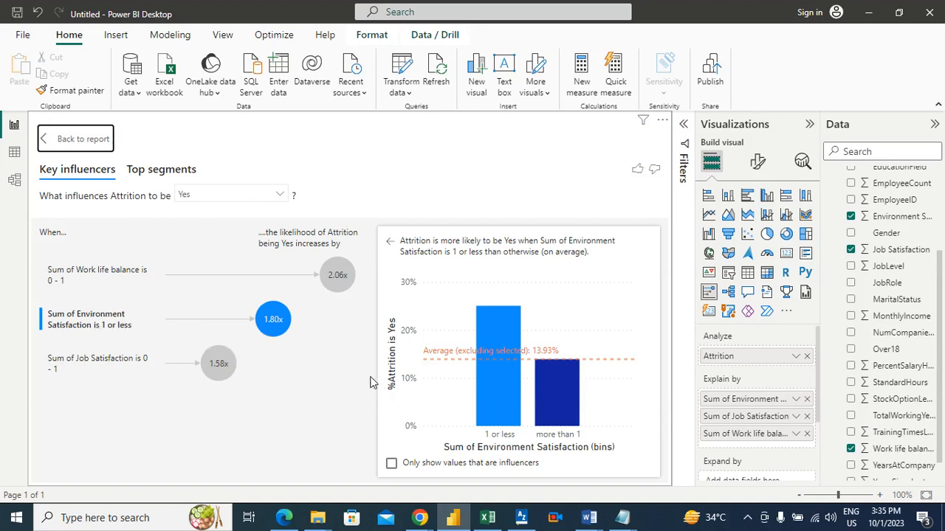
left_click(116, 363)
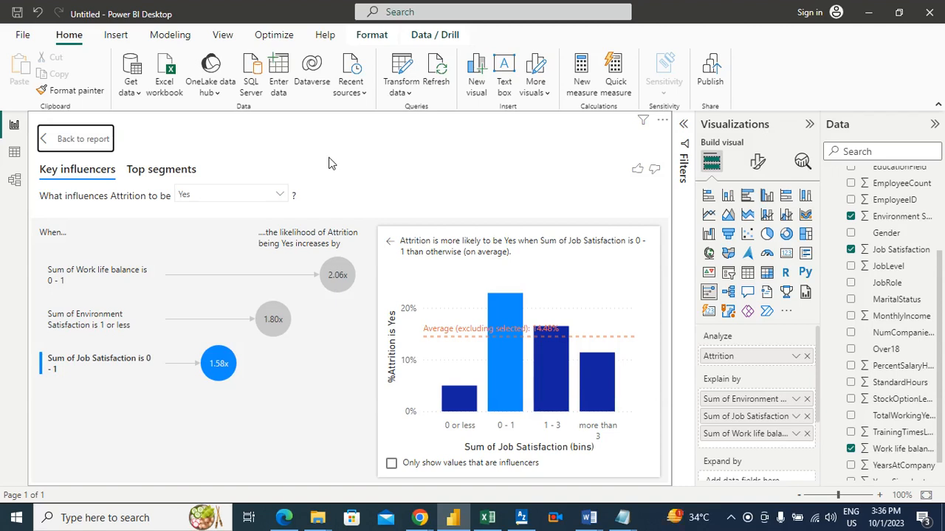
left_click(71, 140)
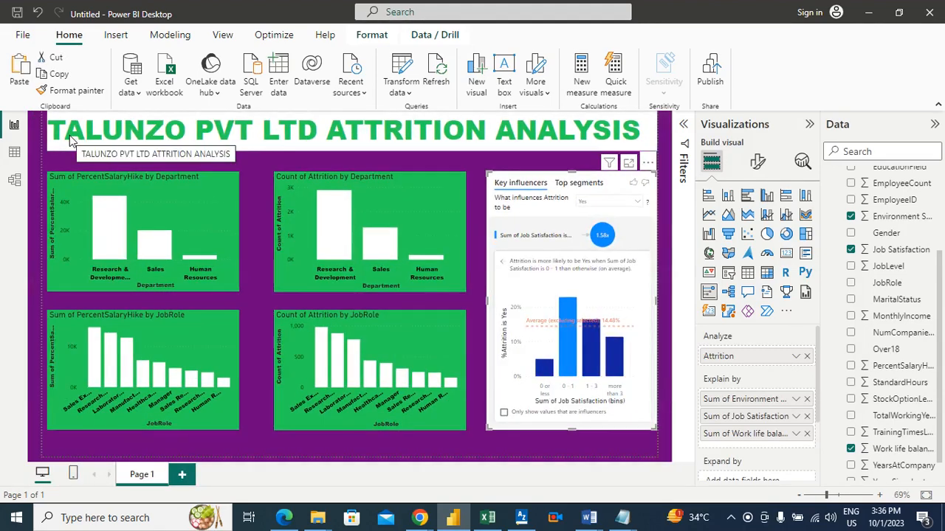